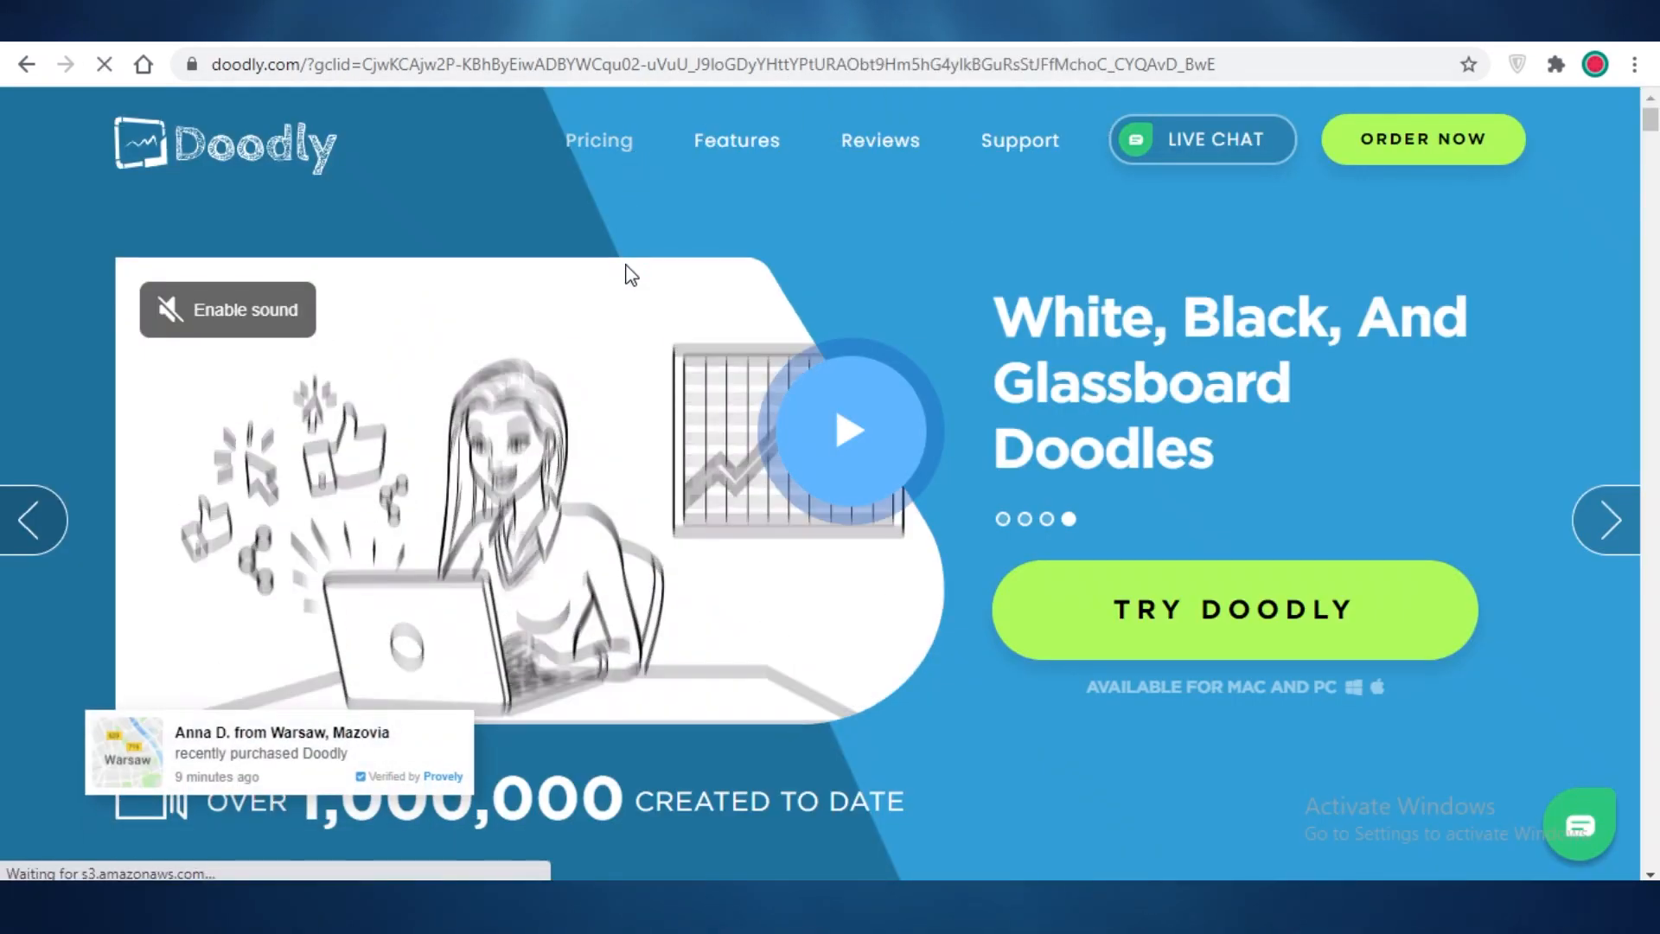
# Step: Open Doodly's pricing page and scroll to the $39 Standard and $69 Enterprise plans
pyautogui.click(599, 140)
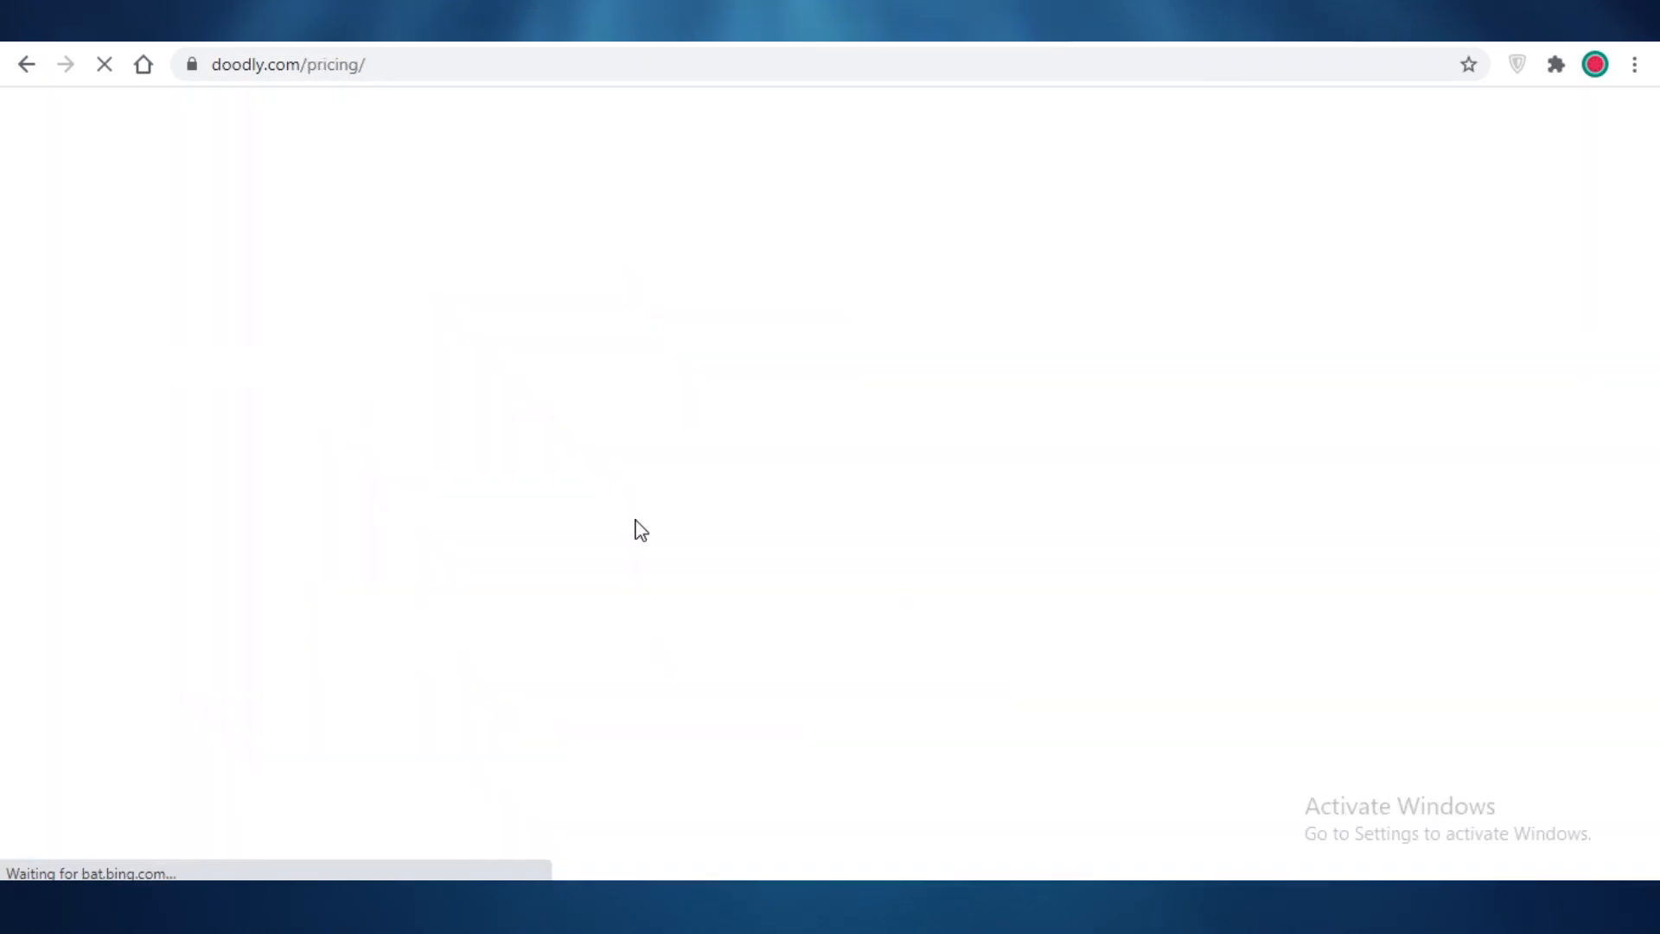
pyautogui.scroll(-5, 973, 526)
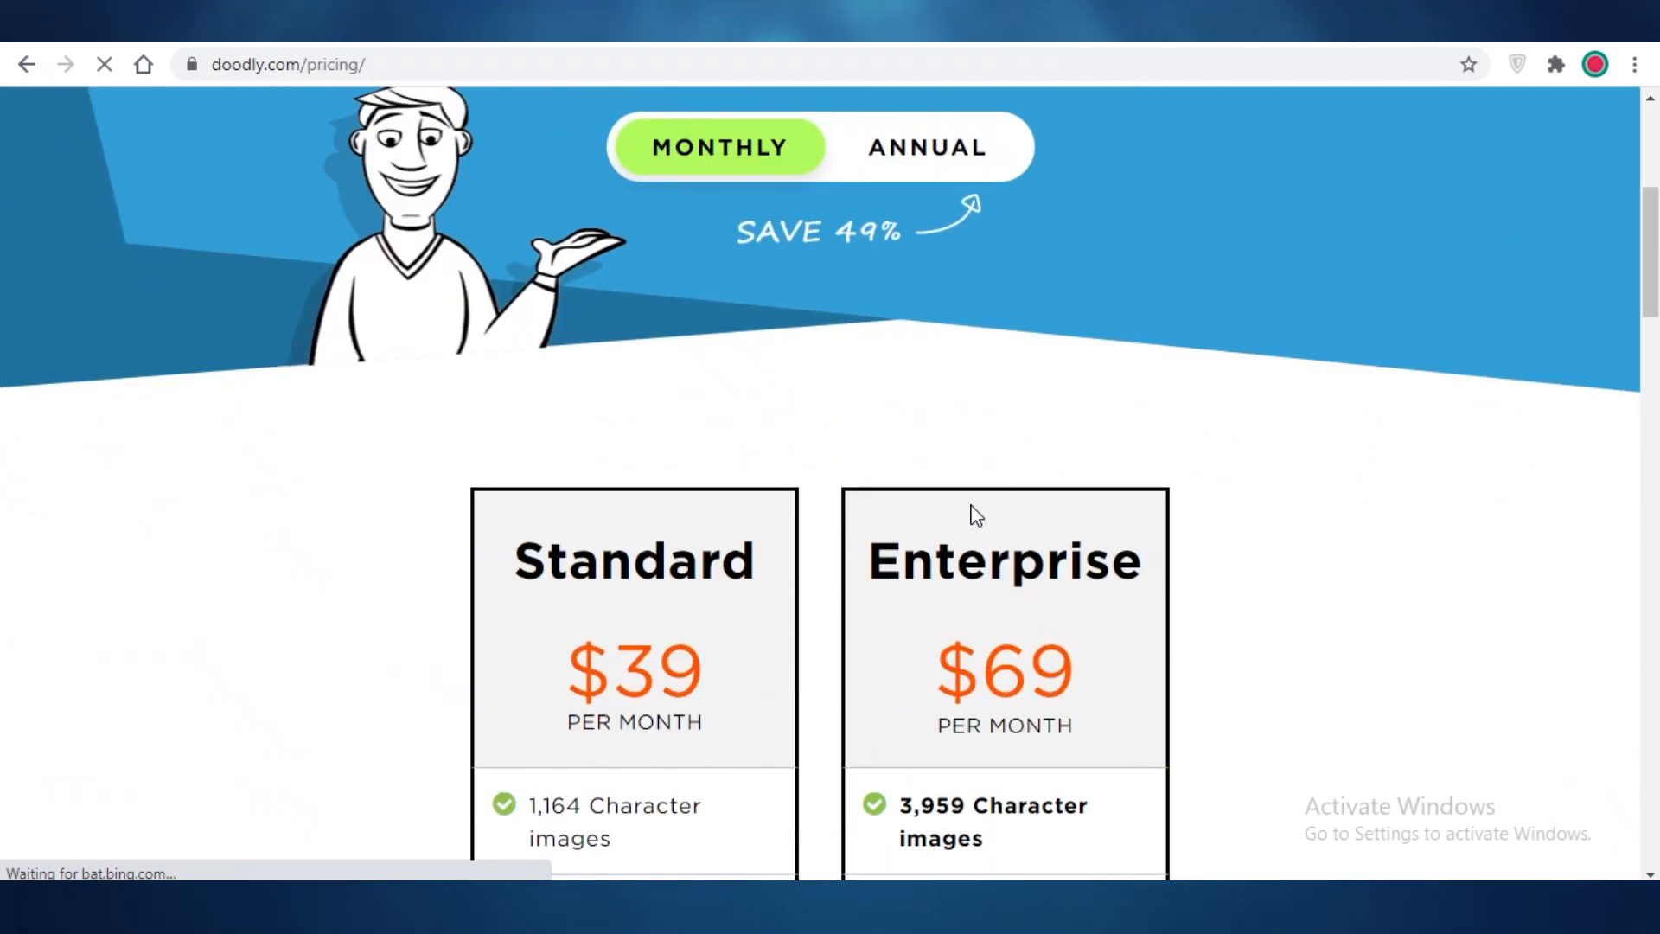
pyautogui.scroll(-3, 1055, 363)
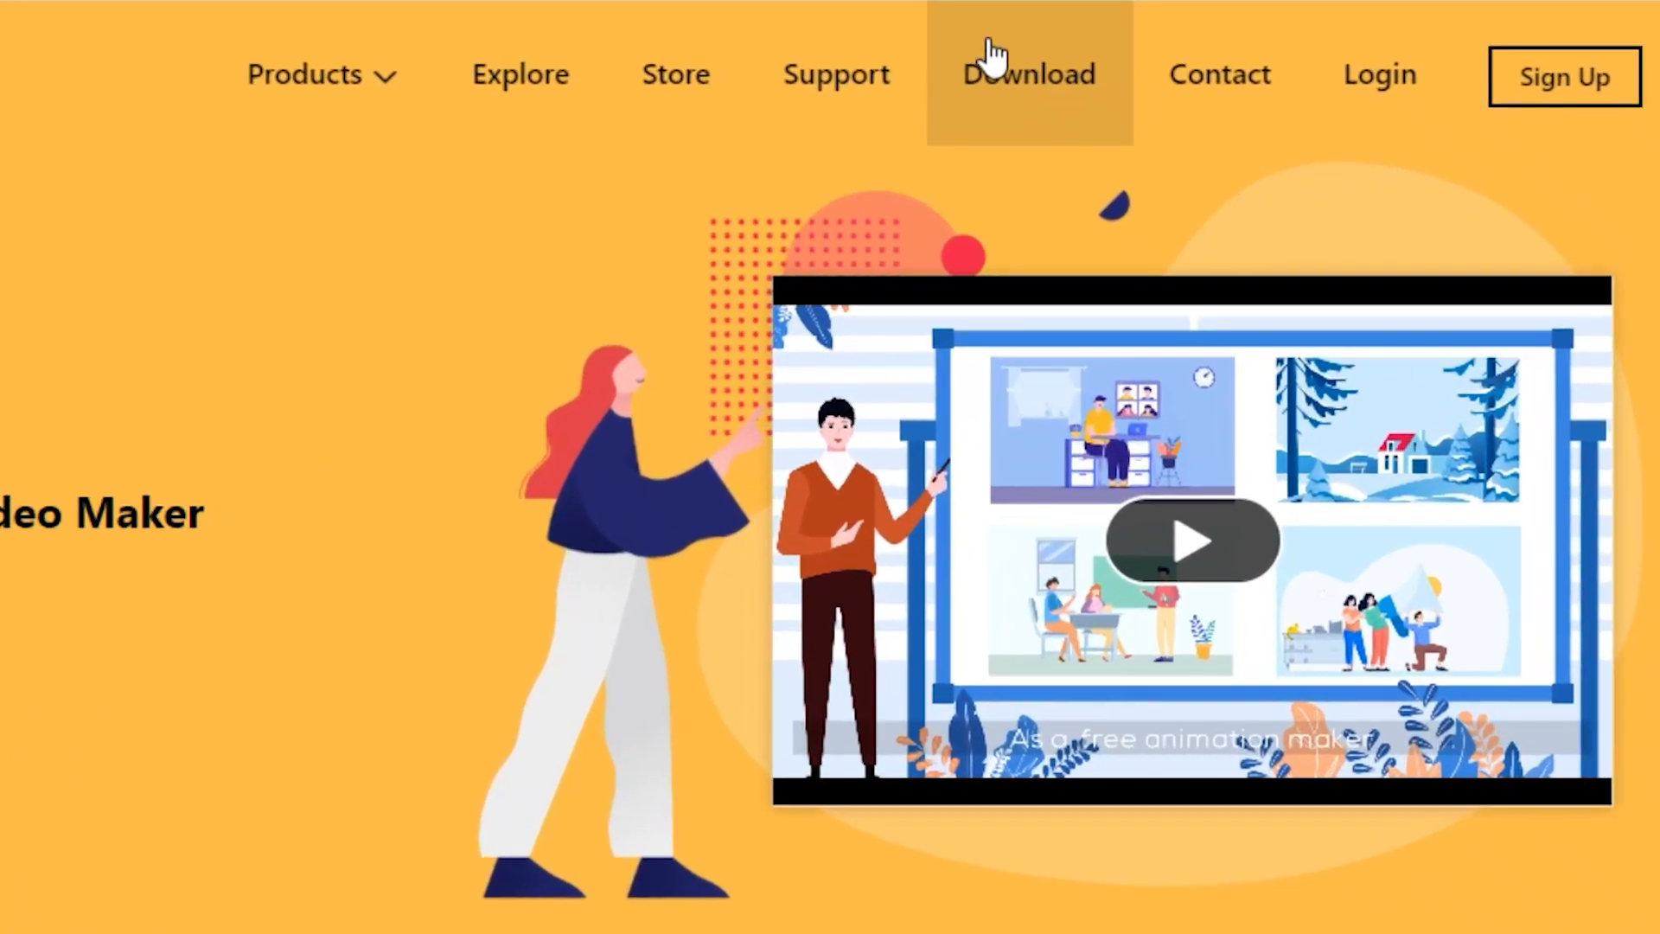
# Step: Go to Mango Animate's download page and browse to Whiteboard Animation Maker V2.0.501
pyautogui.click(1024, 80)
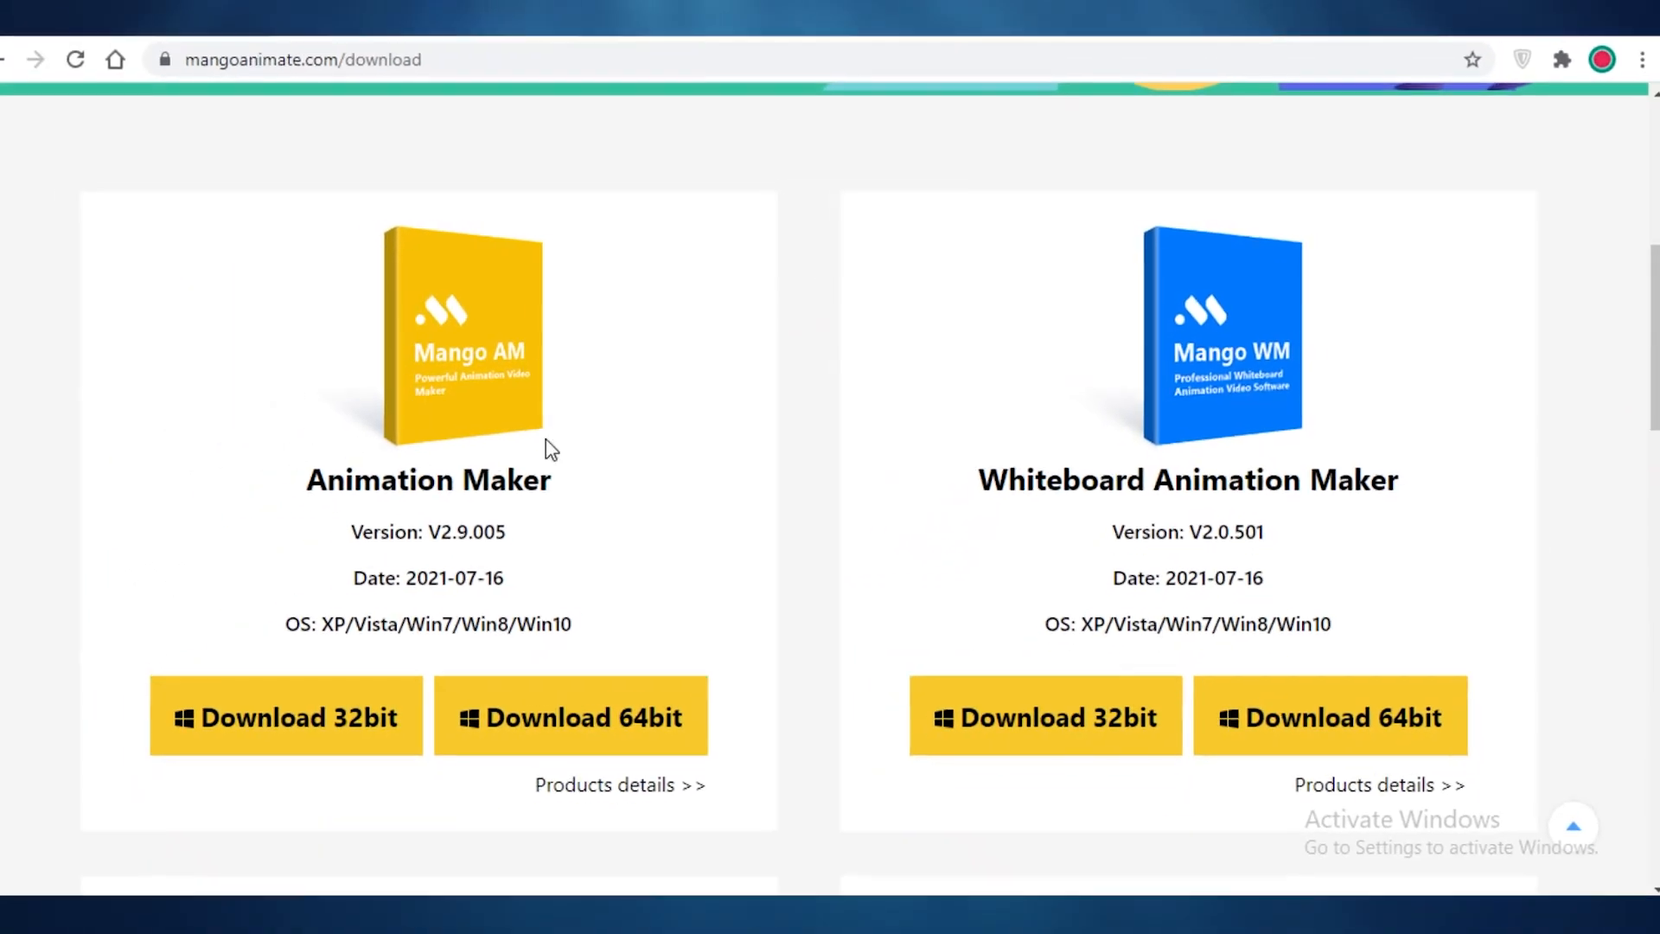
pyautogui.scroll(-5, 1284, 280)
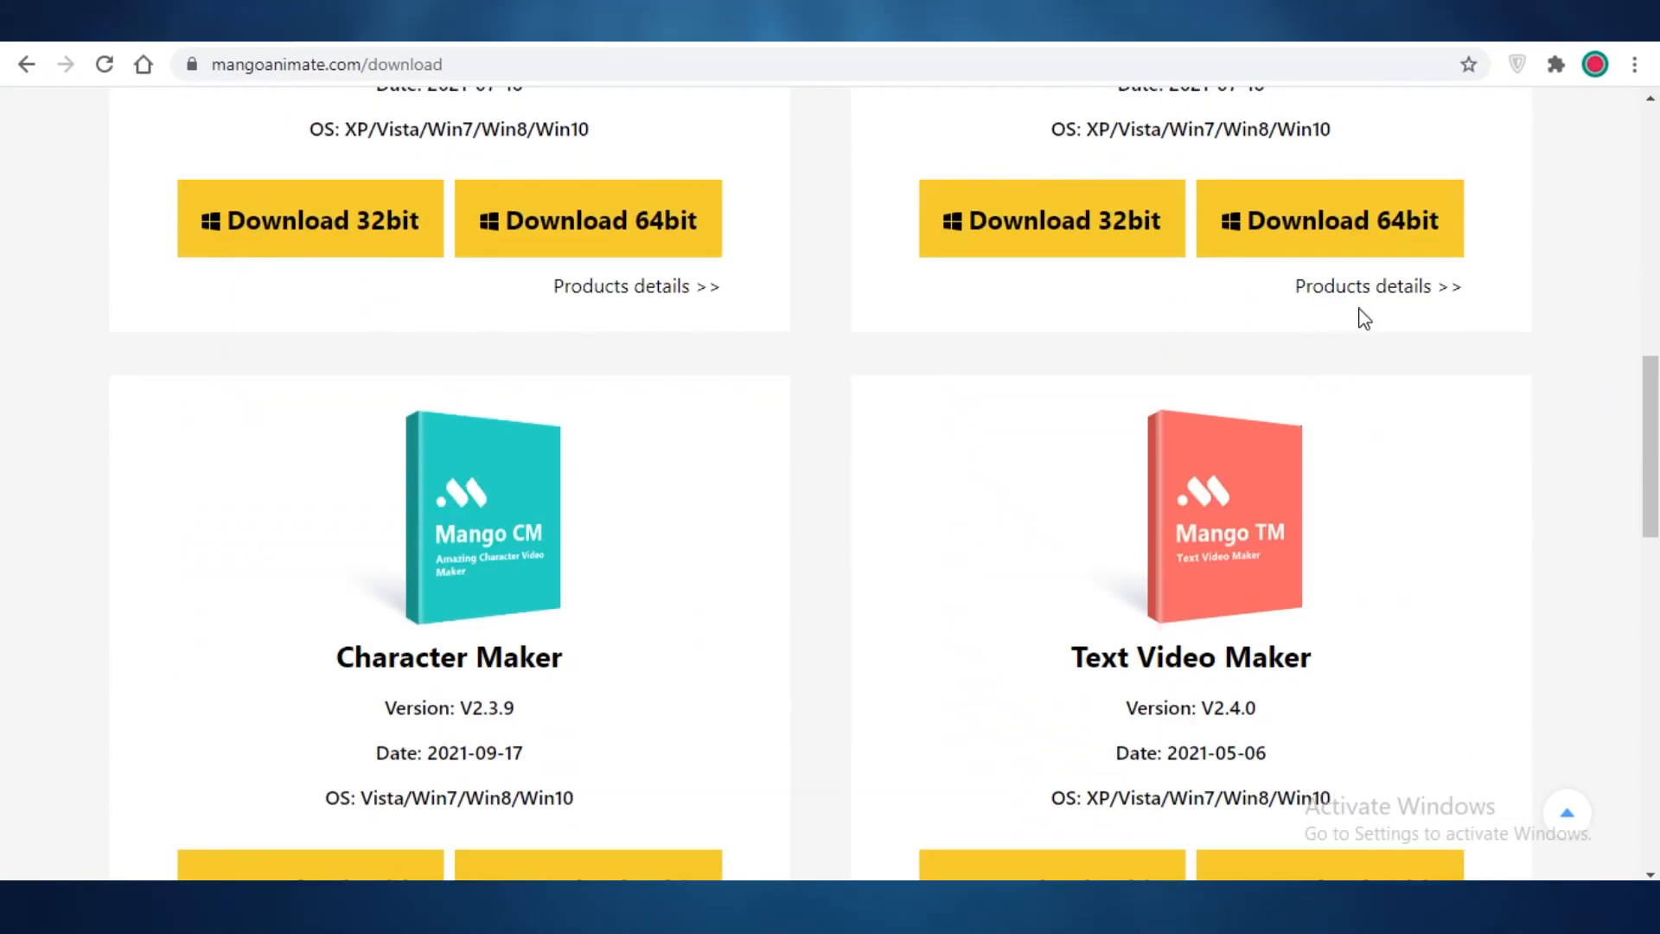
pyautogui.scroll(4, 1364, 315)
pyautogui.scroll(-5, 1307, 394)
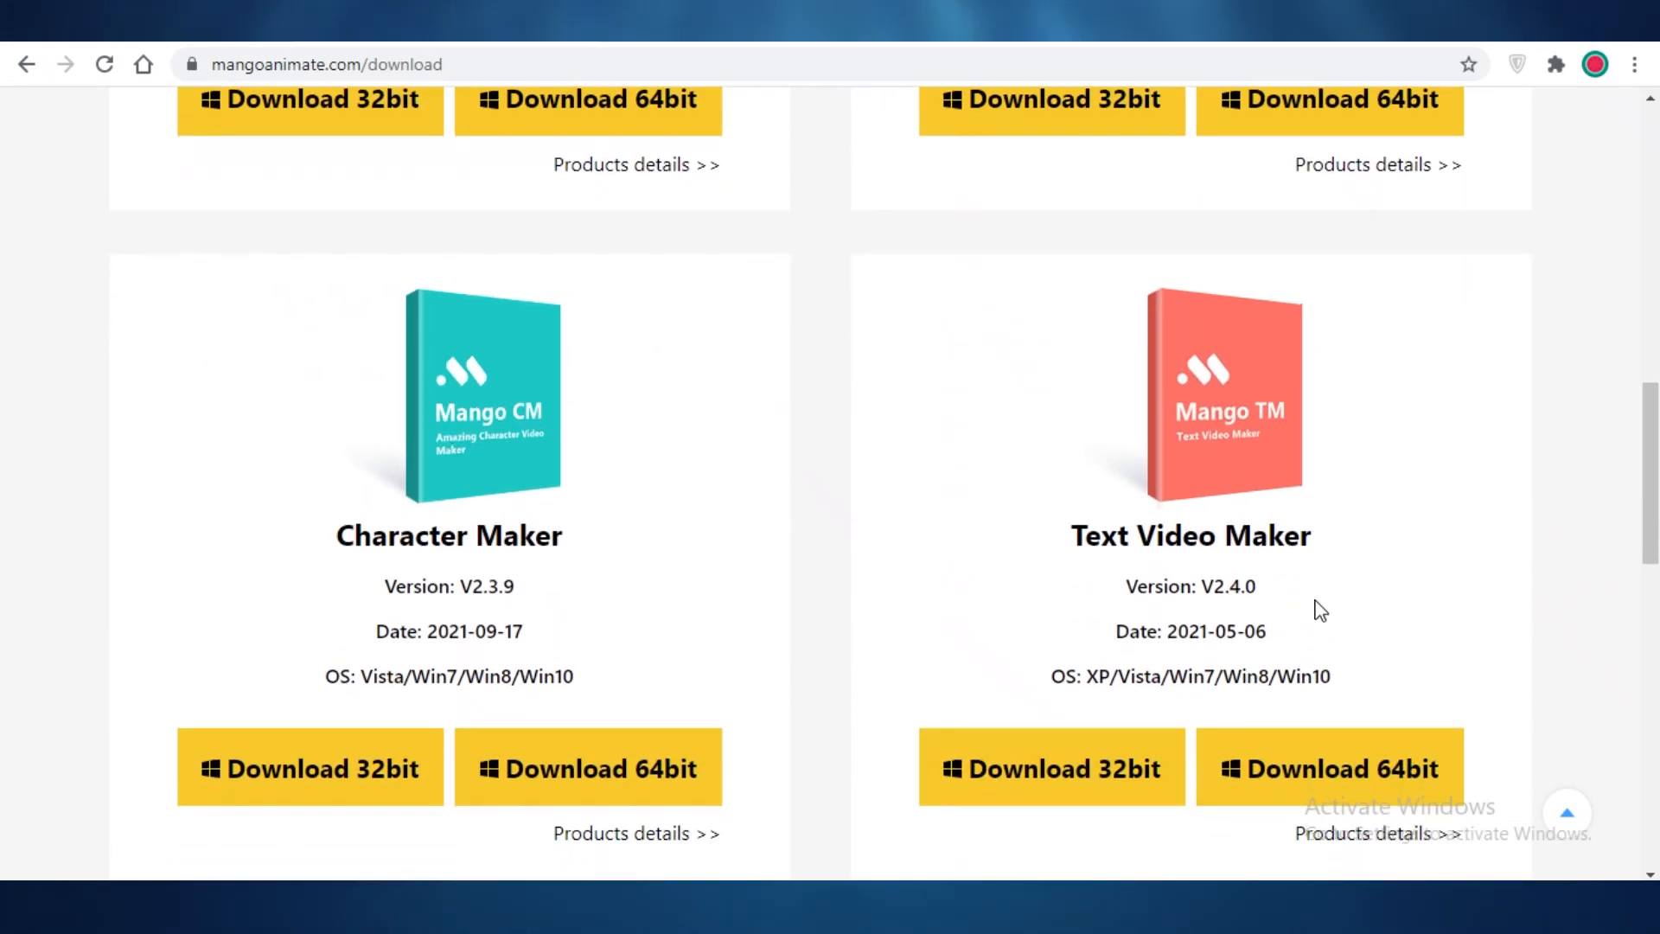
pyautogui.scroll(-7, 1352, 496)
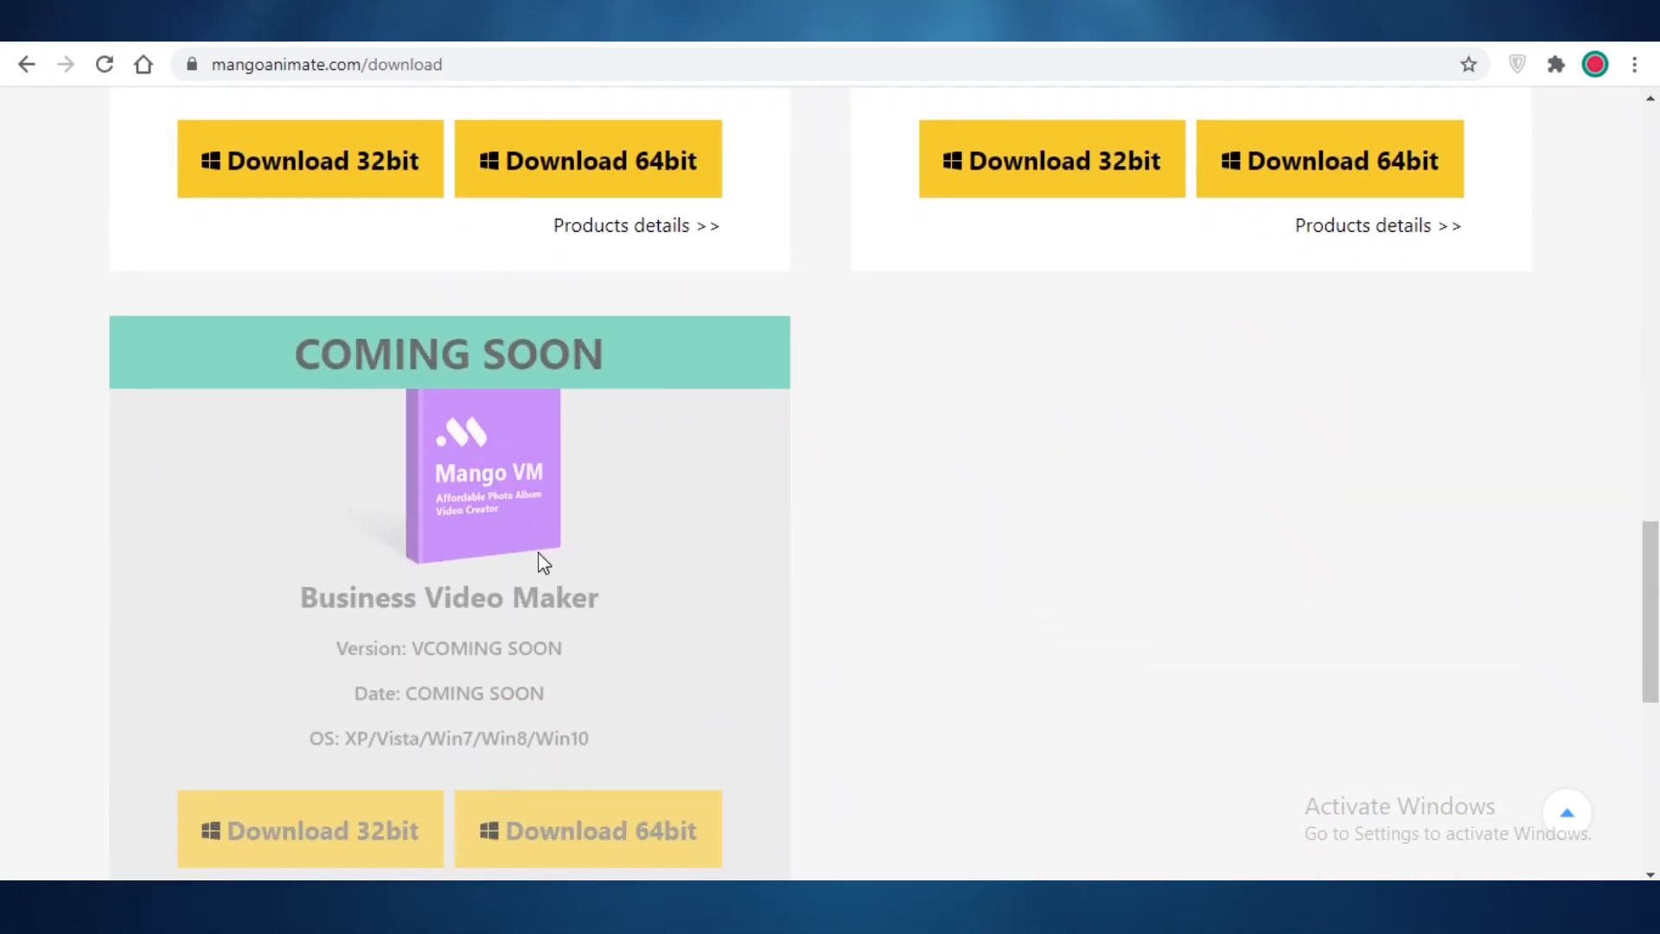
pyautogui.scroll(-4, 428, 454)
pyautogui.scroll(18, 402, 462)
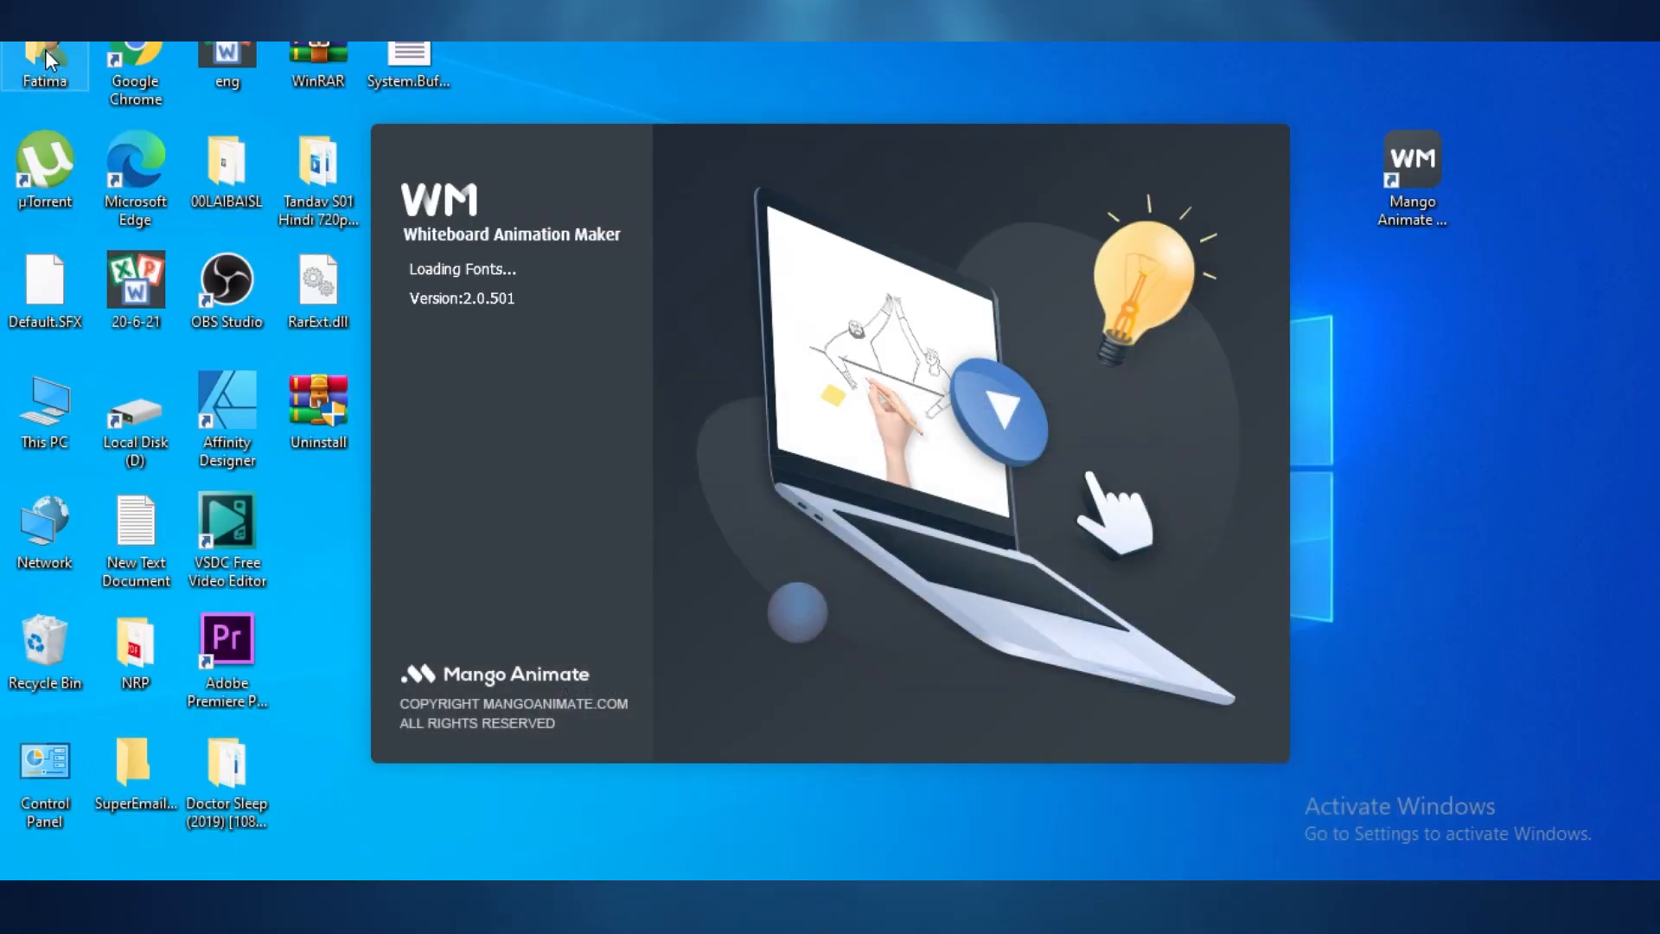
# Step: Open Downloads from the user folder and move the Mango Animate shortcut to the desktop's top-right
pyautogui.doubleClick(45, 61)
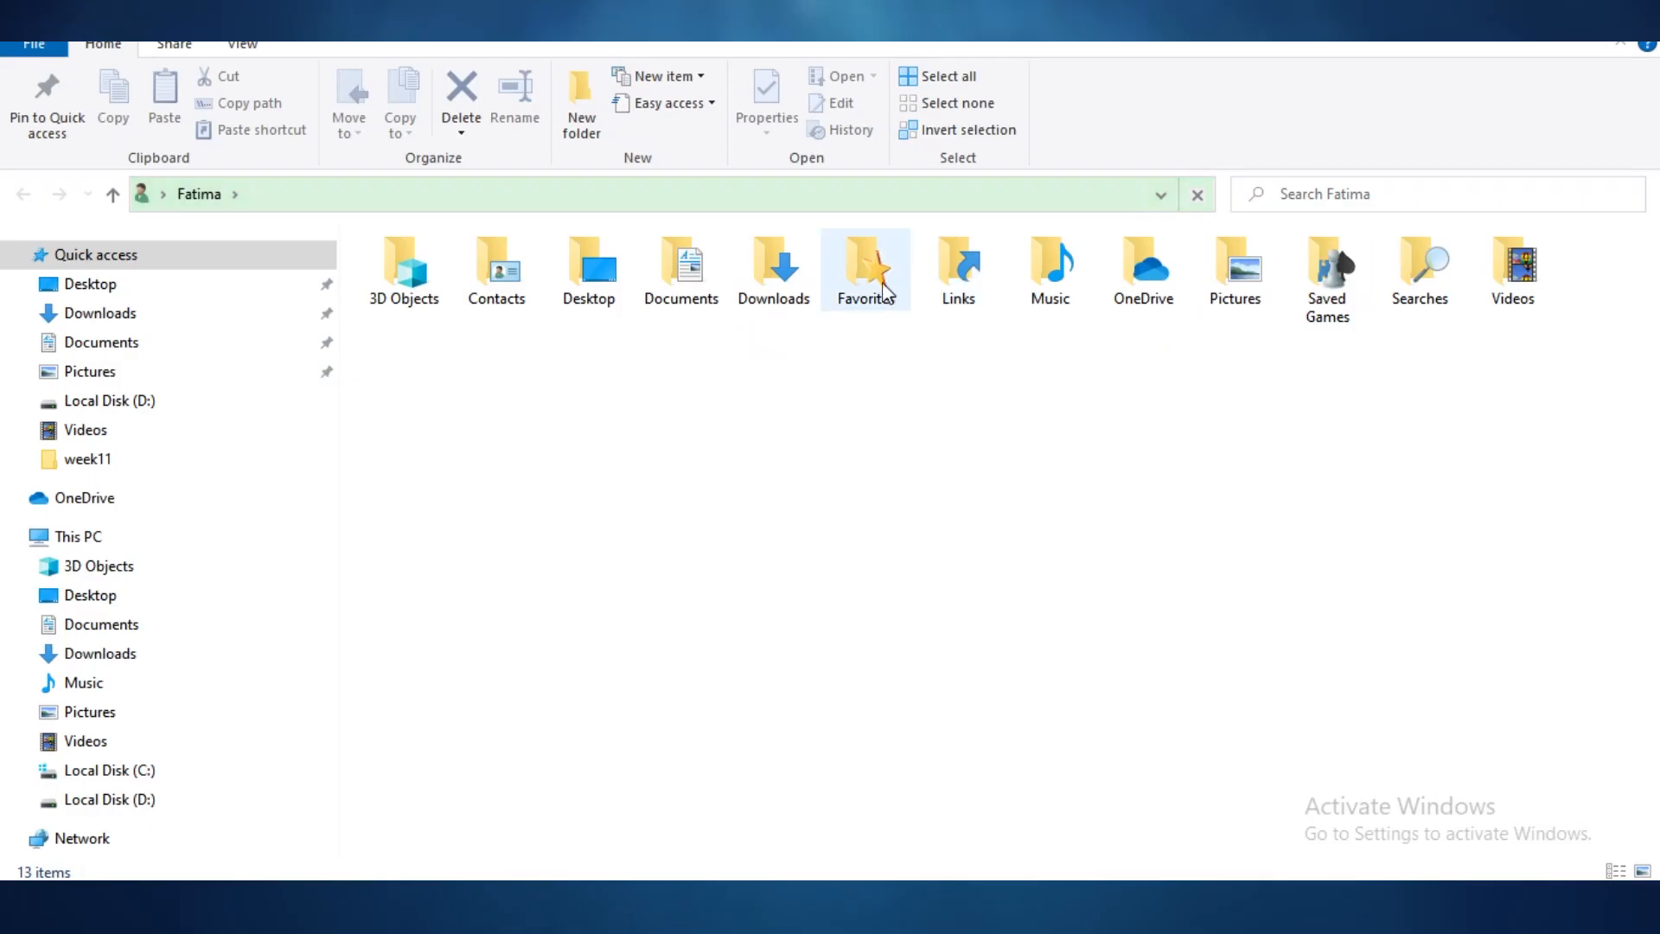
pyautogui.doubleClick(783, 267)
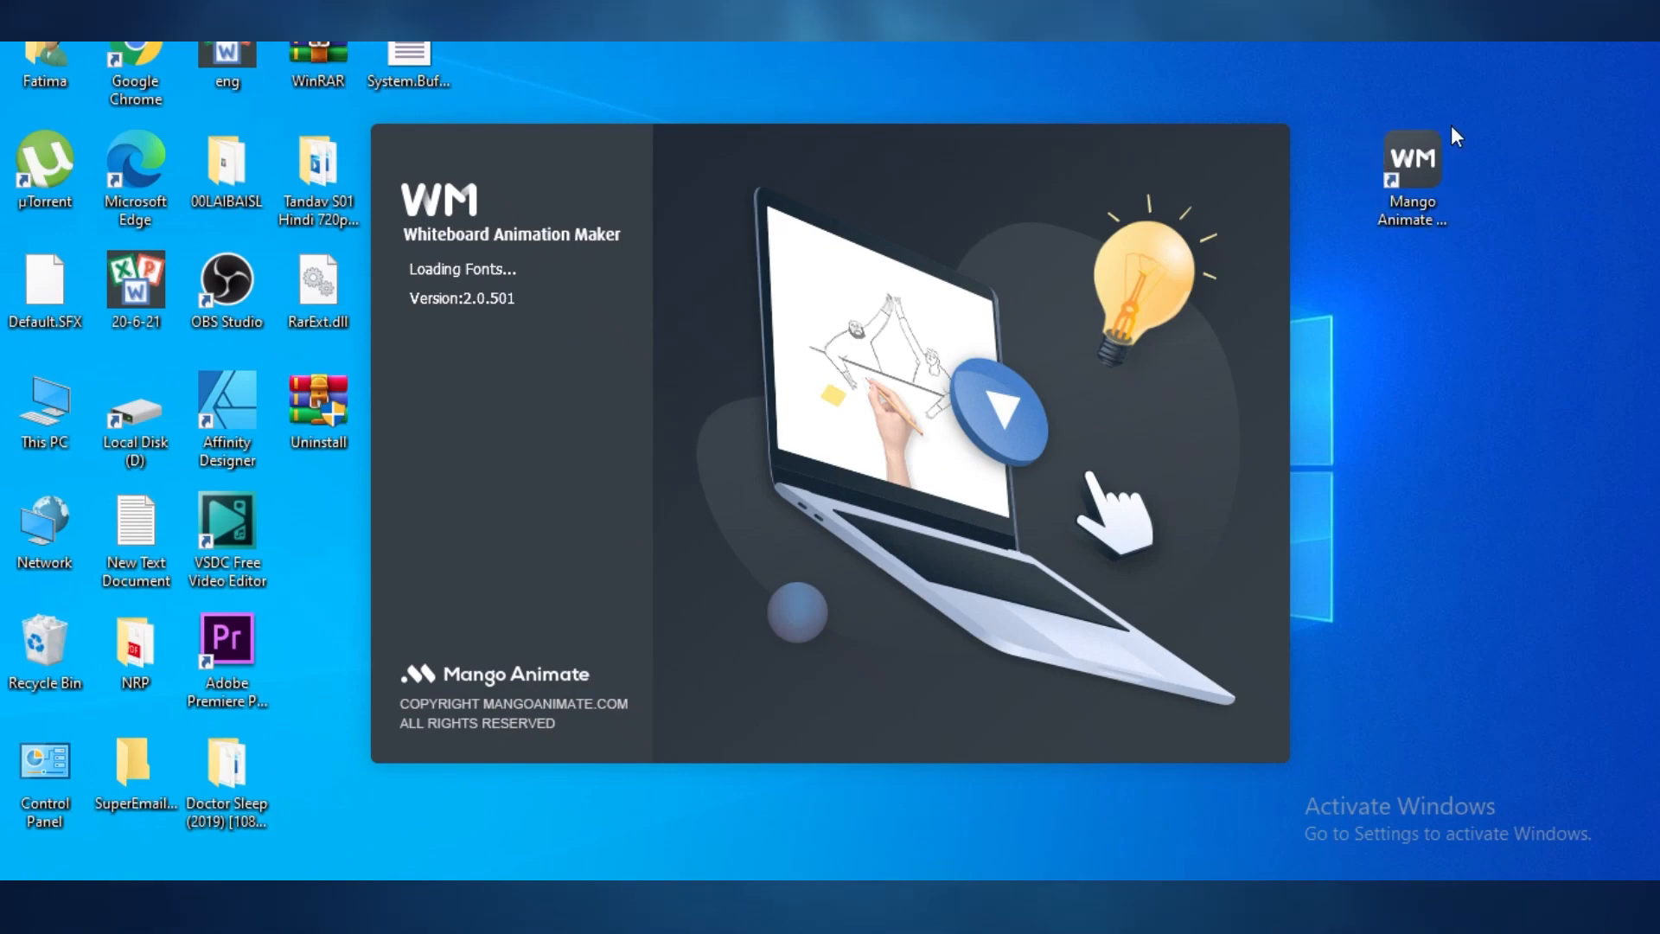
pyautogui.moveTo(1421, 194); pyautogui.dragTo(1605, 53)
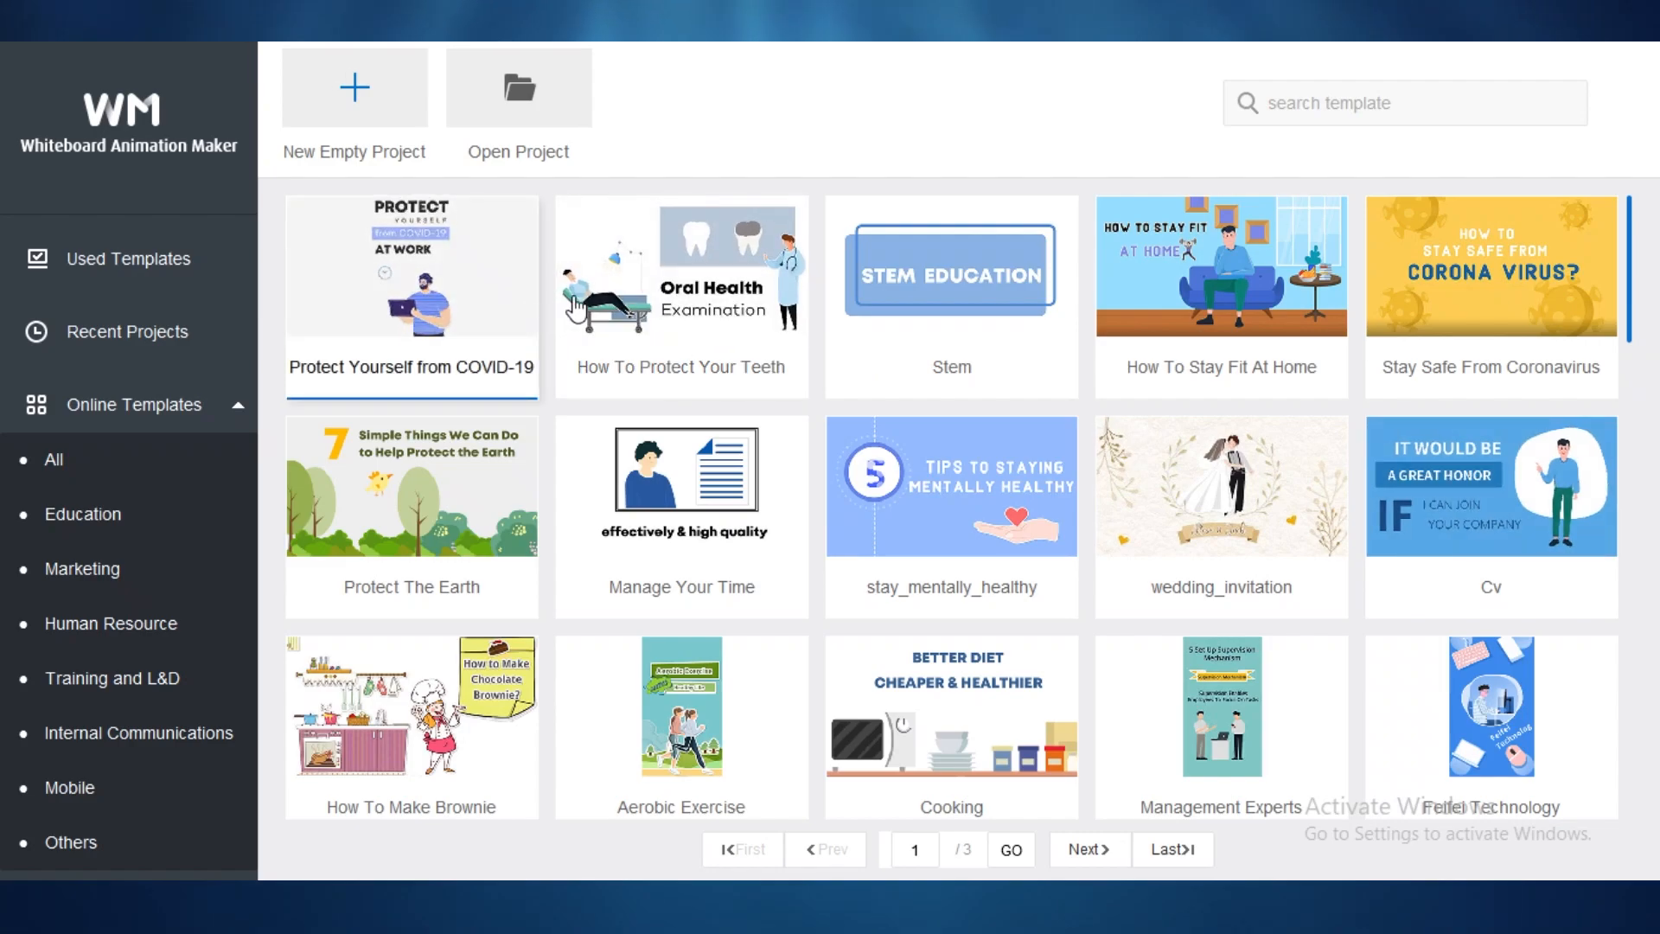
pyautogui.scroll(-5, 889, 464)
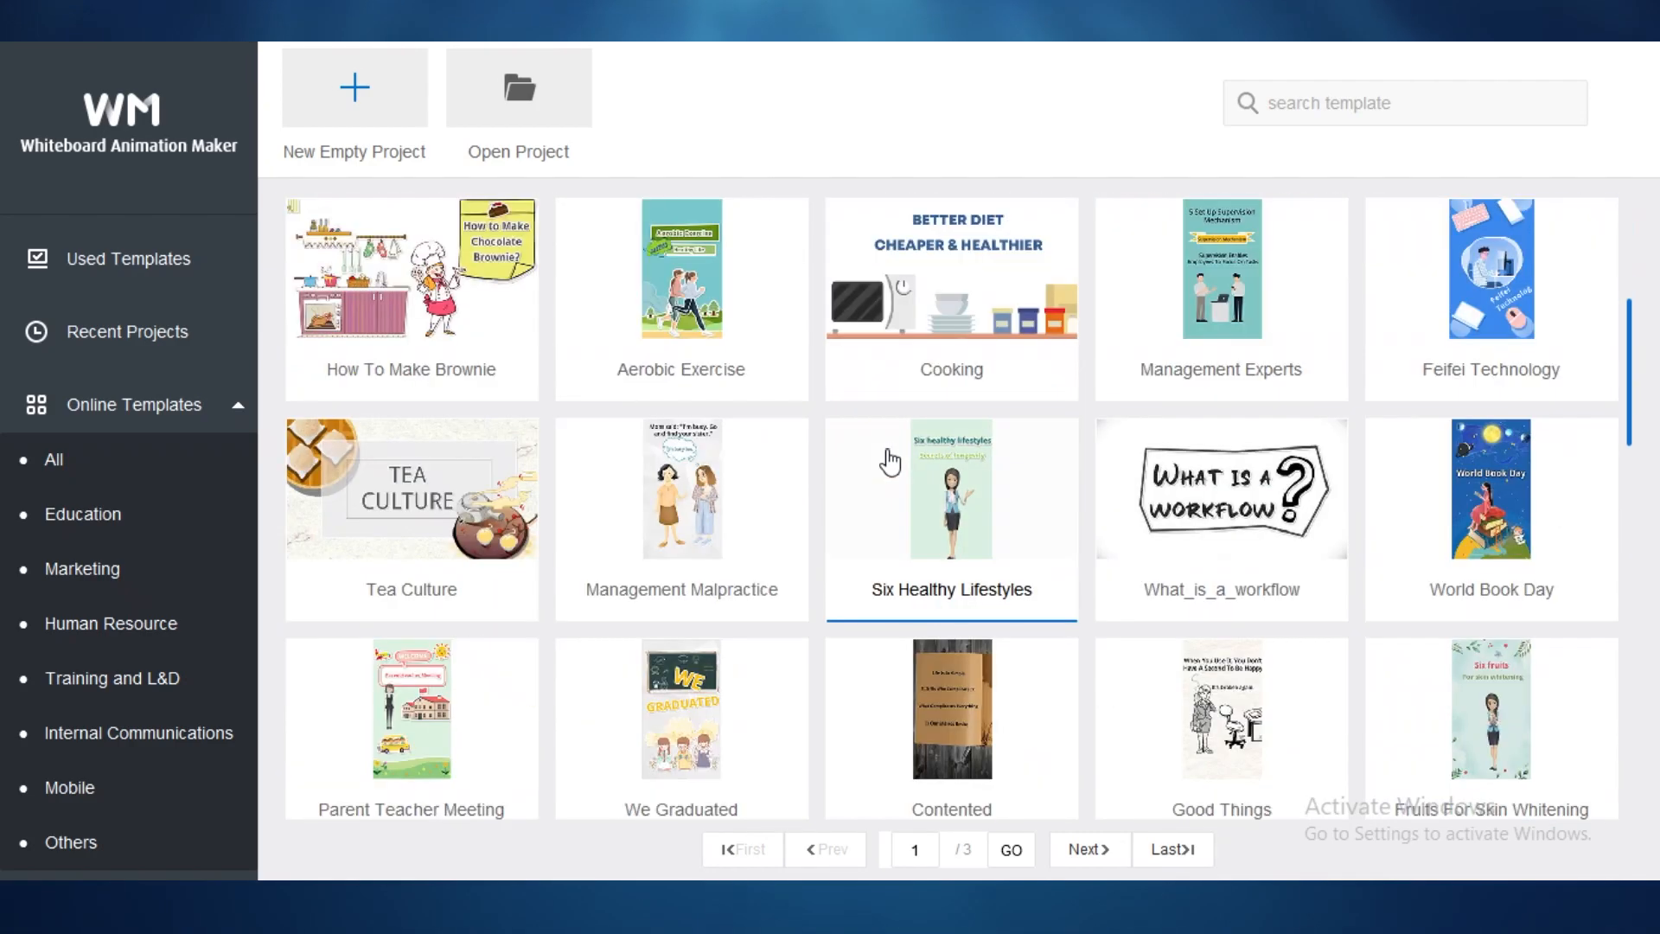
pyautogui.scroll(-5, 1496, 378)
pyautogui.scroll(-10, 1339, 452)
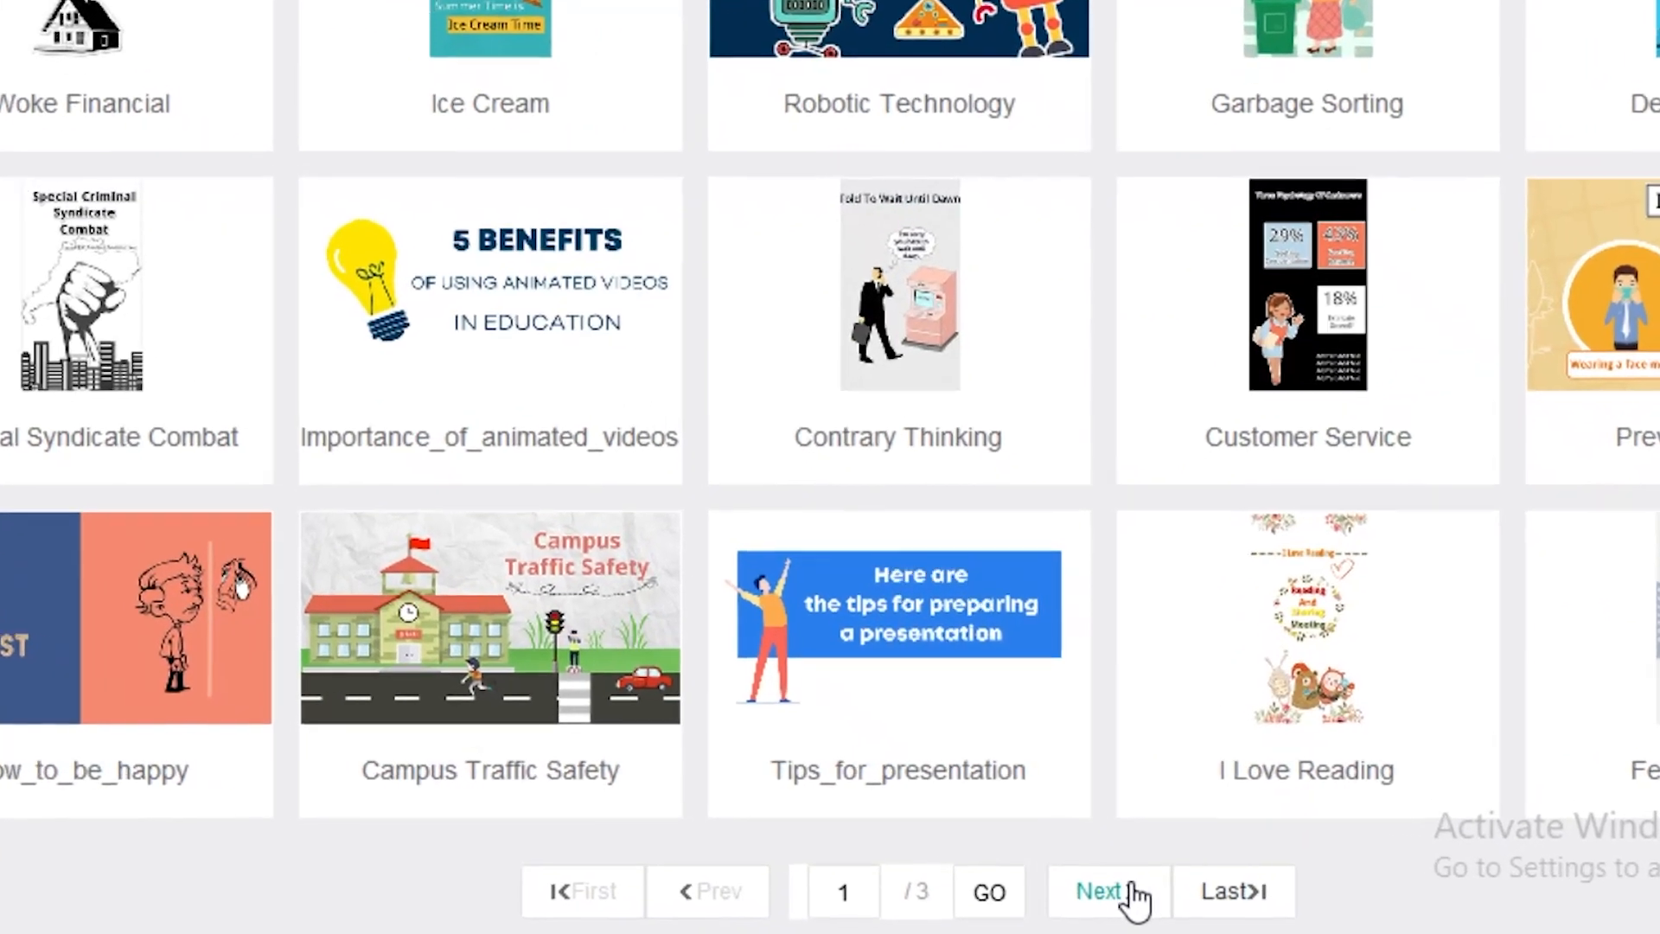
pyautogui.click(1110, 861)
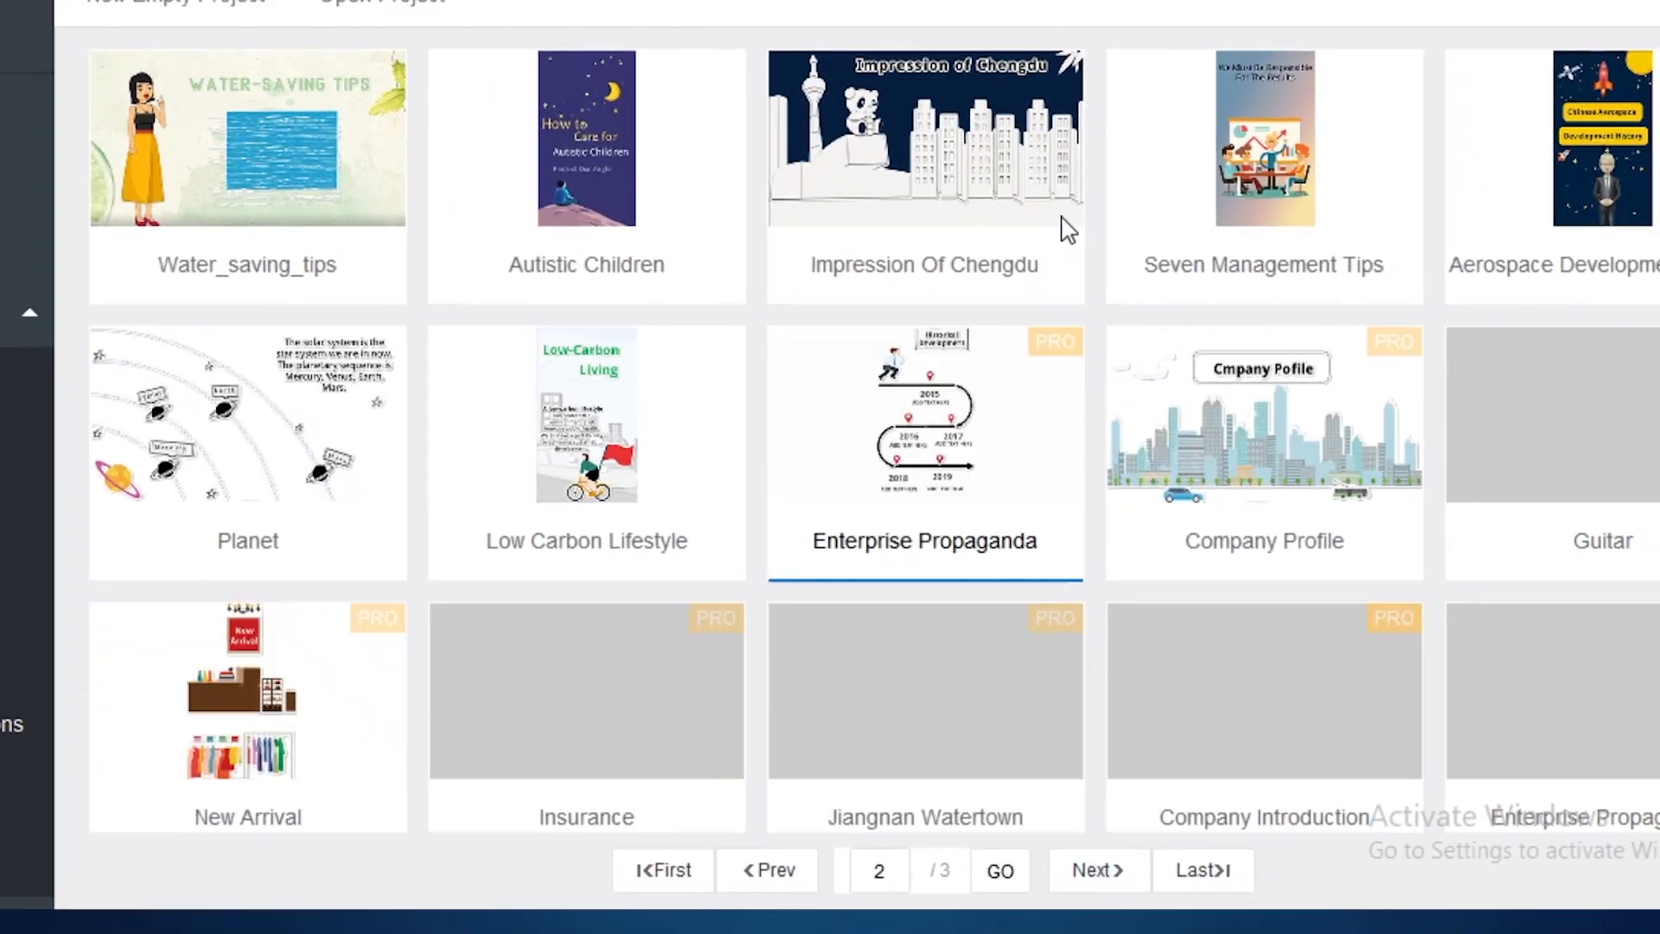
pyautogui.scroll(-15, 1214, 340)
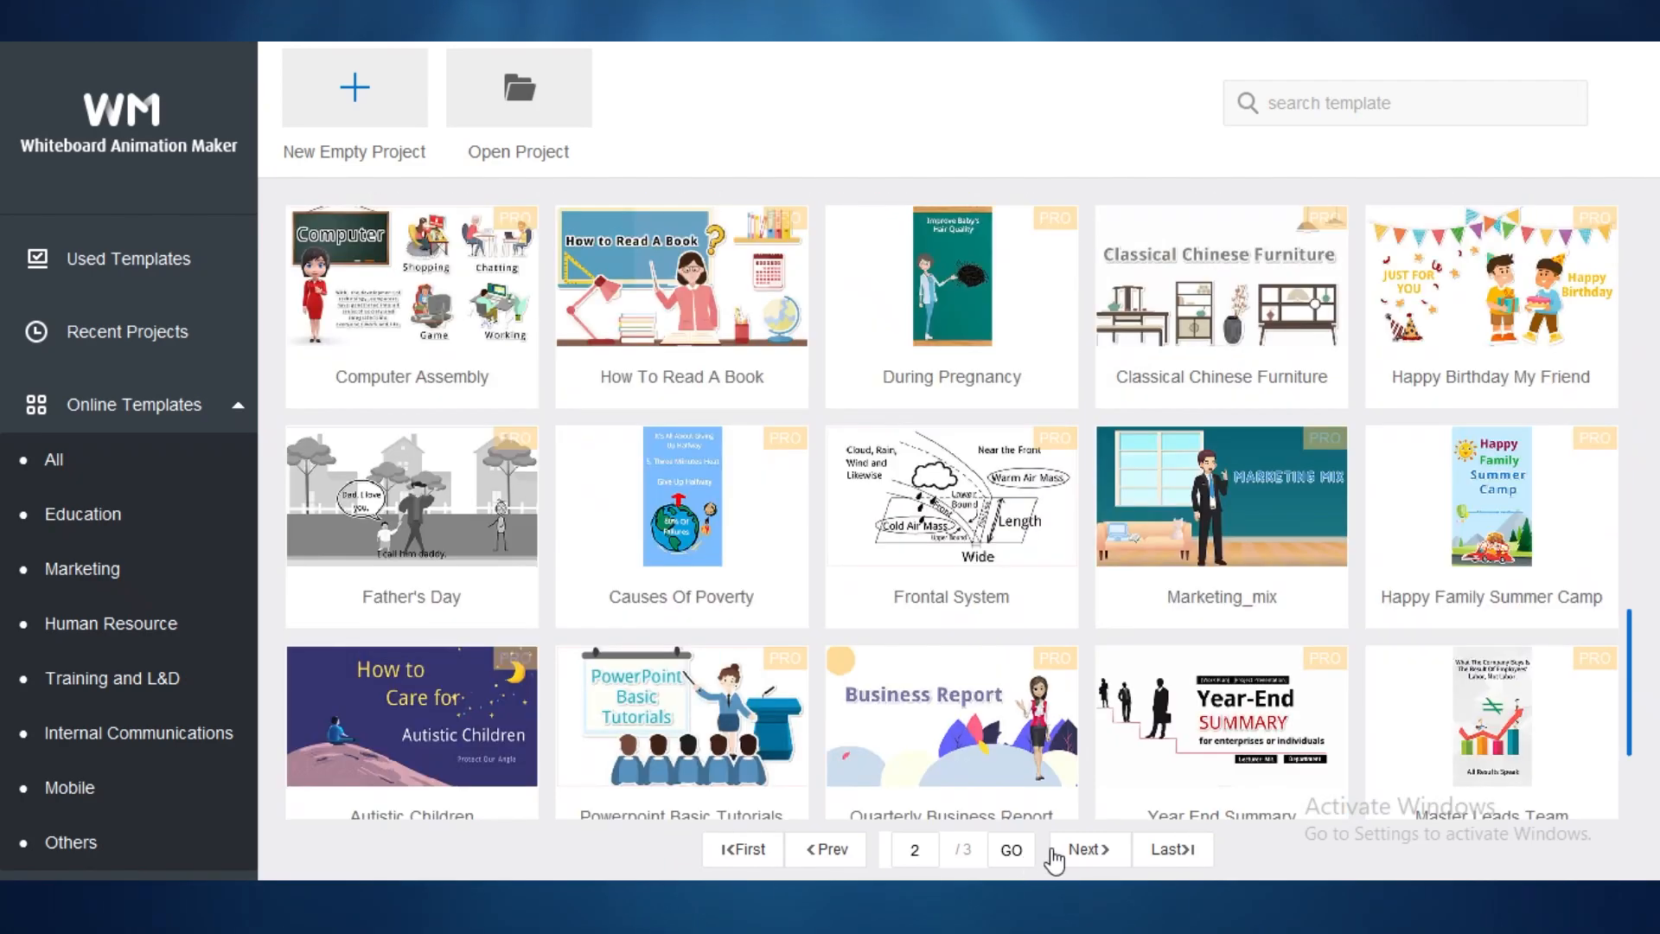
pyautogui.click(1091, 850)
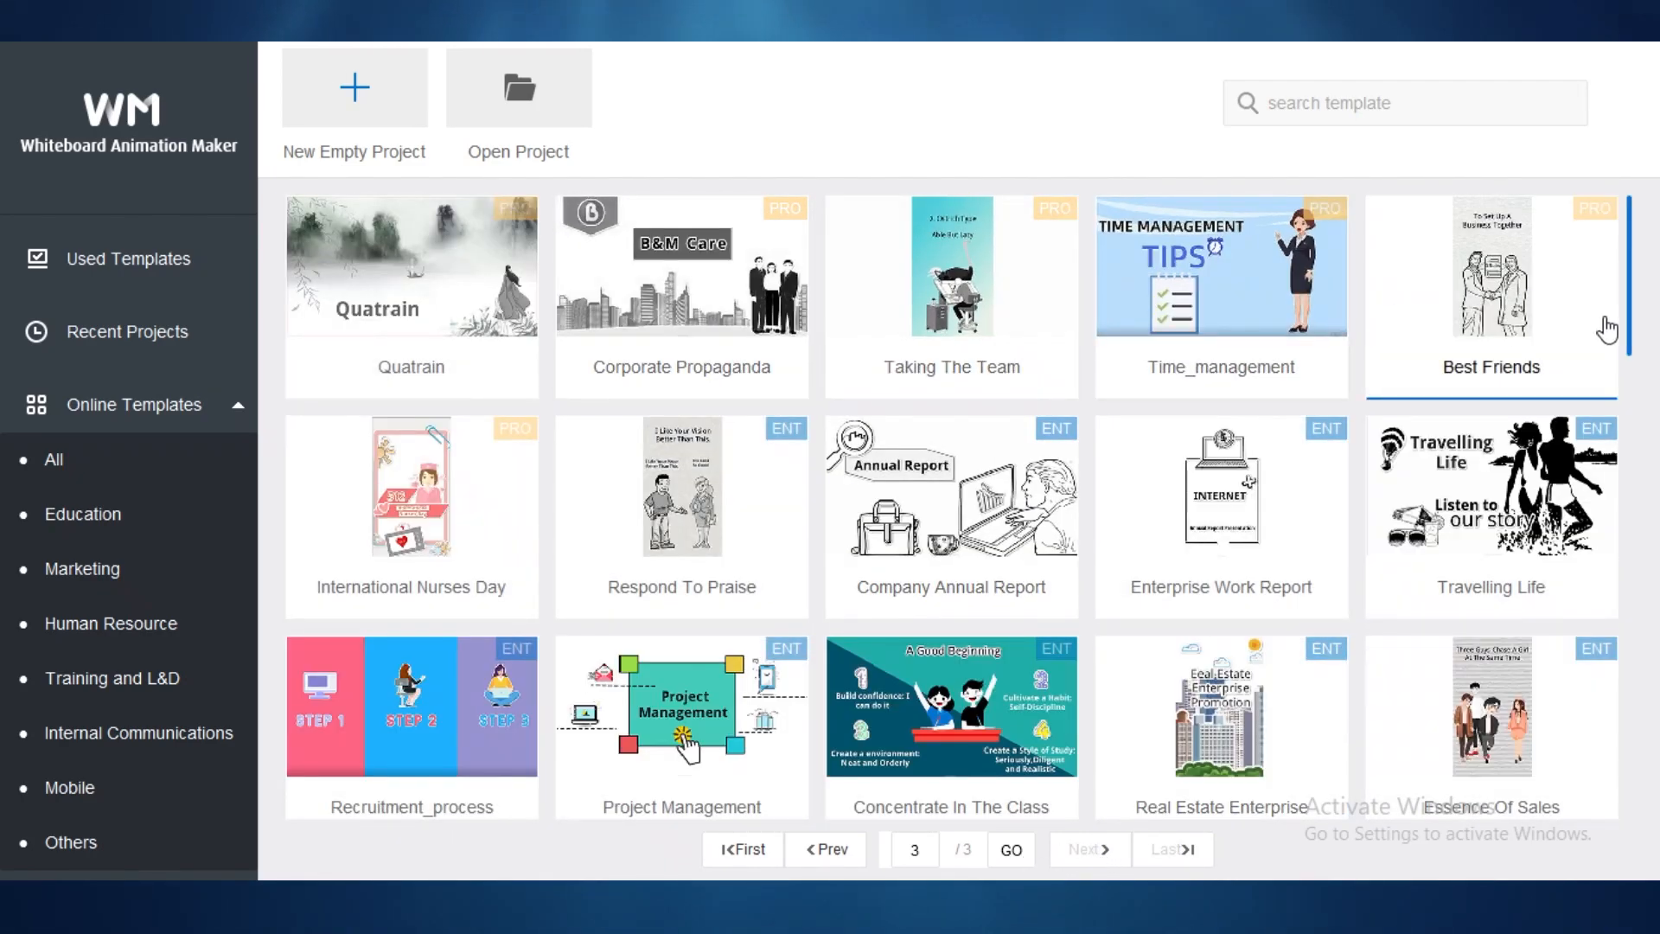
pyautogui.scroll(-3, 1366, 478)
pyautogui.scroll(-10, 1000, 481)
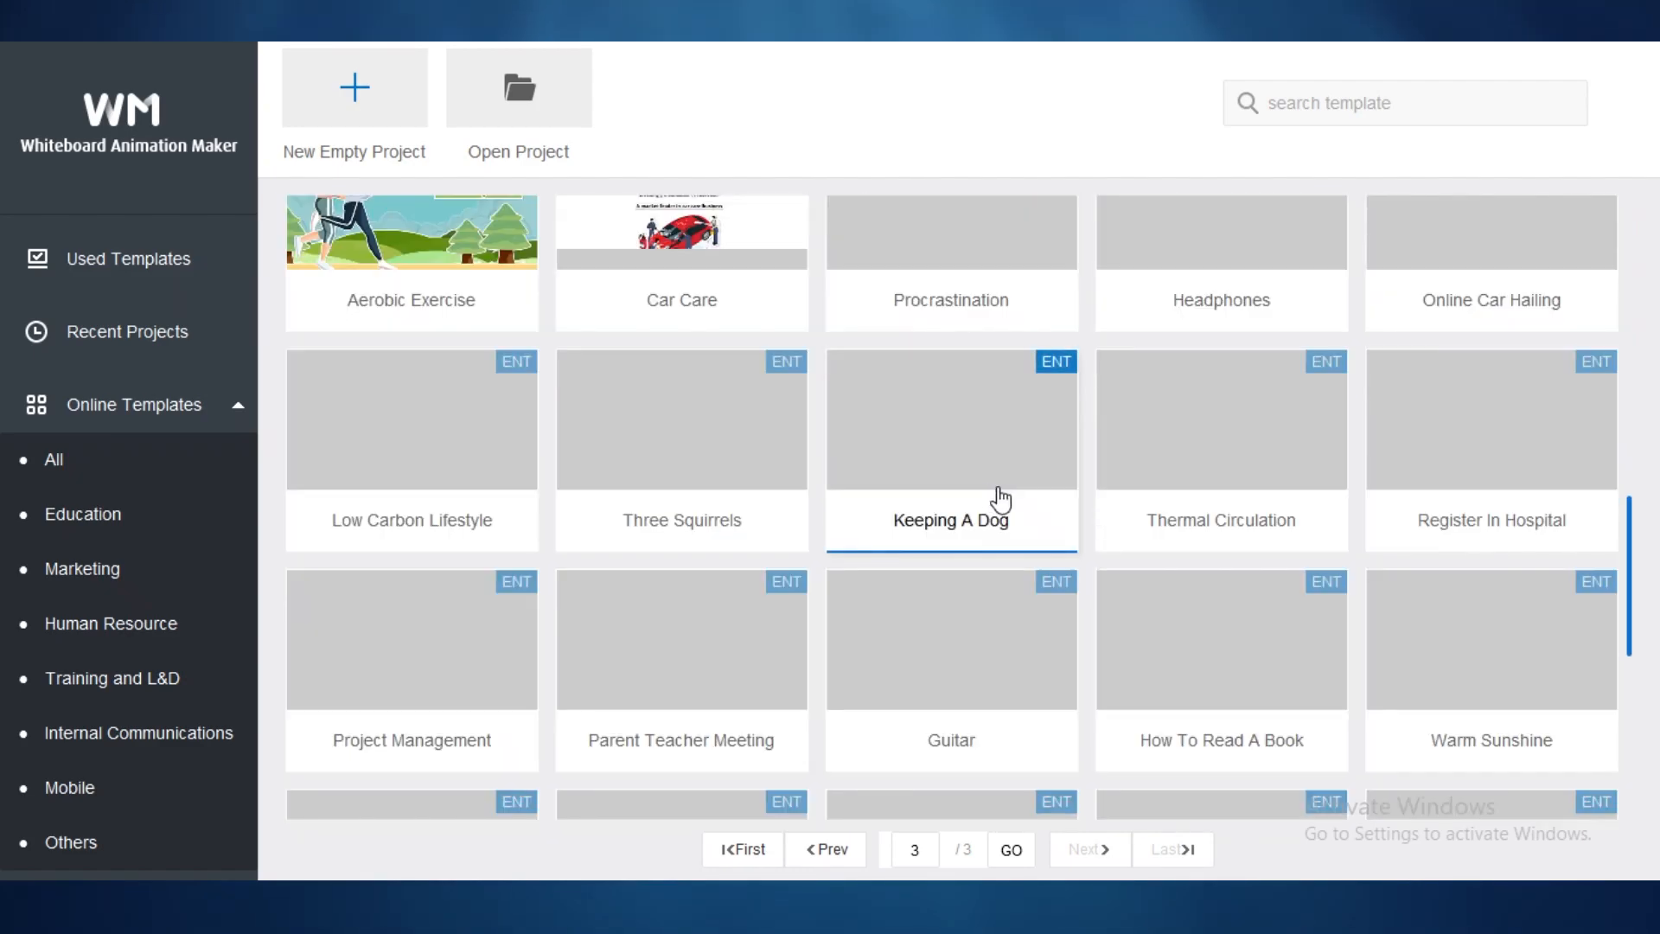
pyautogui.scroll(-3, 1013, 533)
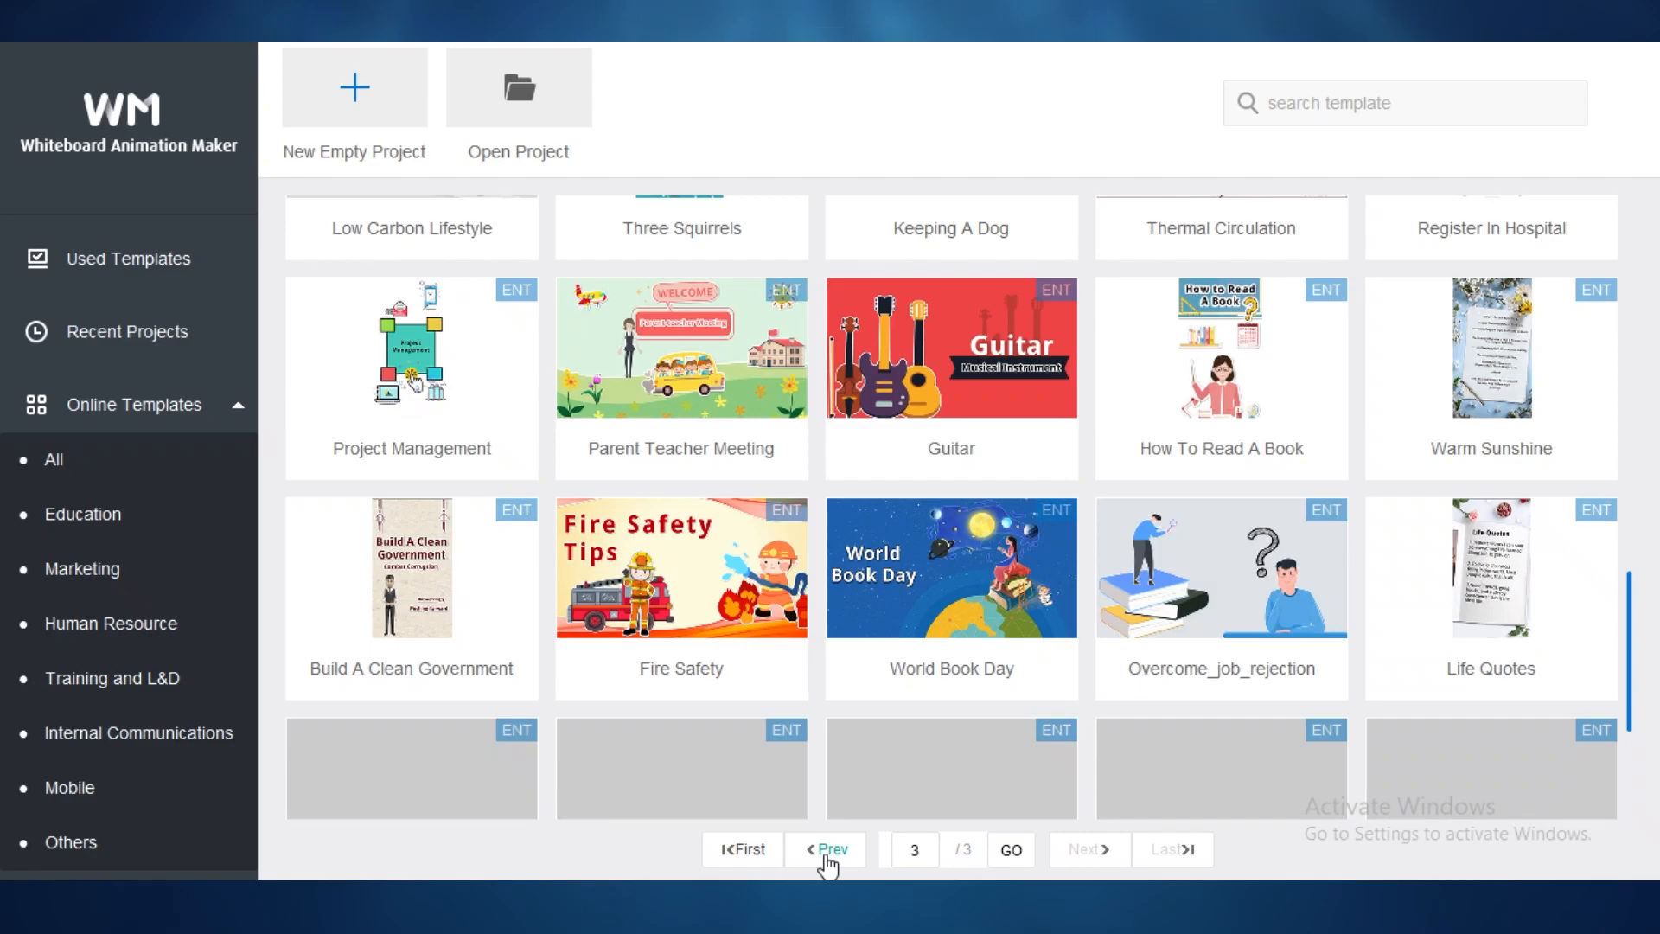
pyautogui.click(828, 852)
pyautogui.click(827, 854)
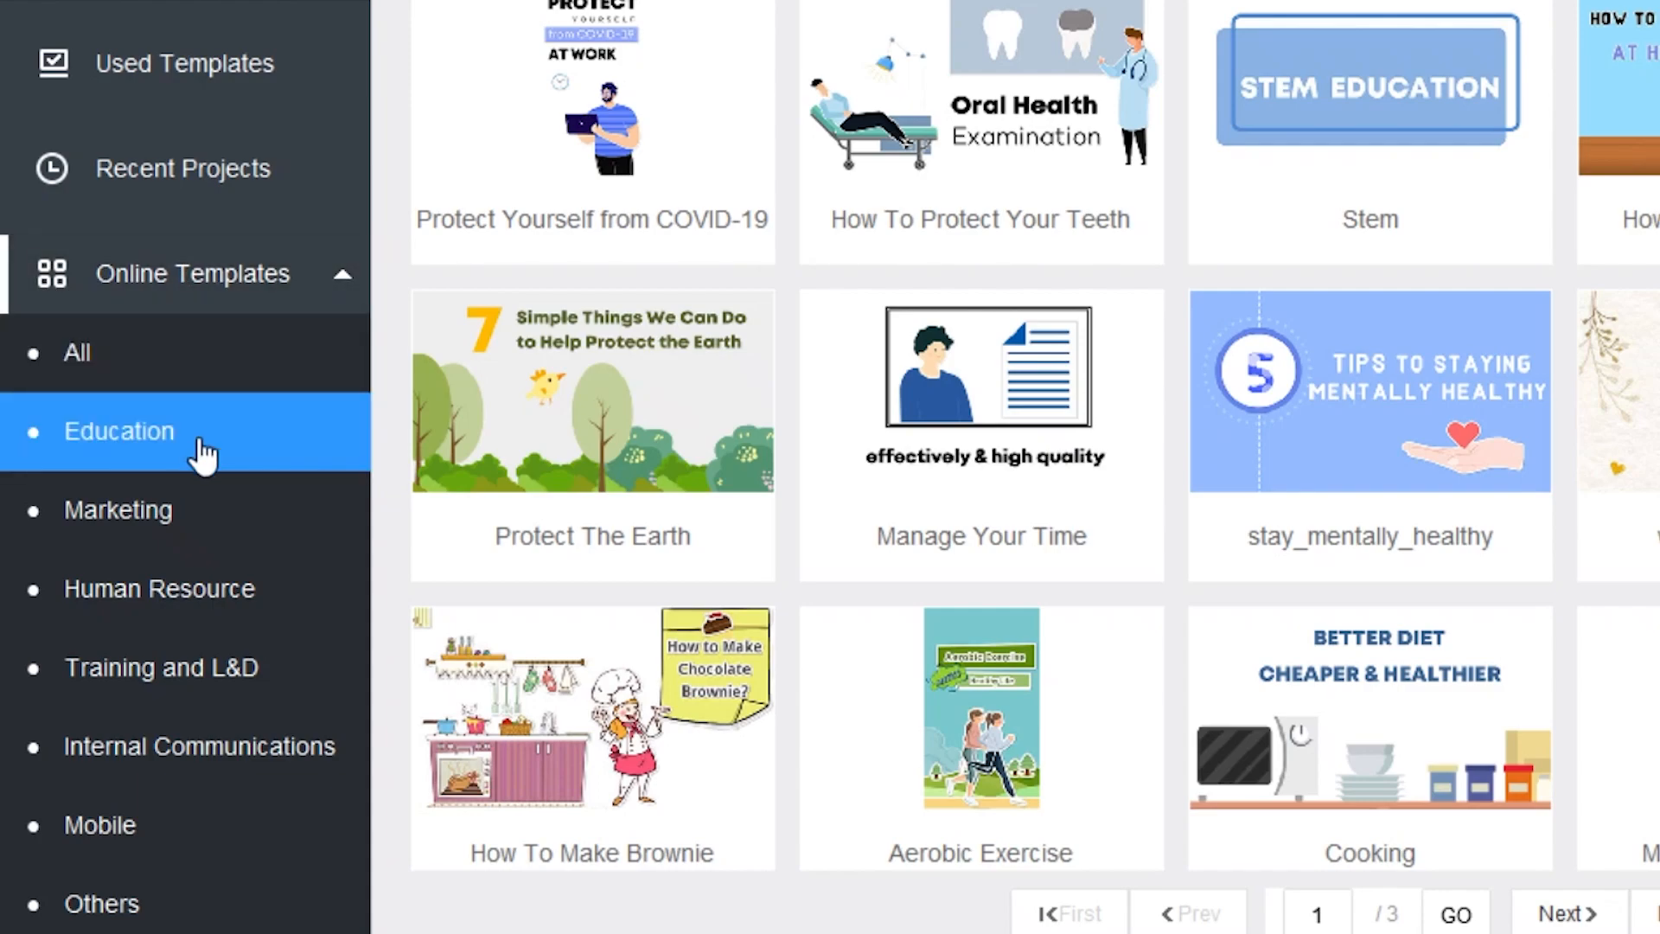
pyautogui.scroll(-1, 233, 652)
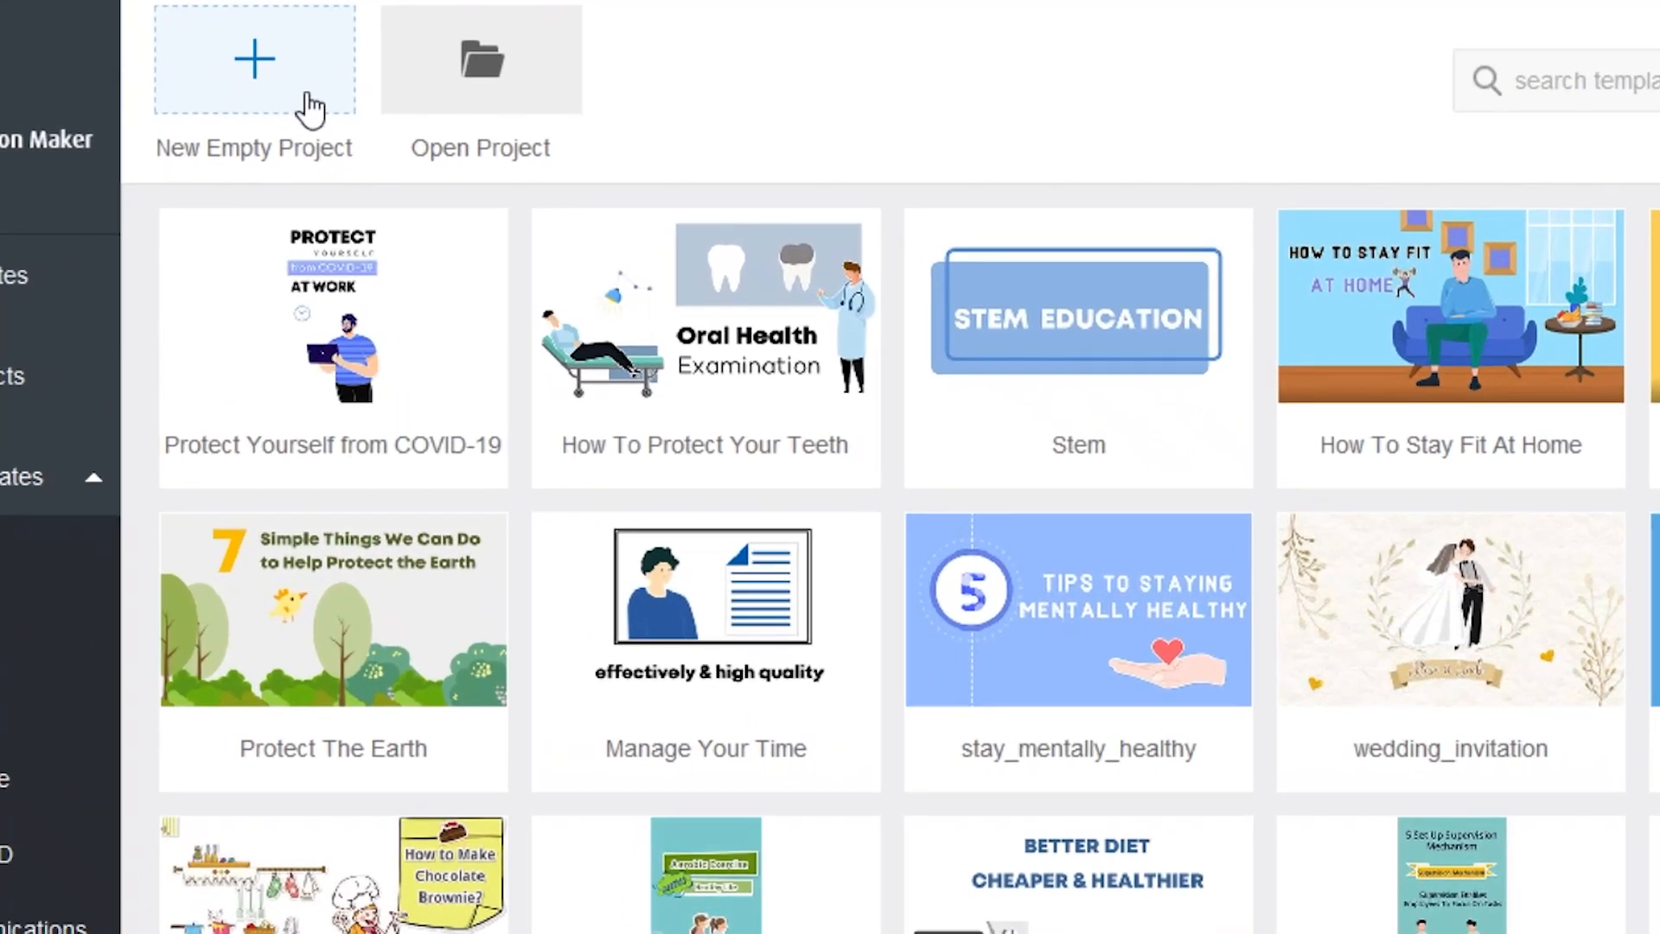
# Step: Create a new empty 16:9 project and zoom its crumpled-paper canvas
pyautogui.click(392, 121)
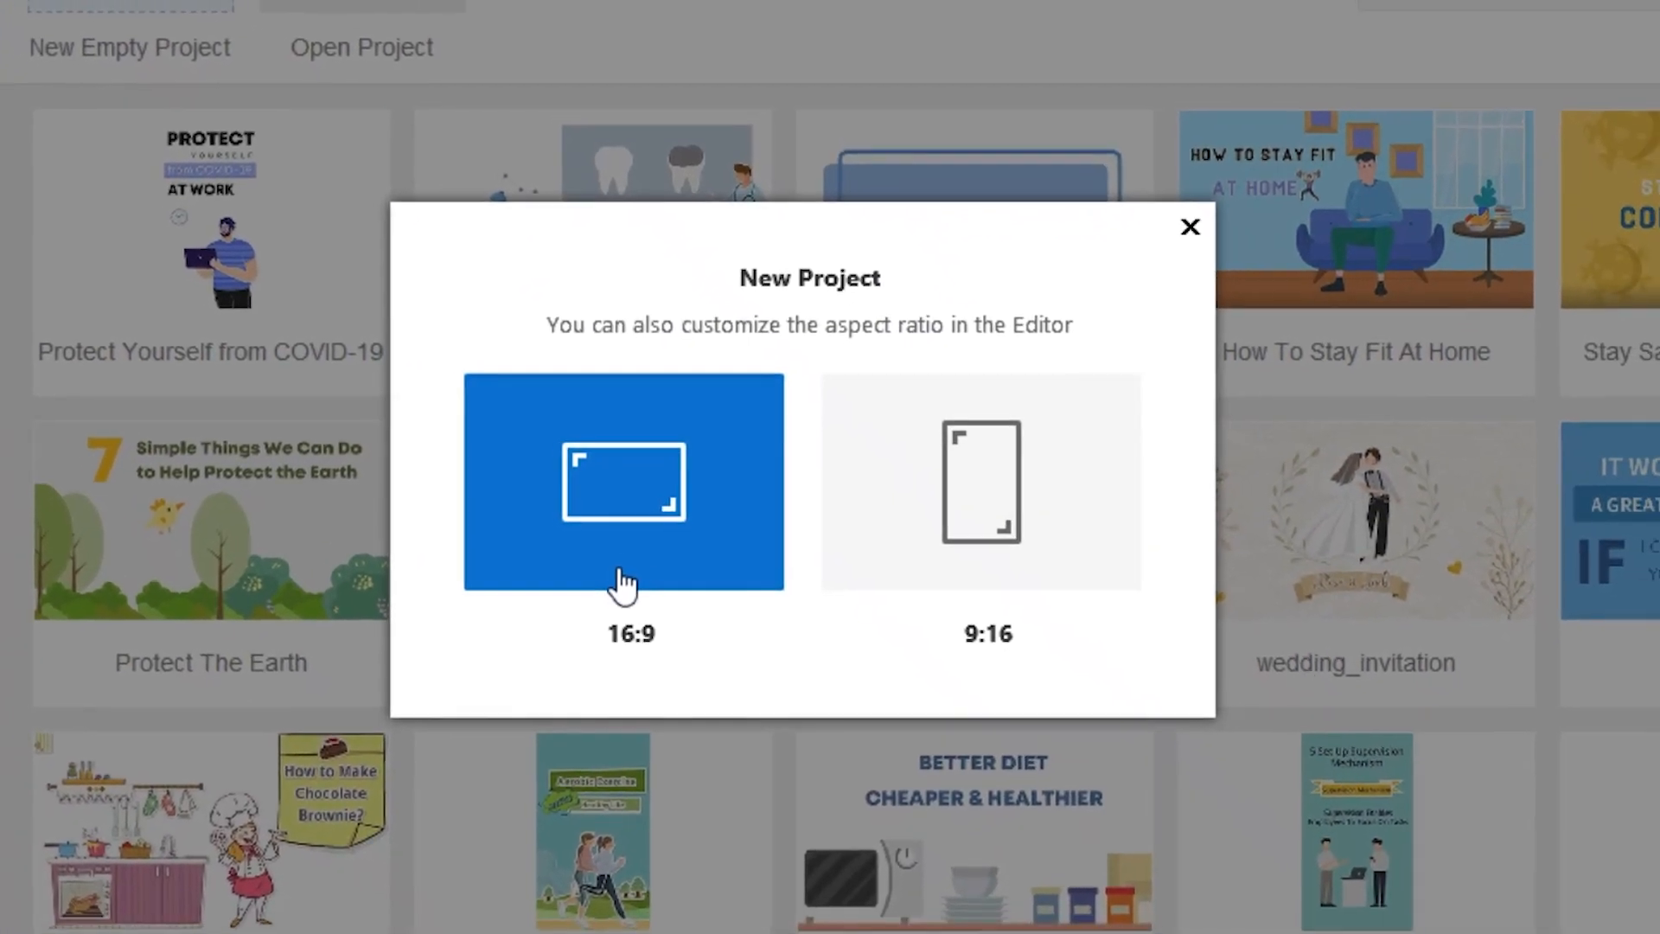
pyautogui.click(622, 586)
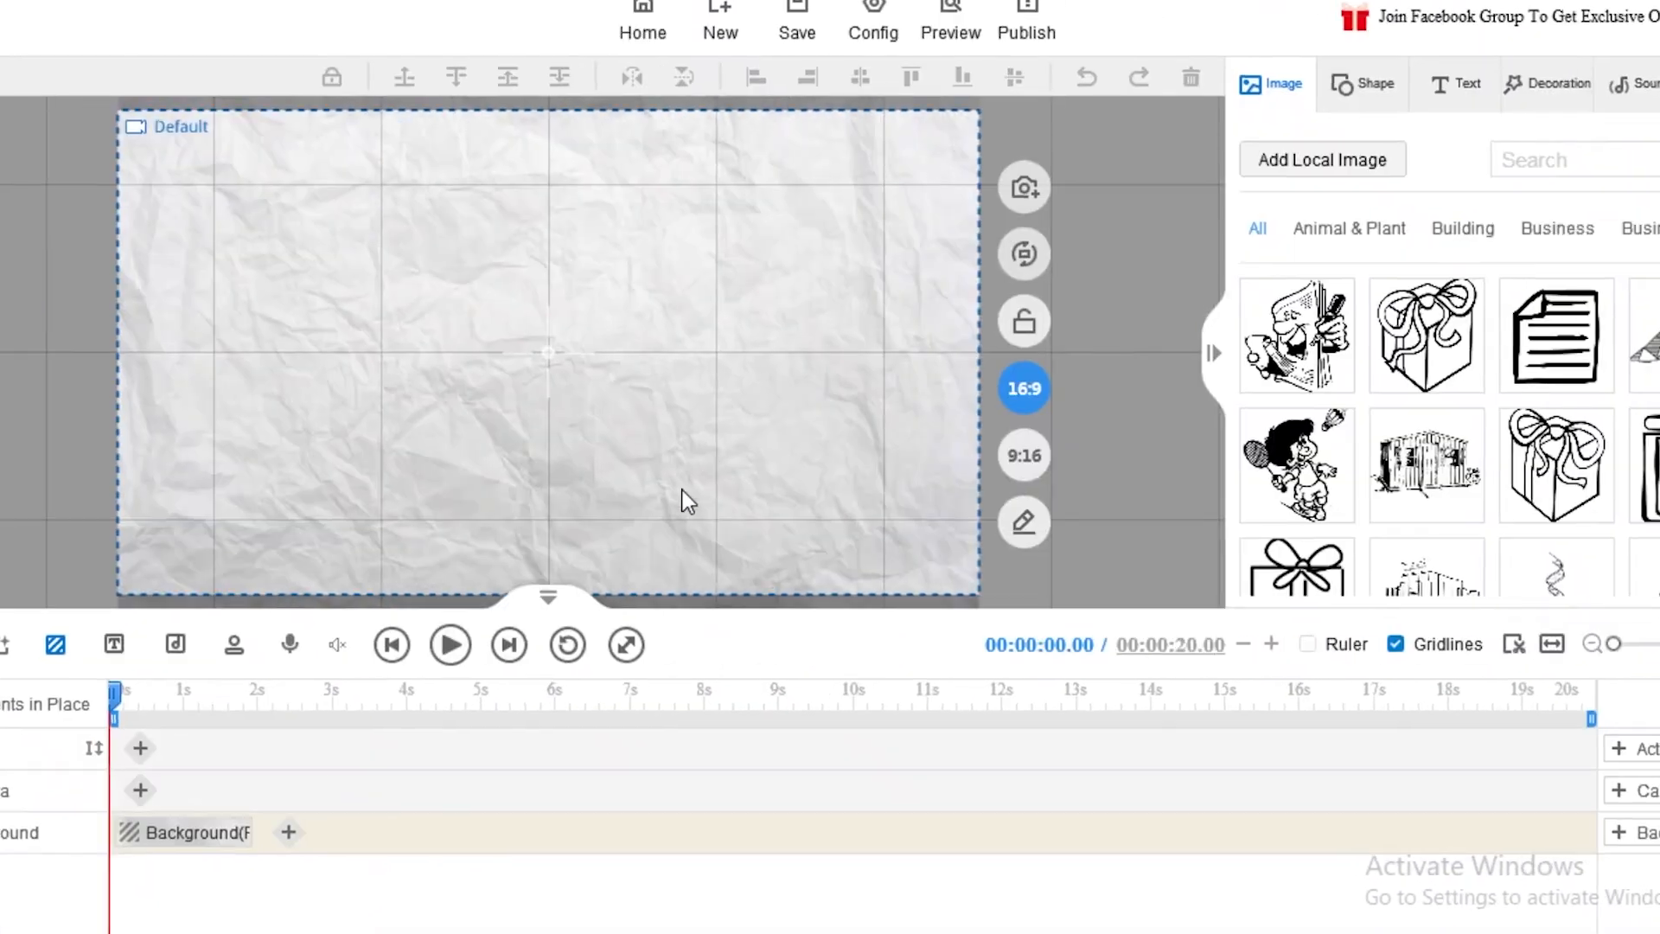
pyautogui.scroll(-5, 742, 355)
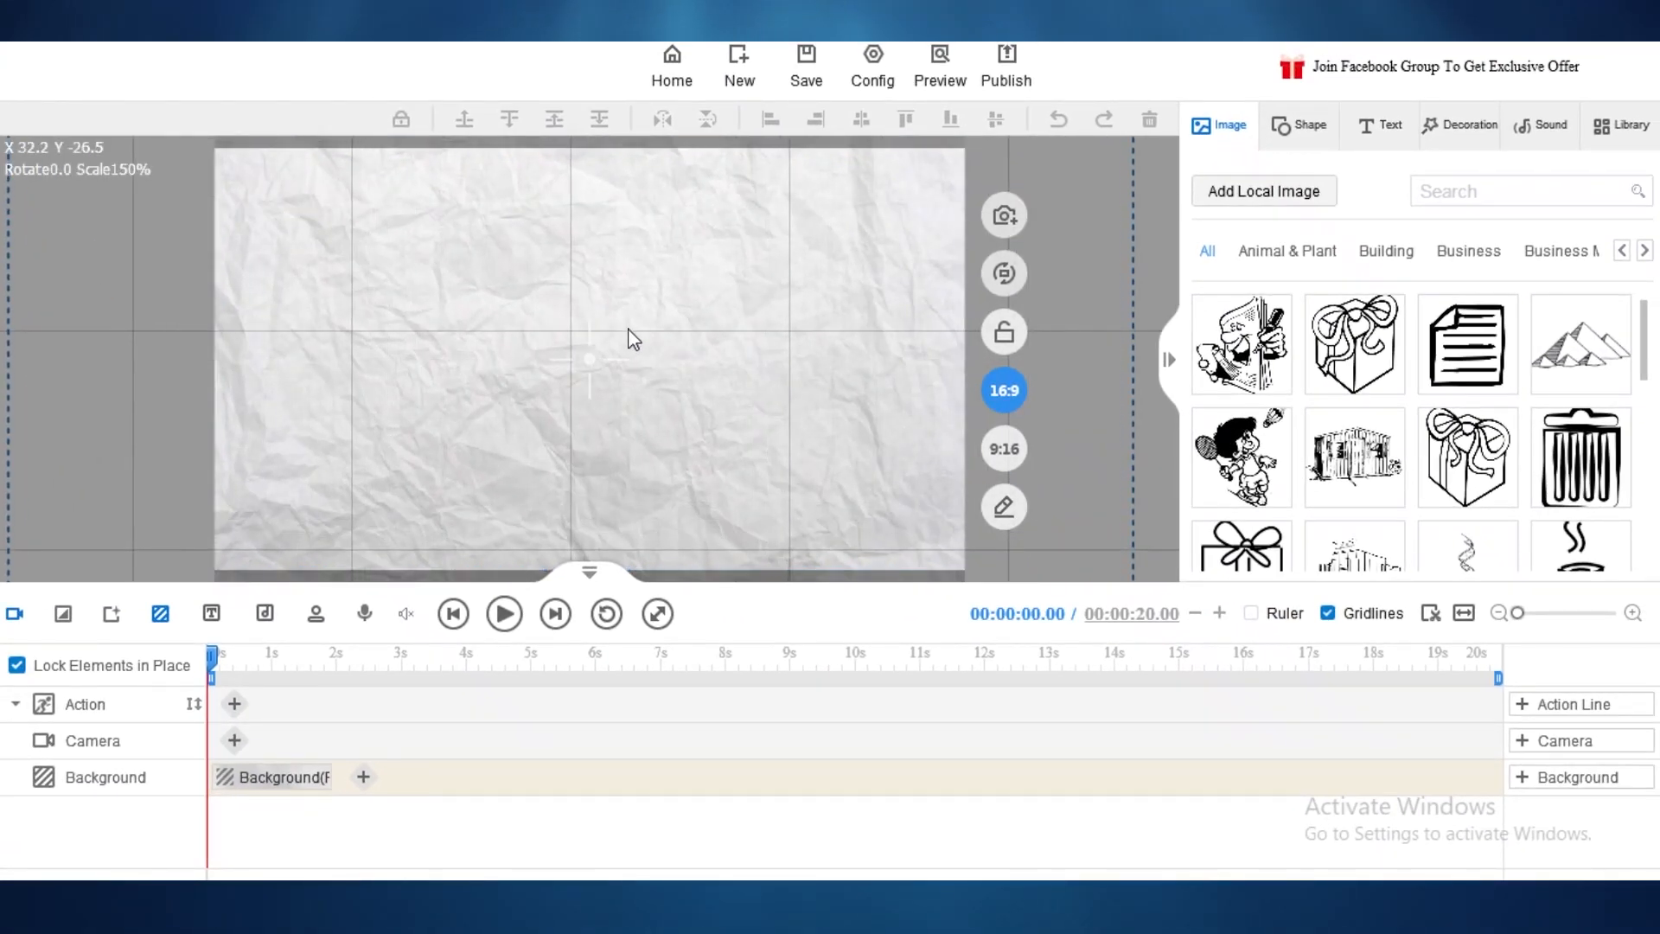
pyautogui.scroll(8, 621, 366)
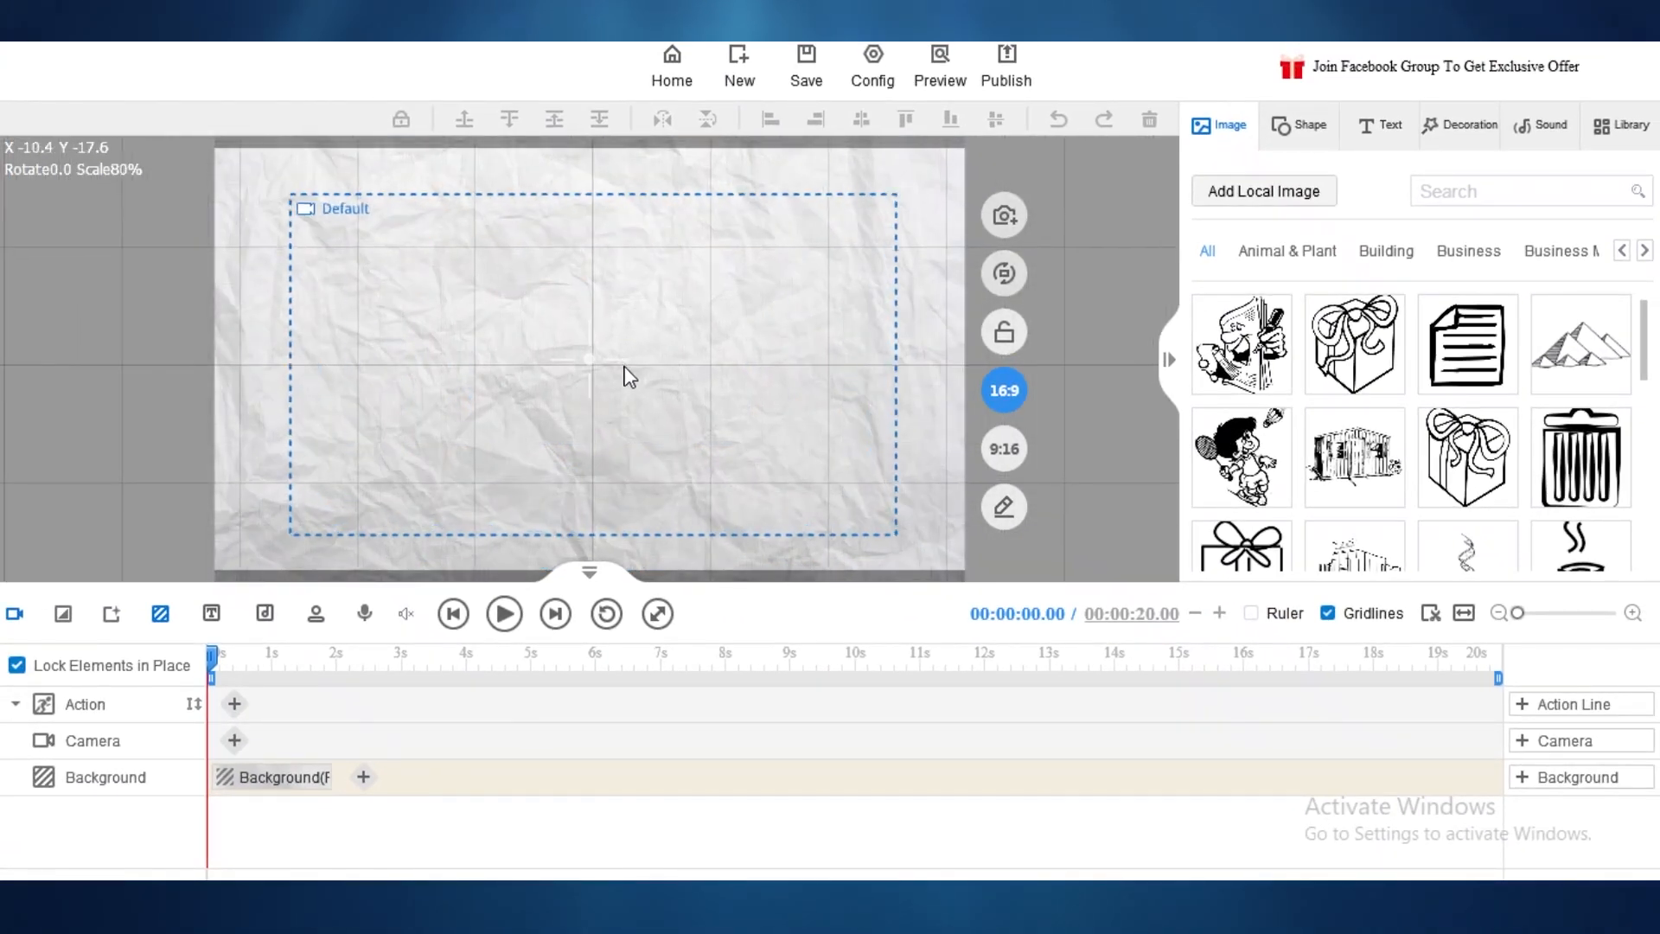
pyautogui.scroll(-3, 627, 375)
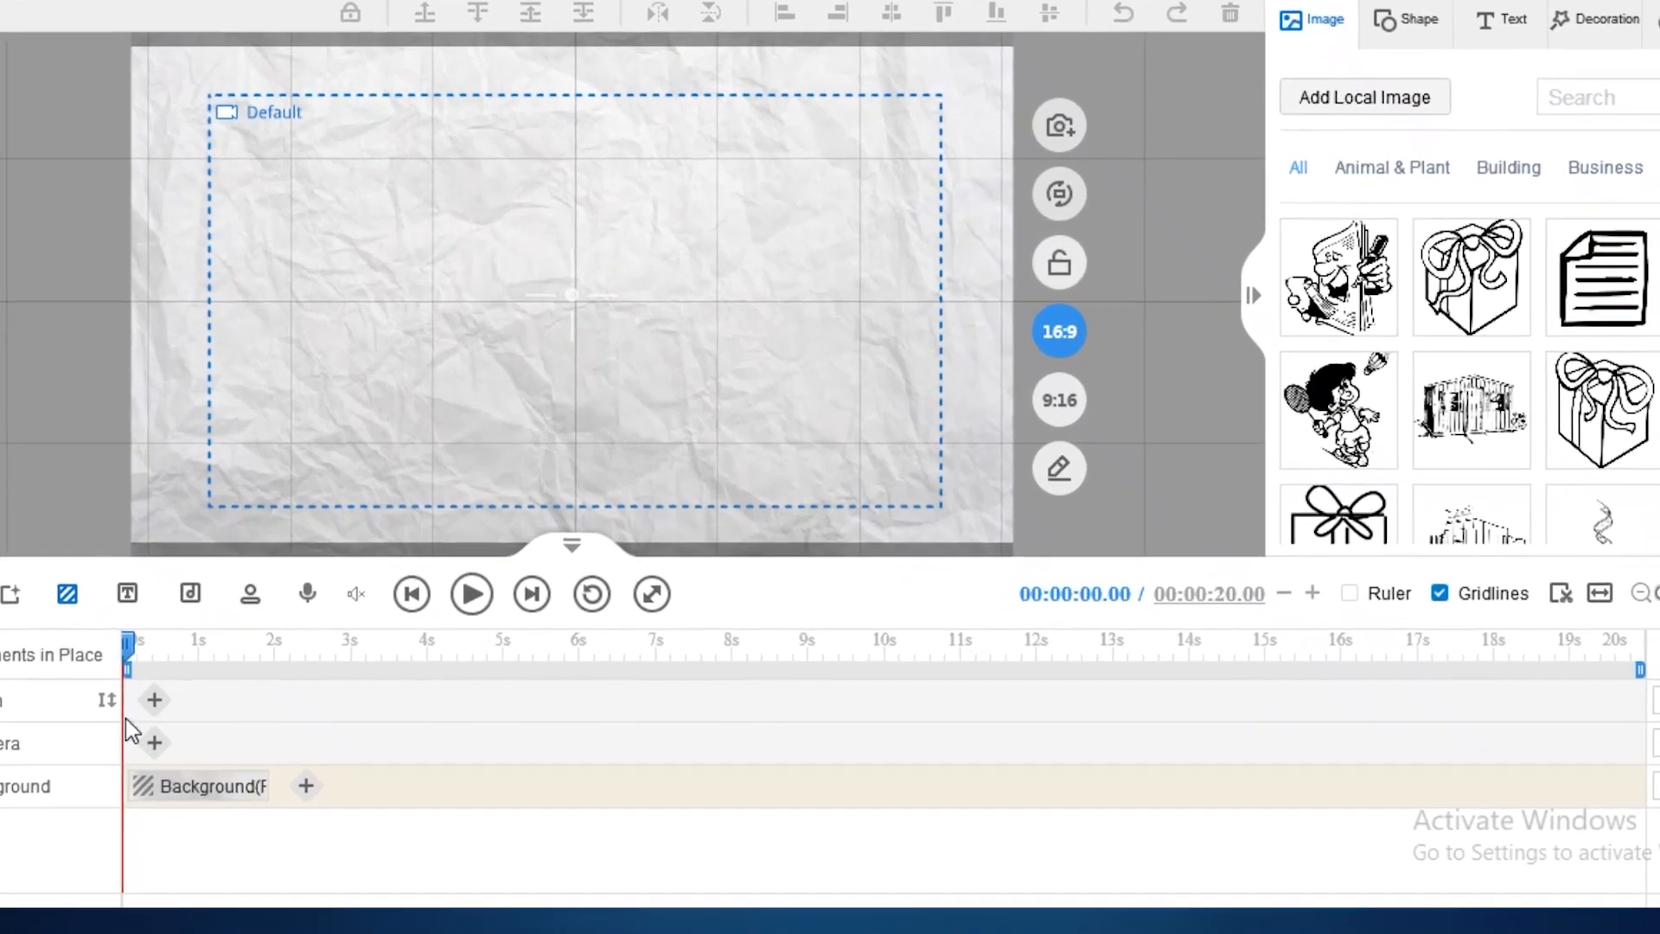
# Step: Scrub the timeline playhead back to the start and adjust the canvas view
pyautogui.moveTo(181, 650); pyautogui.dragTo(225, 661)
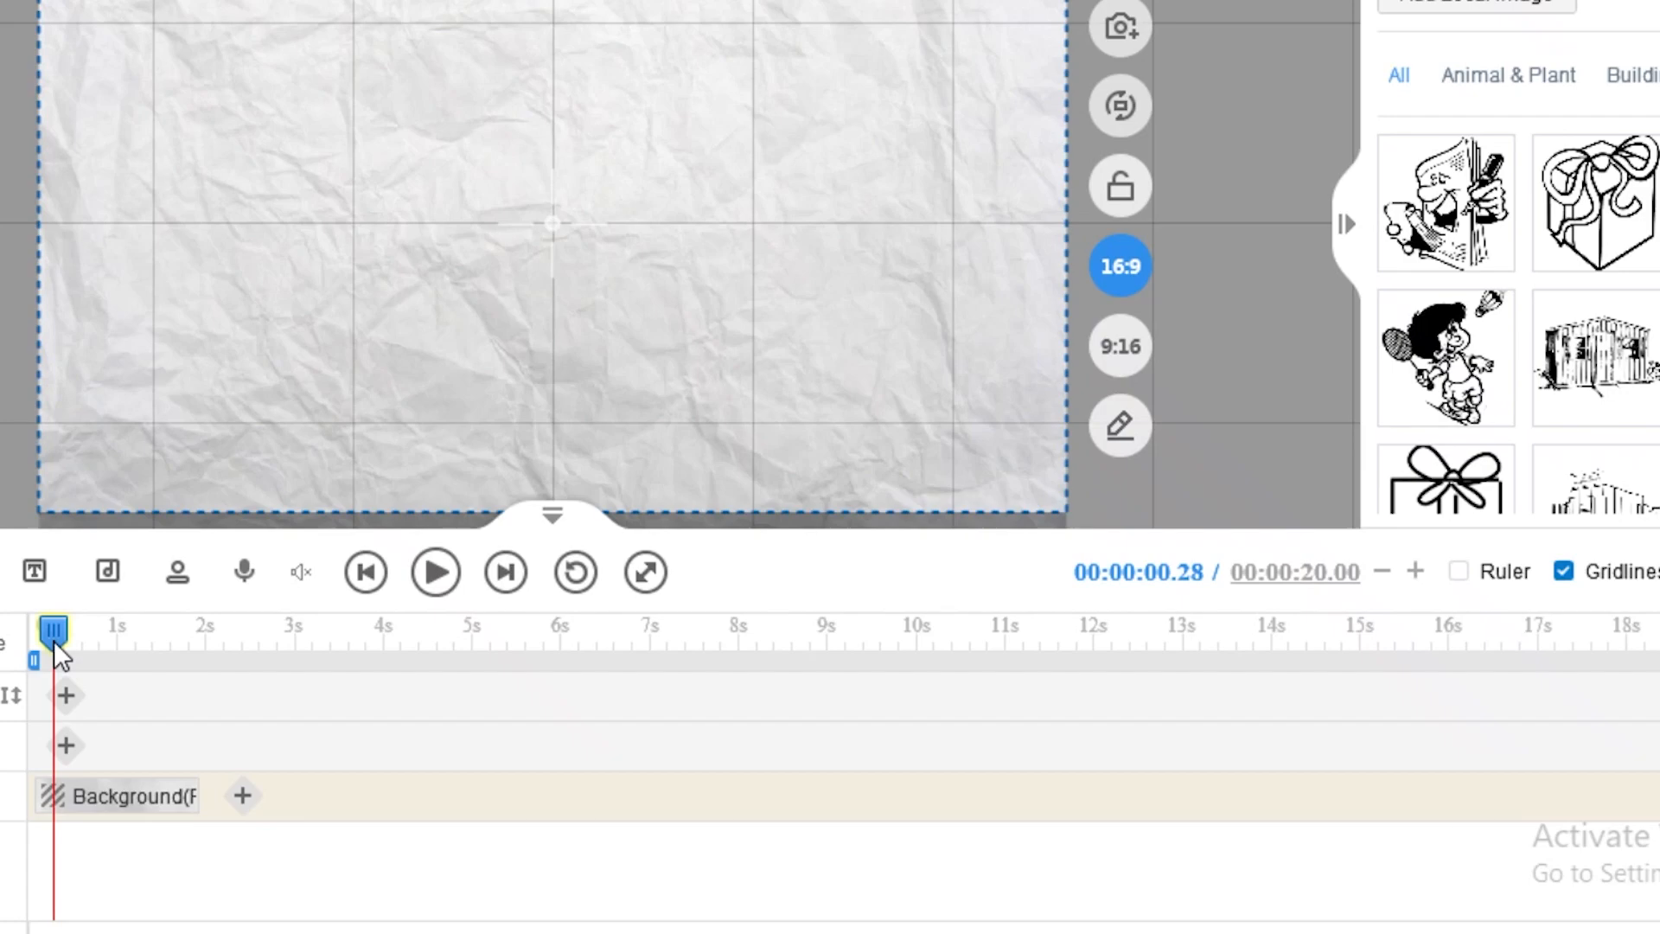
pyautogui.moveTo(54, 640)
pyautogui.mouseDown()
pyautogui.moveTo(207, 655)
pyautogui.moveTo(35, 650)
pyautogui.mouseUp()
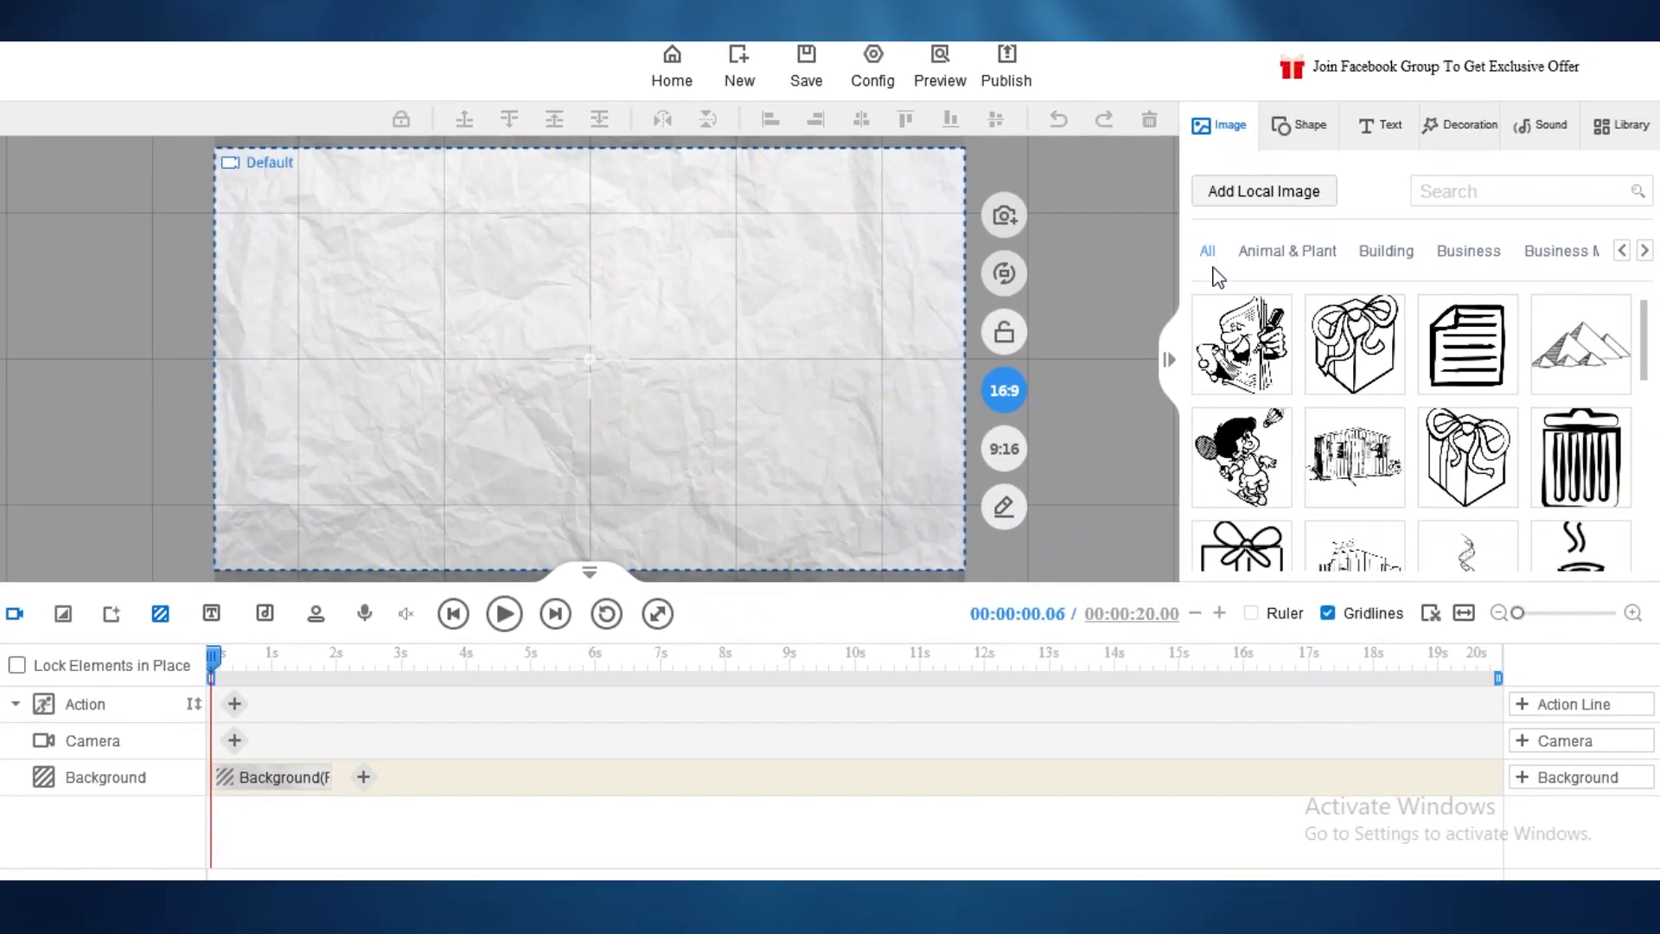
pyautogui.moveTo(474, 397)
pyautogui.mouseDown()
pyautogui.moveTo(500, 397)
pyautogui.moveTo(484, 415)
pyautogui.moveTo(475, 398)
pyautogui.mouseUp()
pyautogui.scroll(-2, 474, 415)
pyautogui.scroll(2, 475, 415)
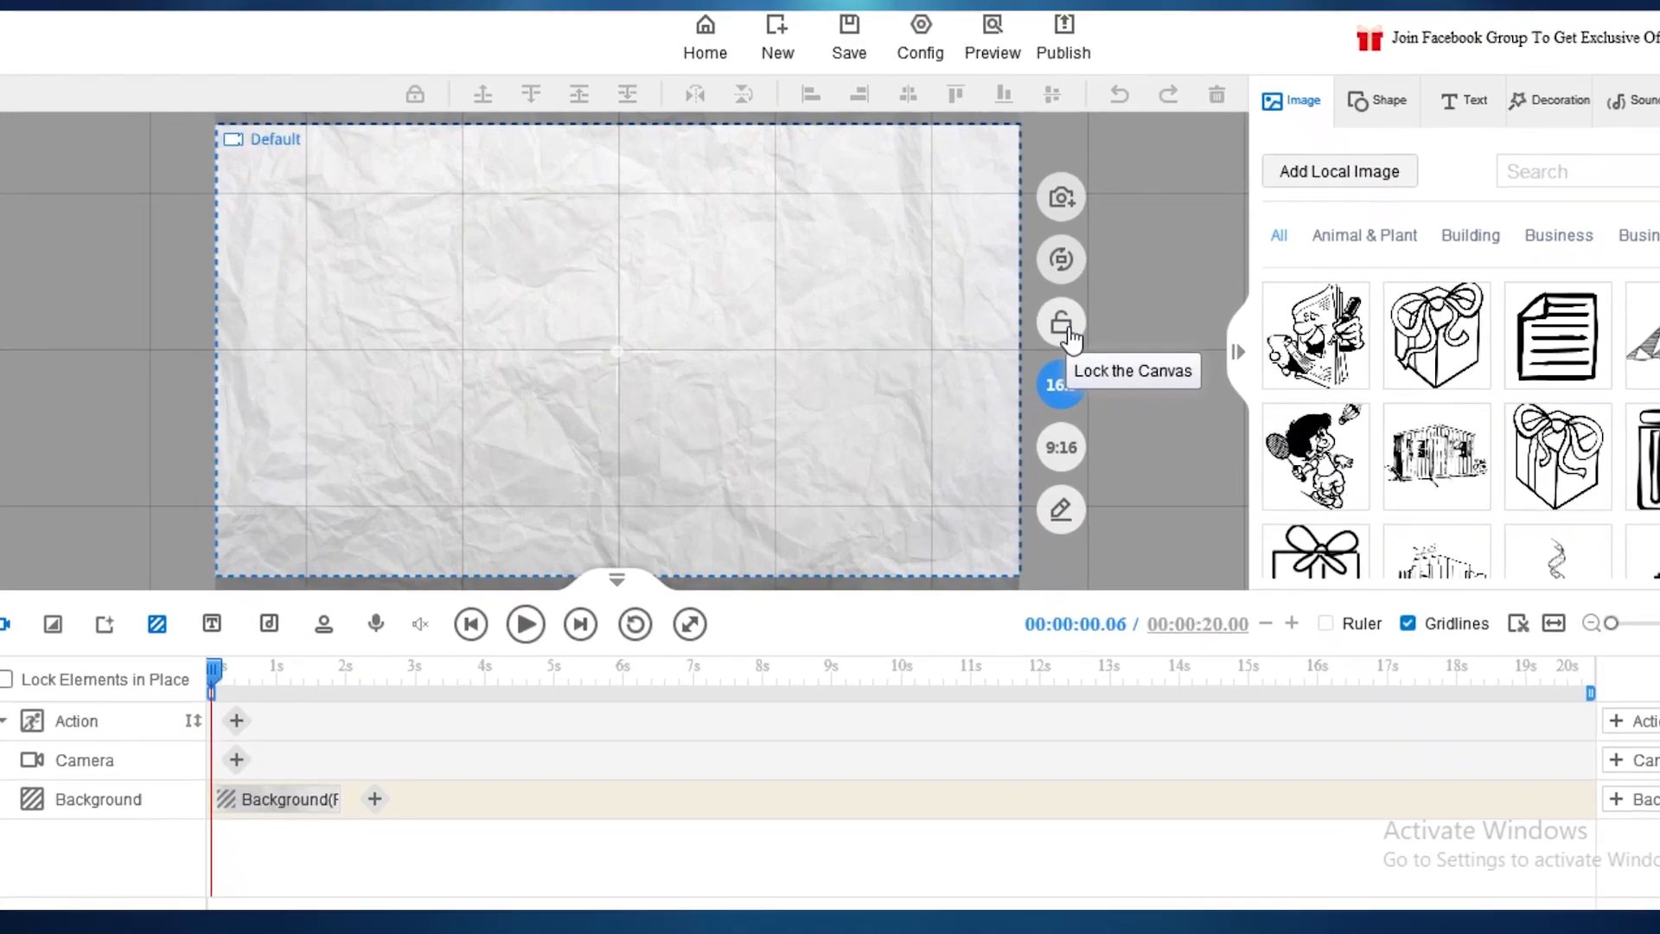
# Step: Lock the canvas, check its 1920 x 1080 size settings, and show Building images
pyautogui.click(1004, 335)
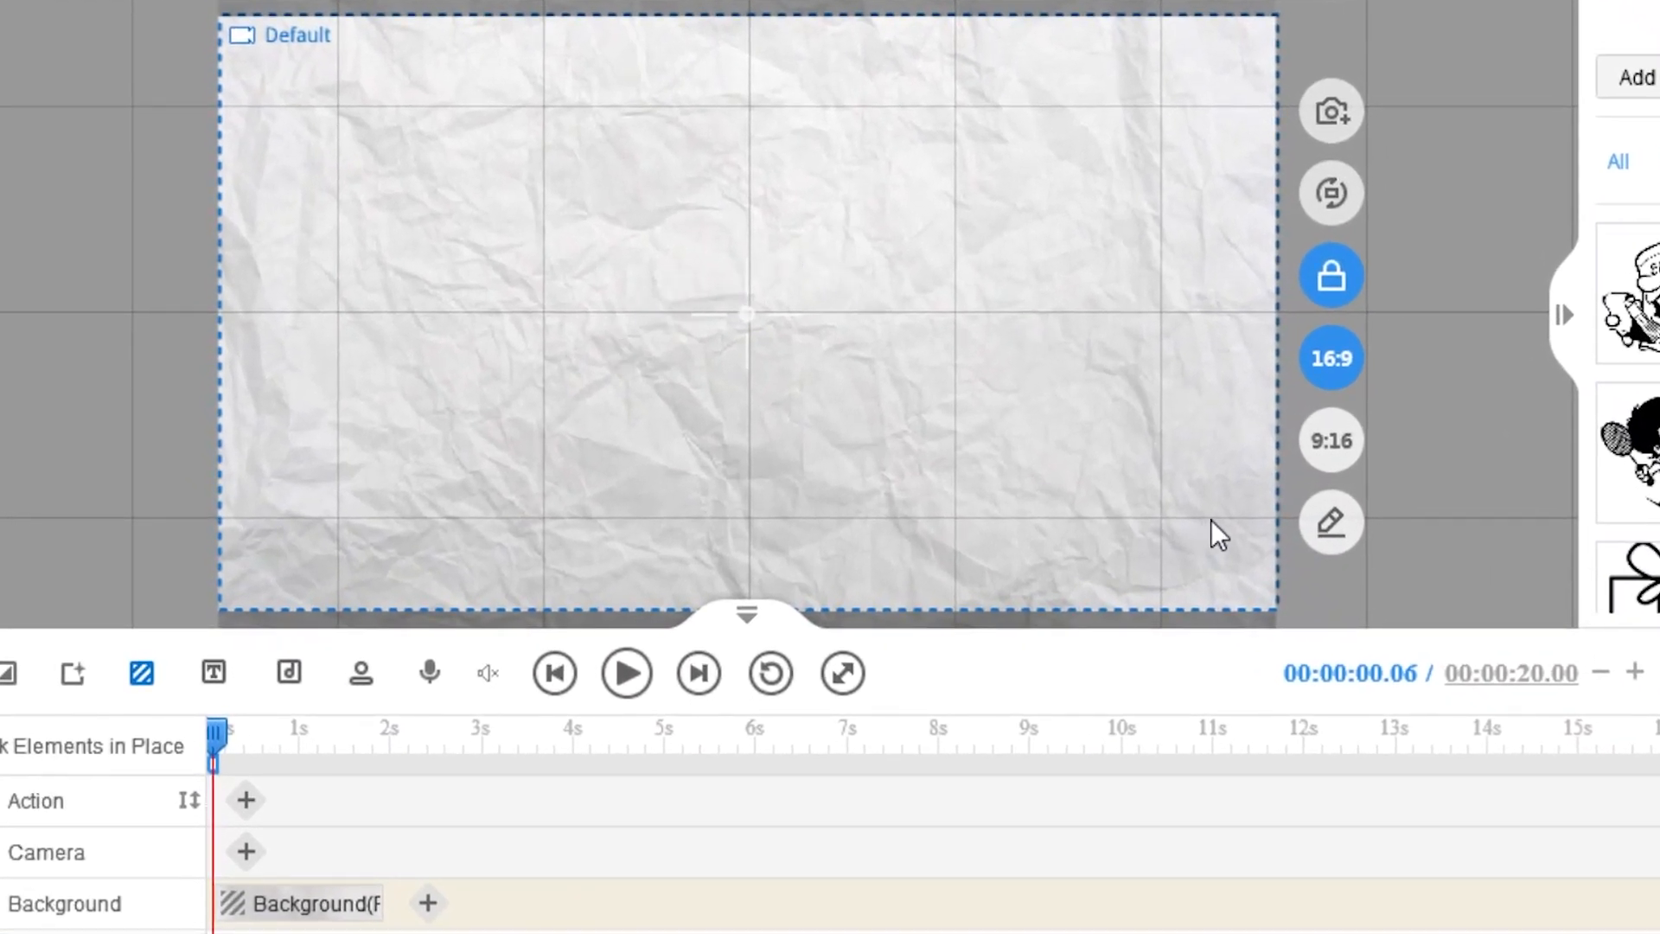
pyautogui.click(1331, 531)
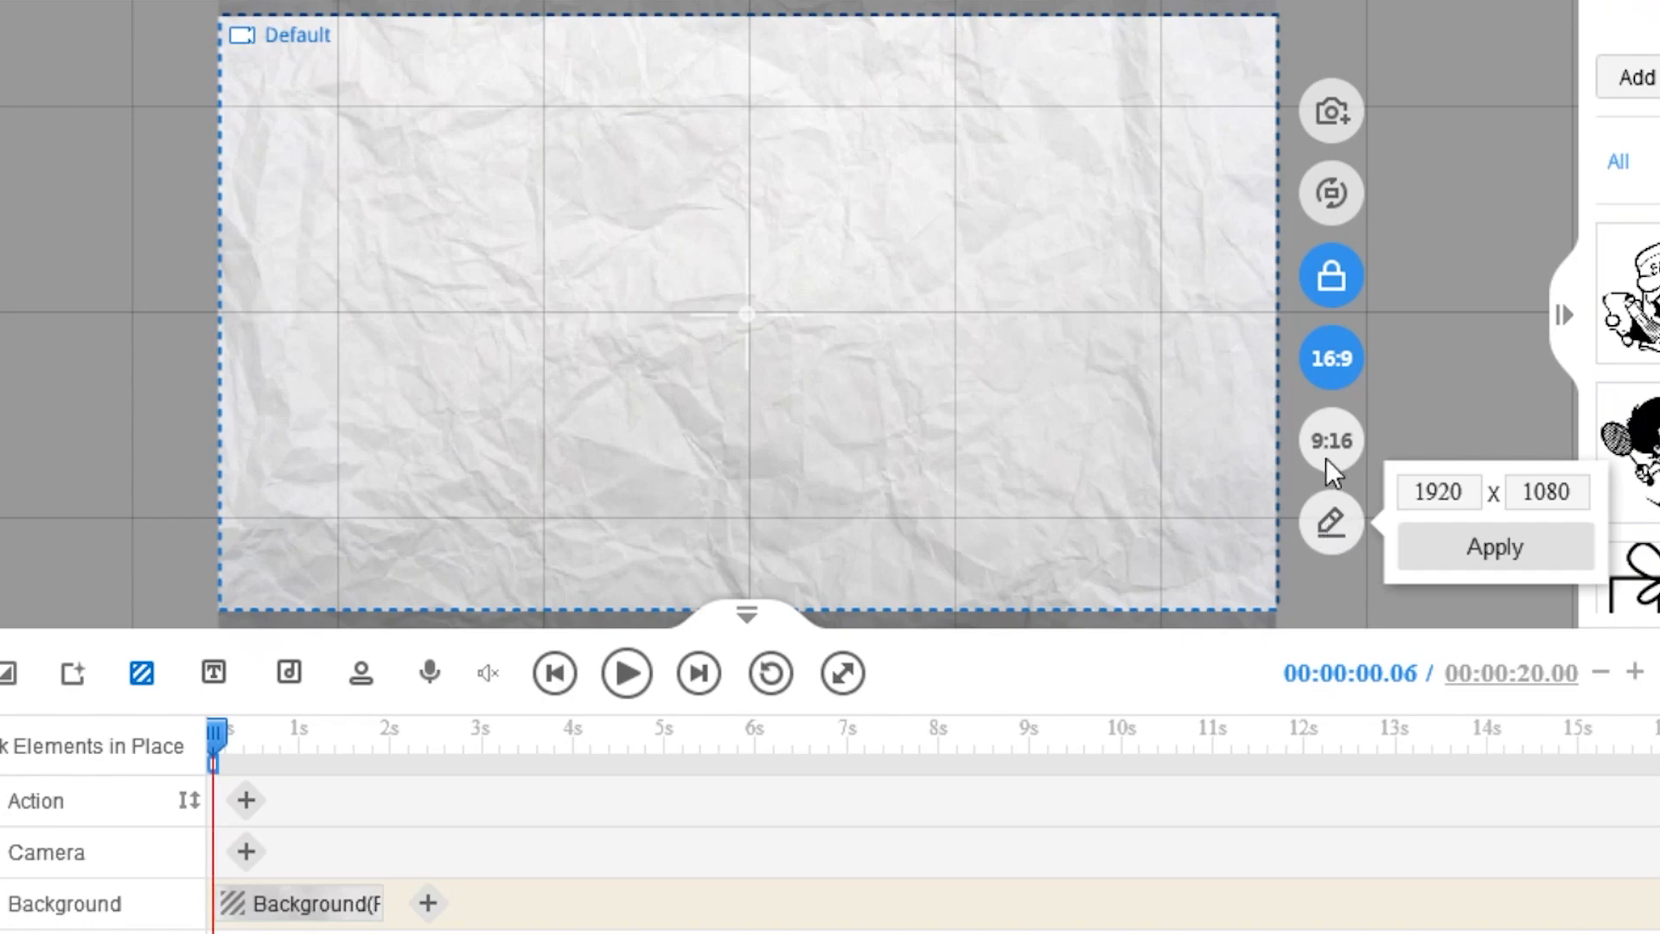
pyautogui.click(1338, 519)
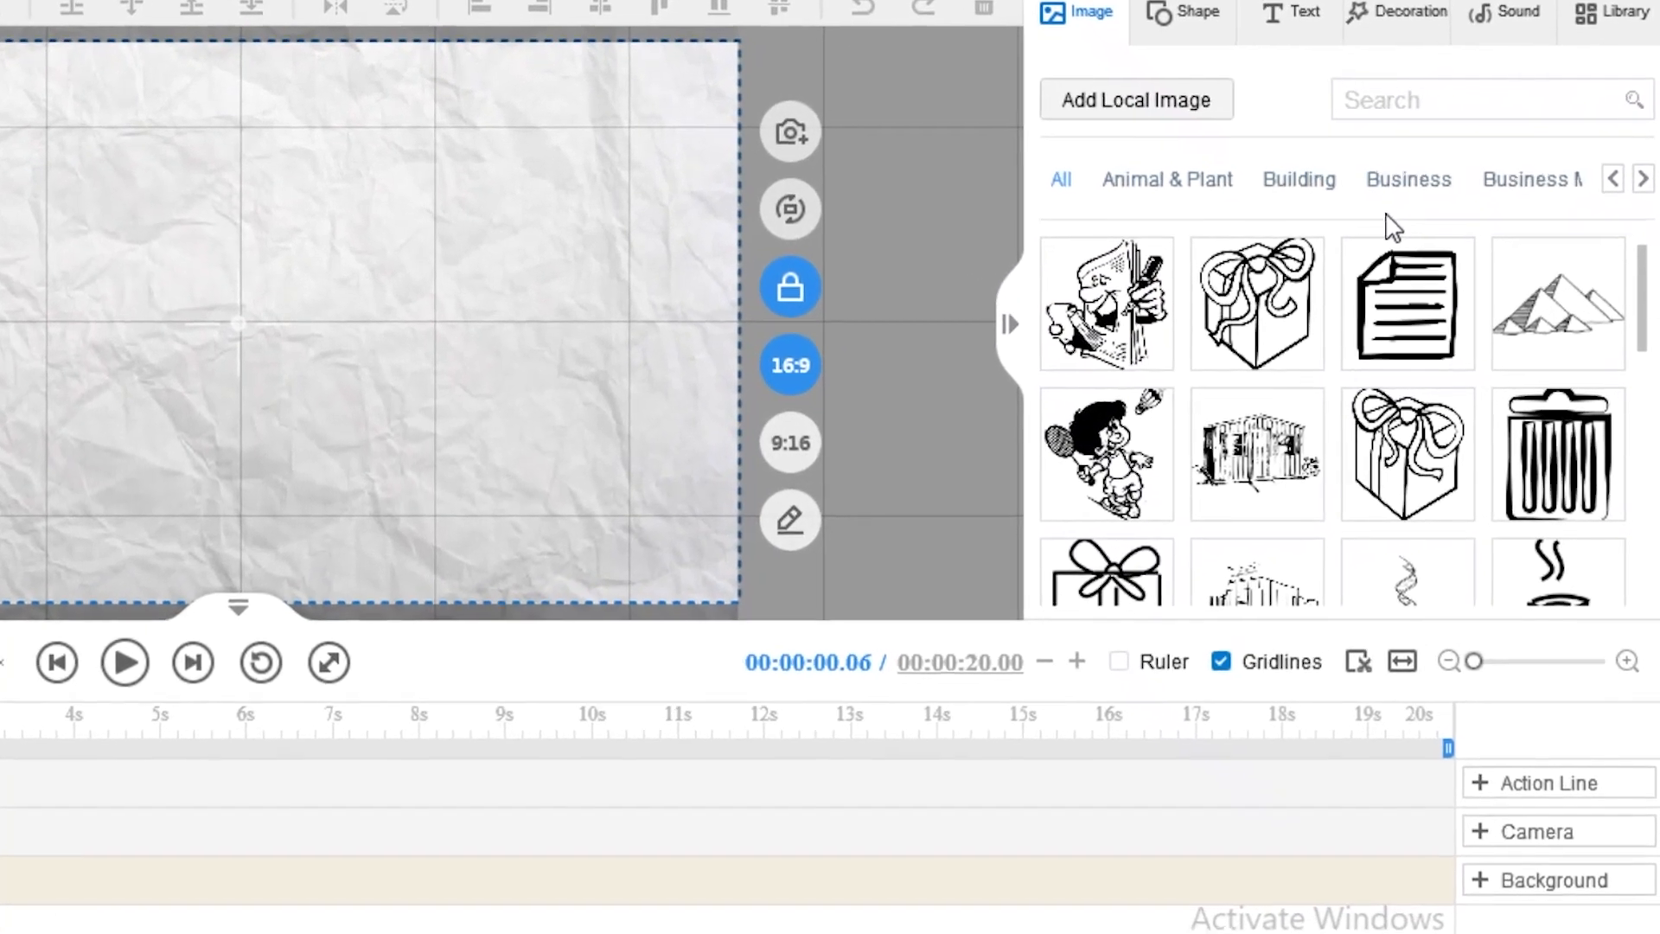
pyautogui.click(1301, 183)
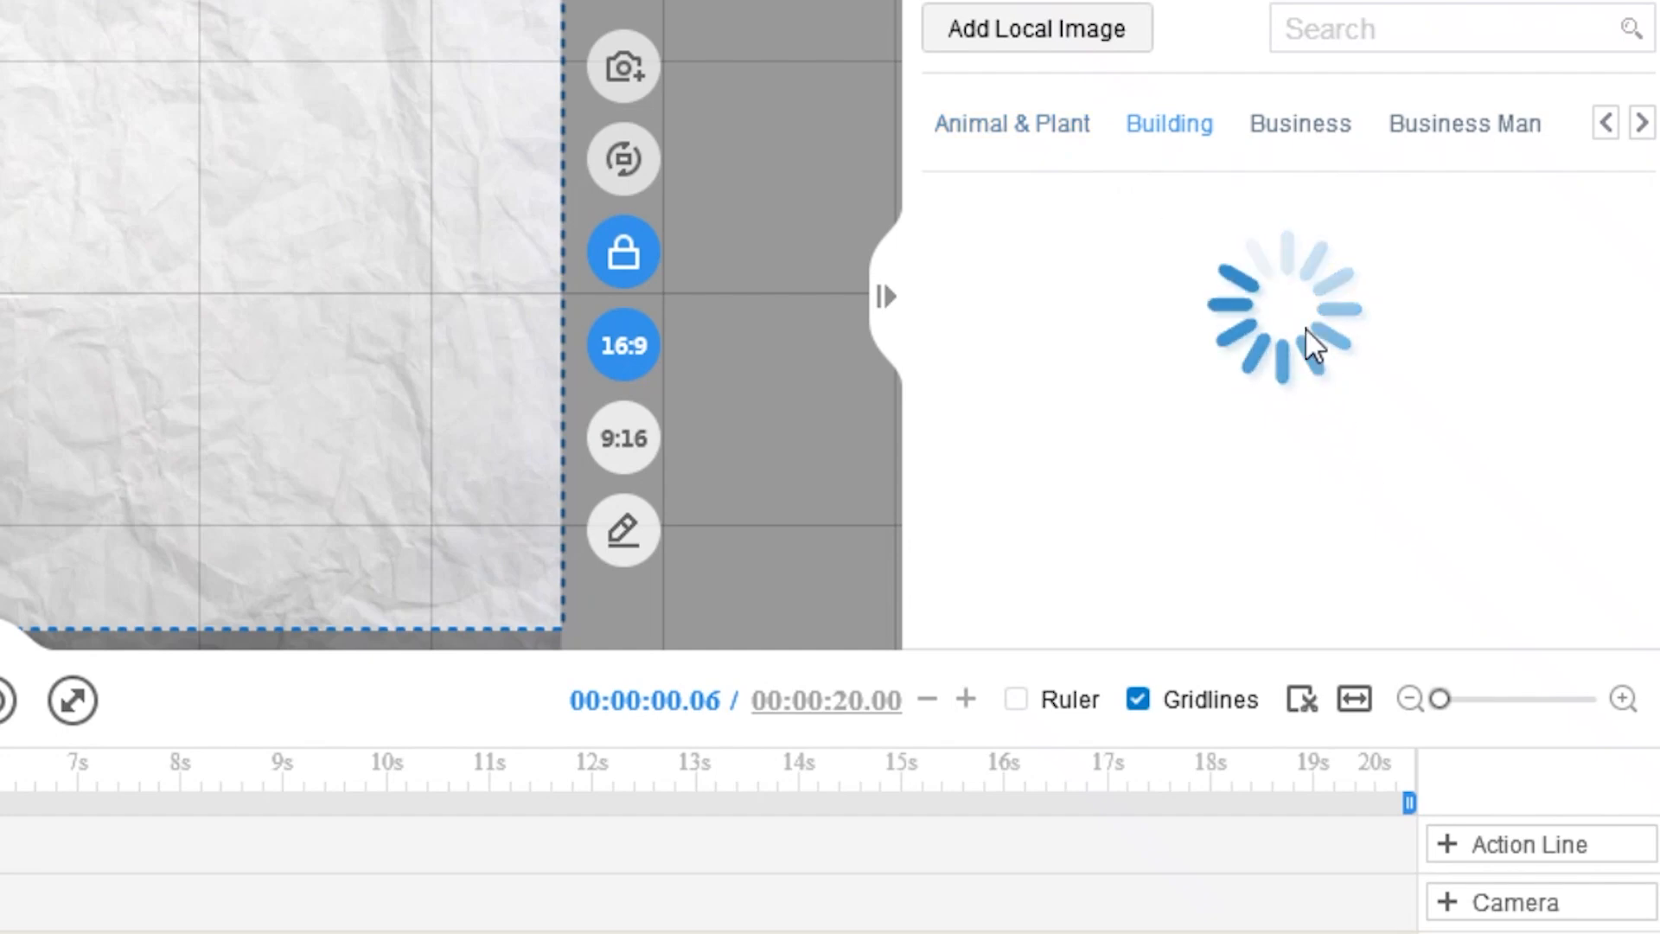
# Step: Pick the house drawing from Building images and choose to create a new account
pyautogui.scroll(-1, 1409, 381)
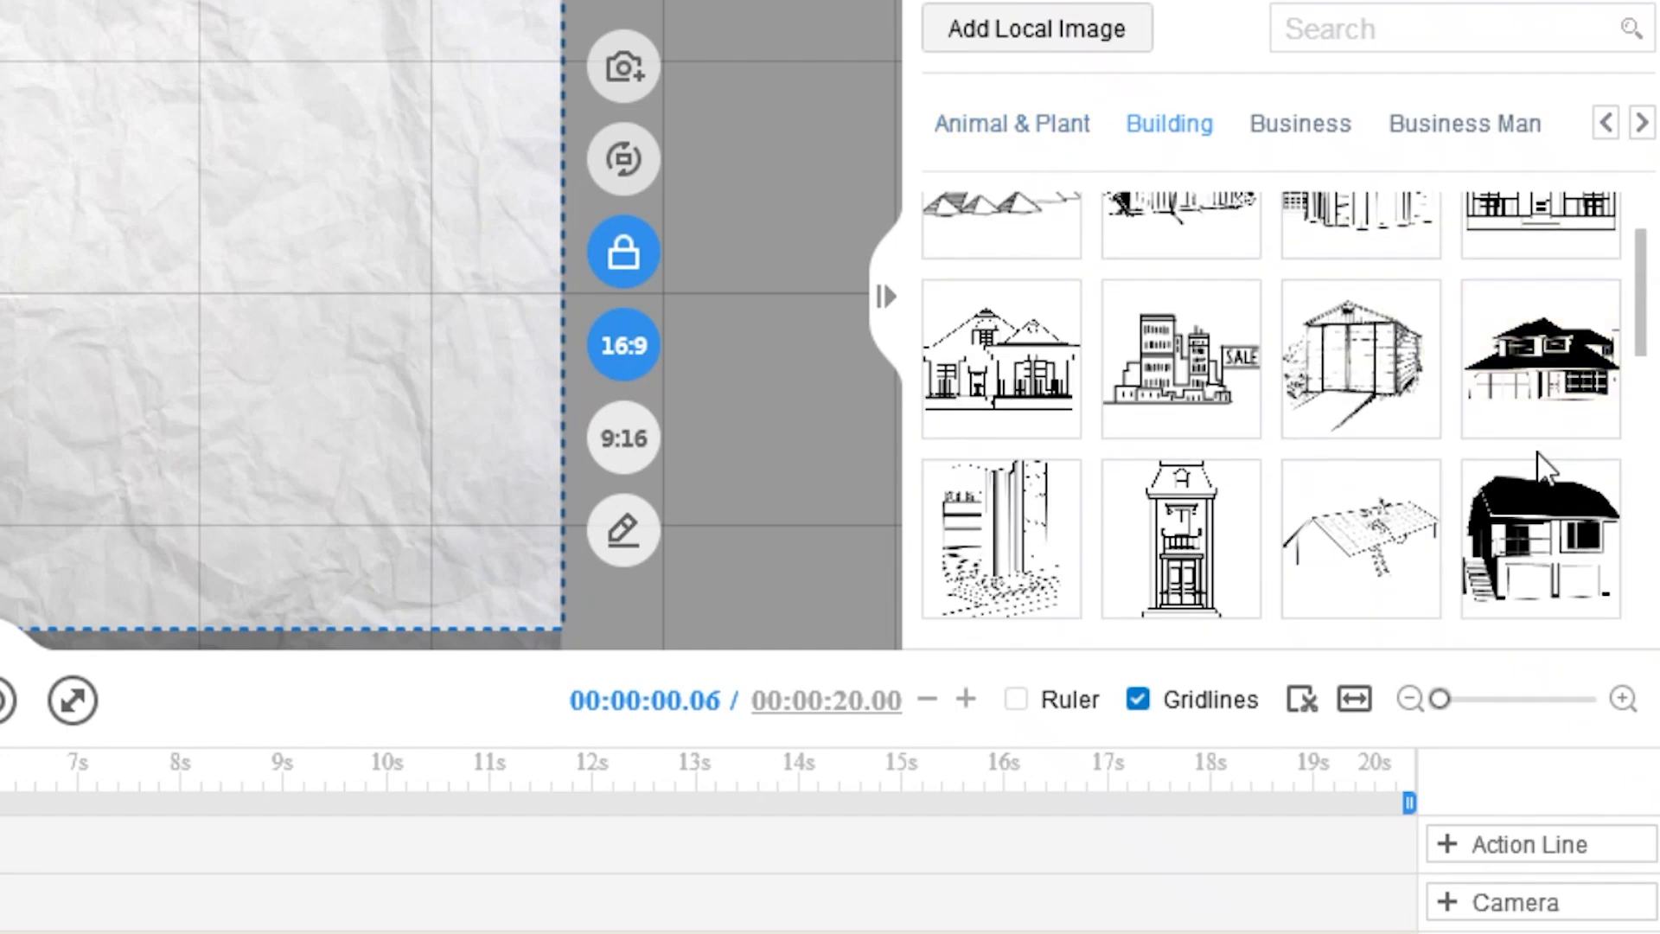
pyautogui.click(1081, 402)
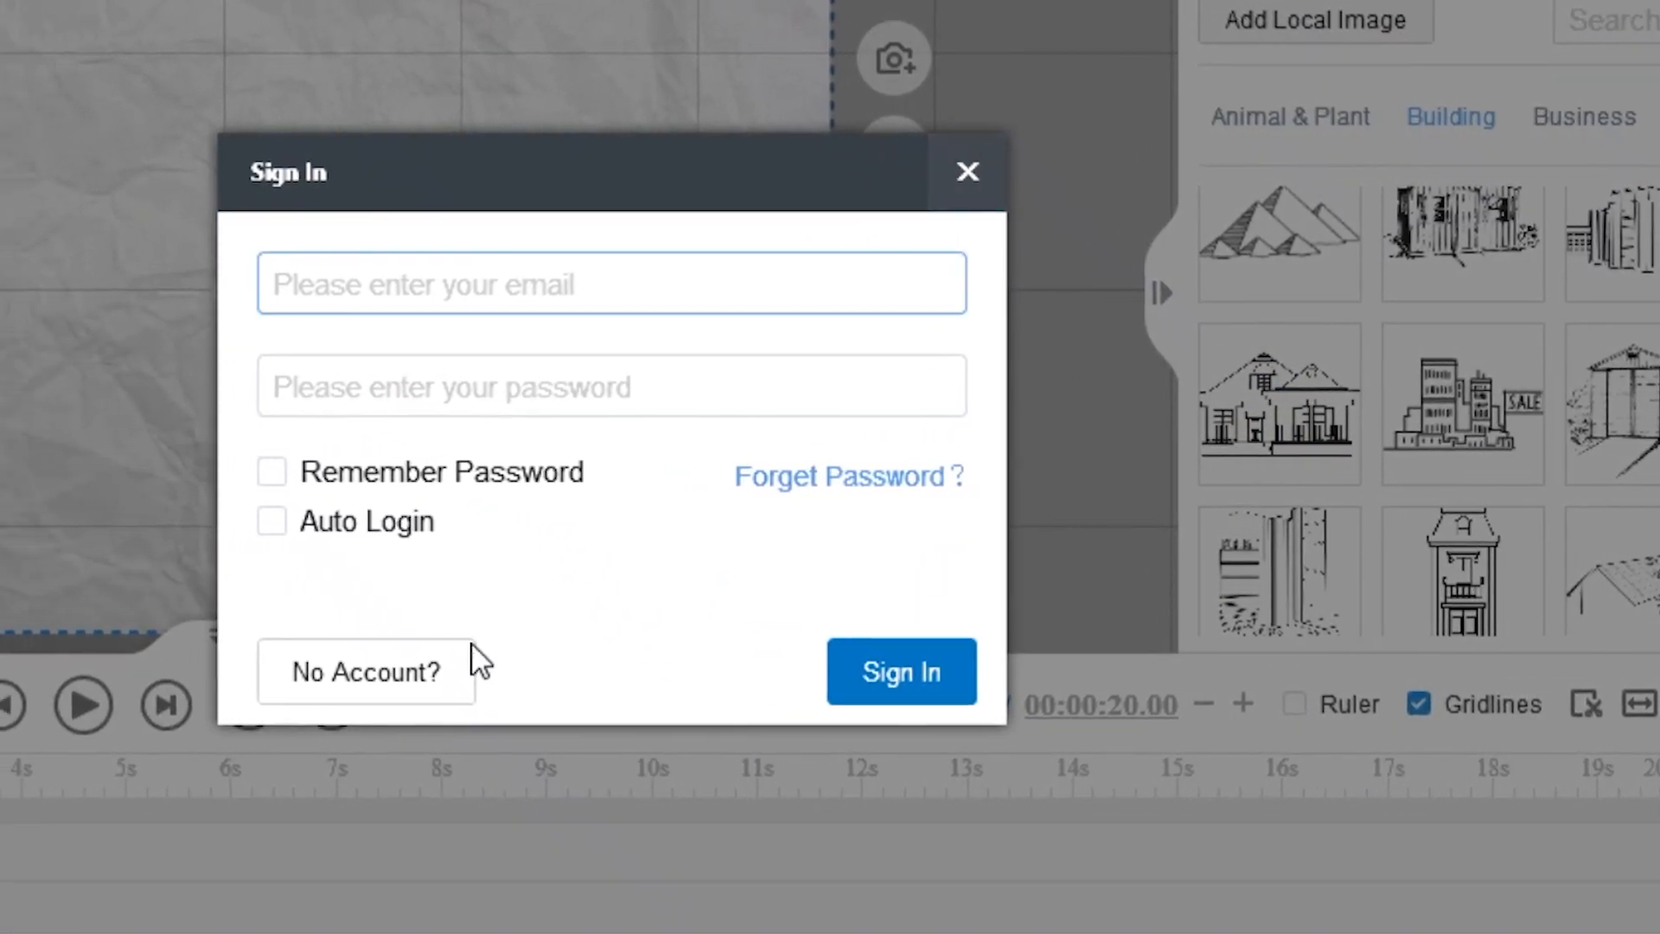
pyautogui.click(317, 679)
# Step: Enter the account e-mail and the password twice, then submit the sign-up
pyautogui.click(637, 290)
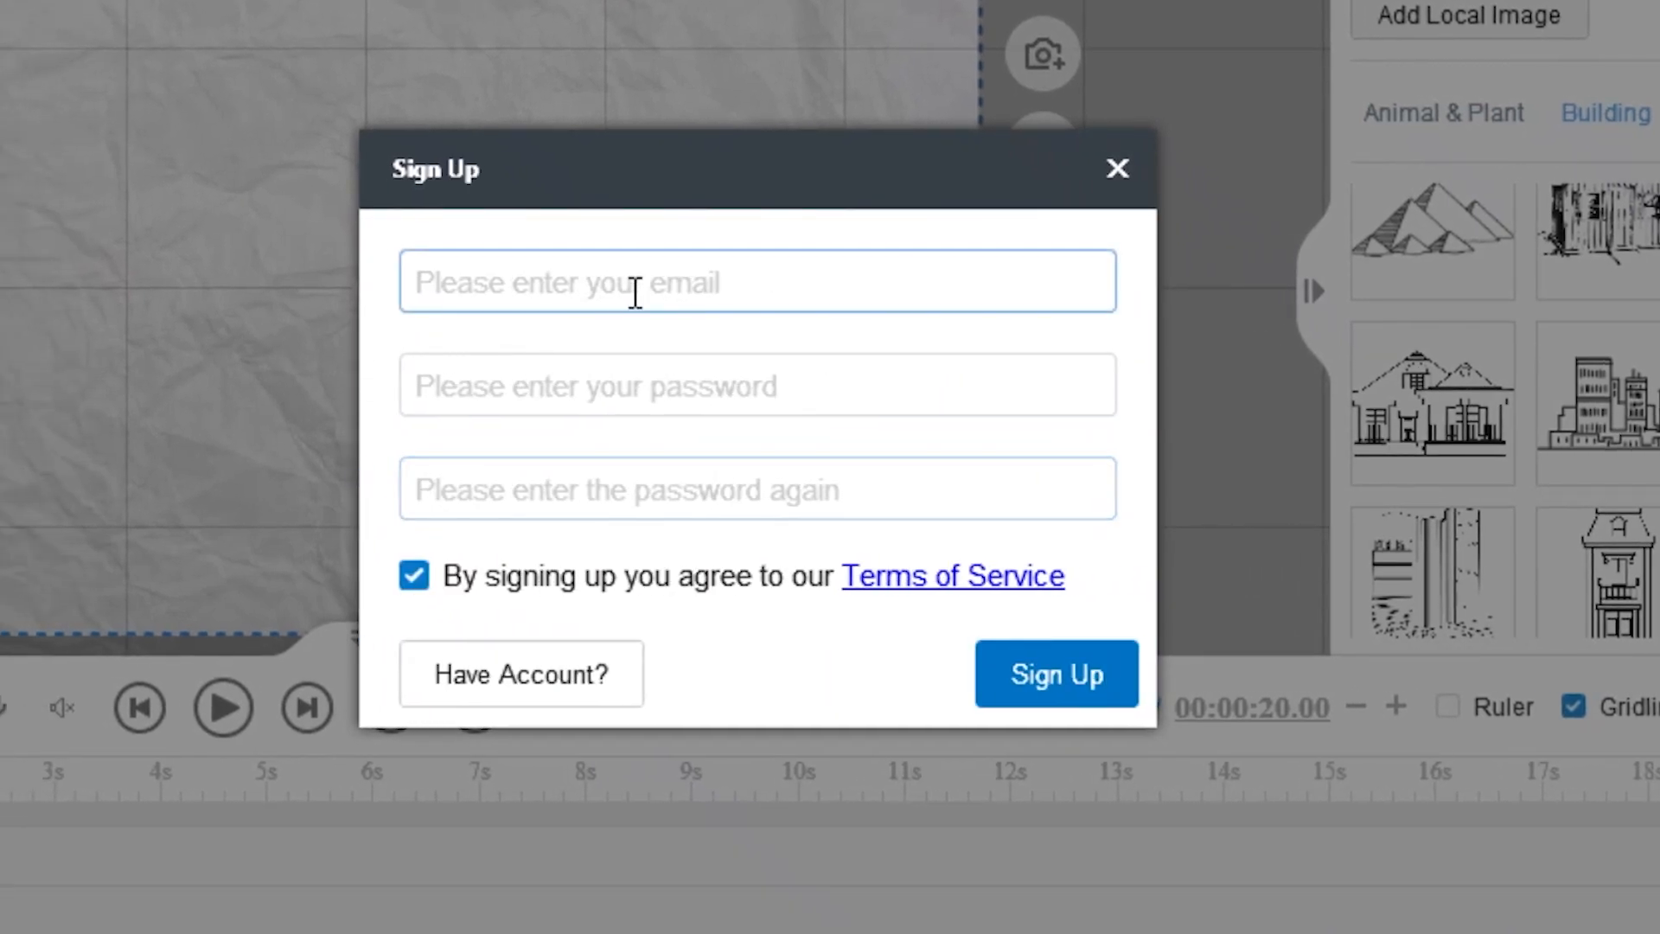
pyautogui.click(695, 391)
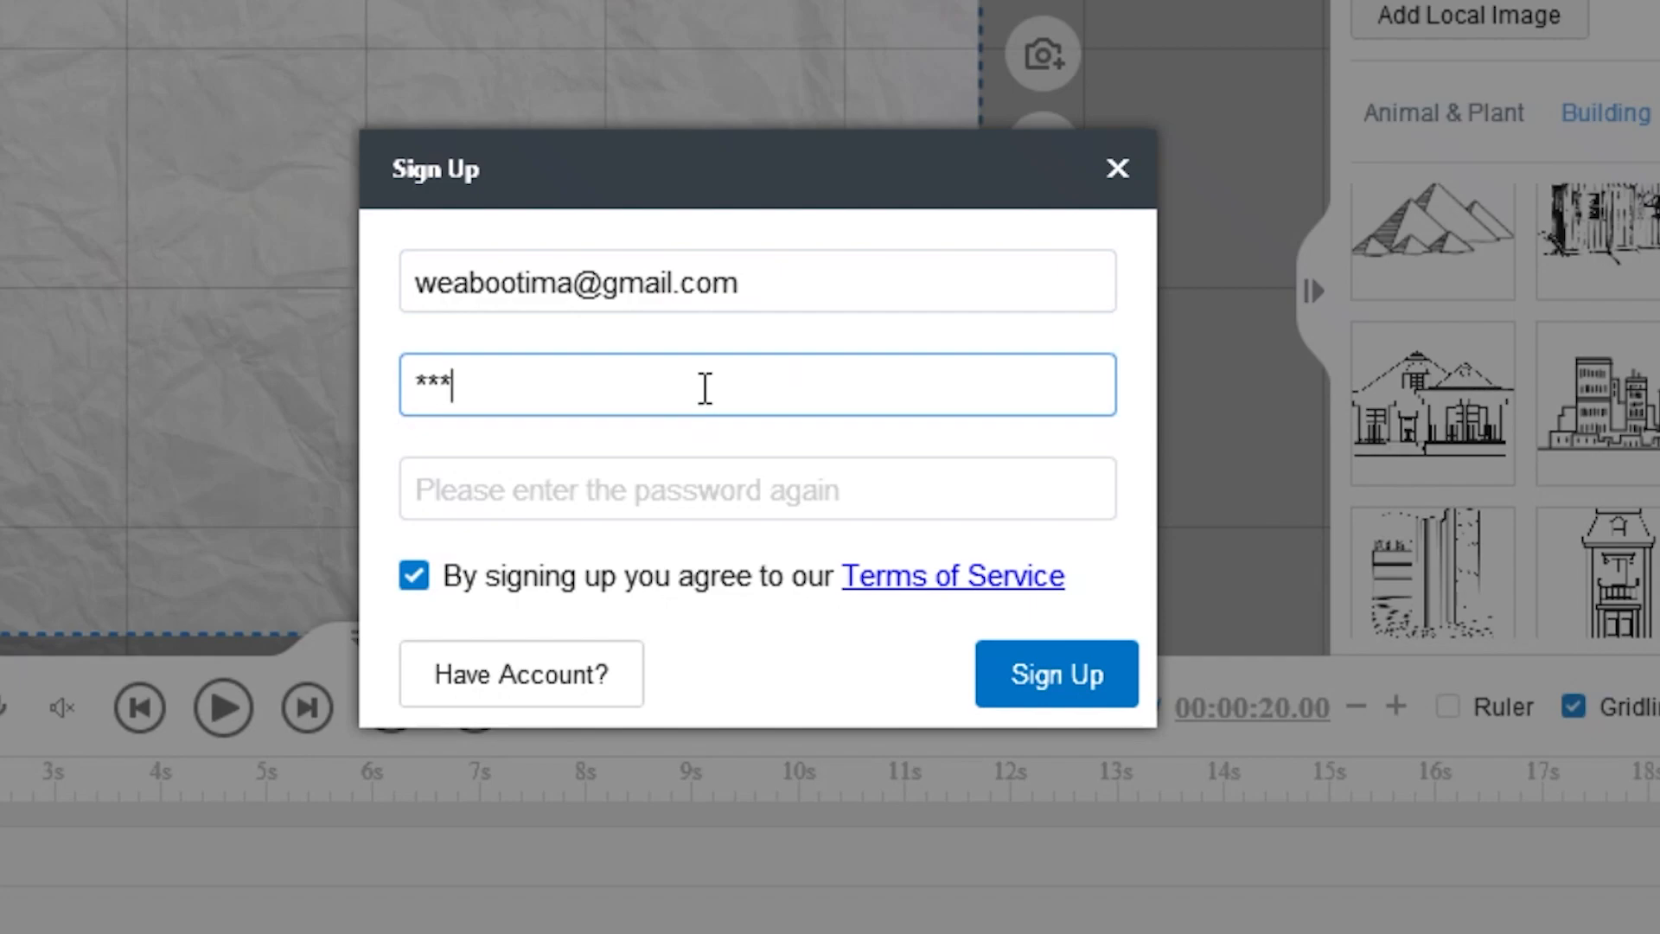
pyautogui.write('****')
pyautogui.write('*****')
pyautogui.click(685, 492)
pyautogui.write('*********')
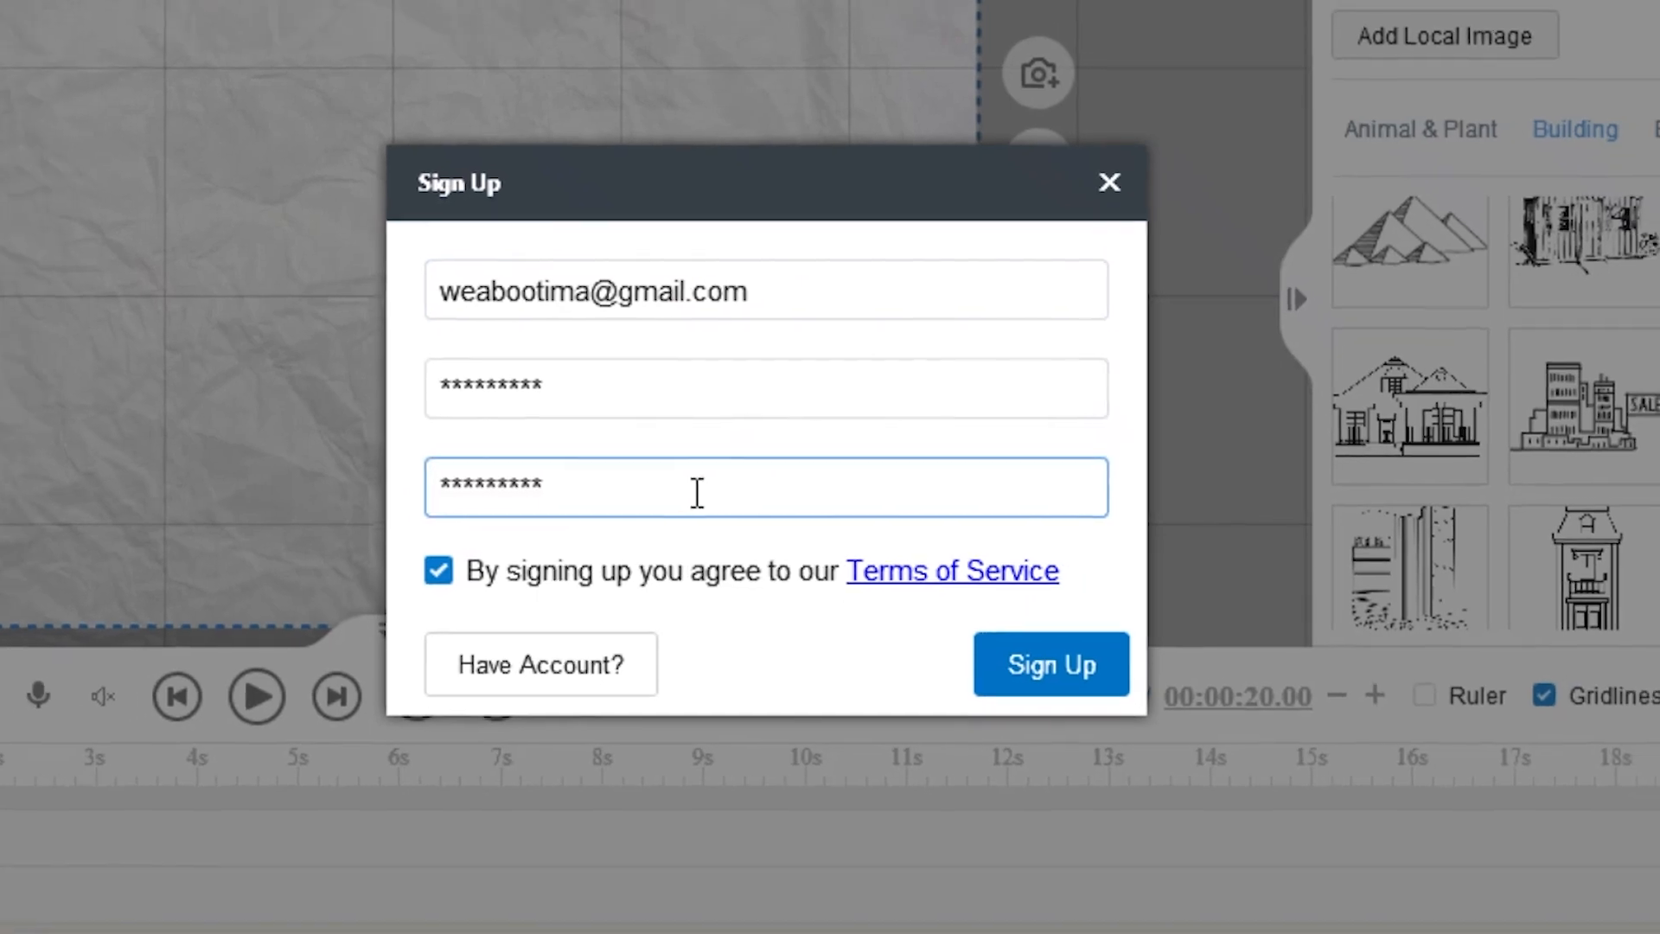
pyautogui.click(1056, 674)
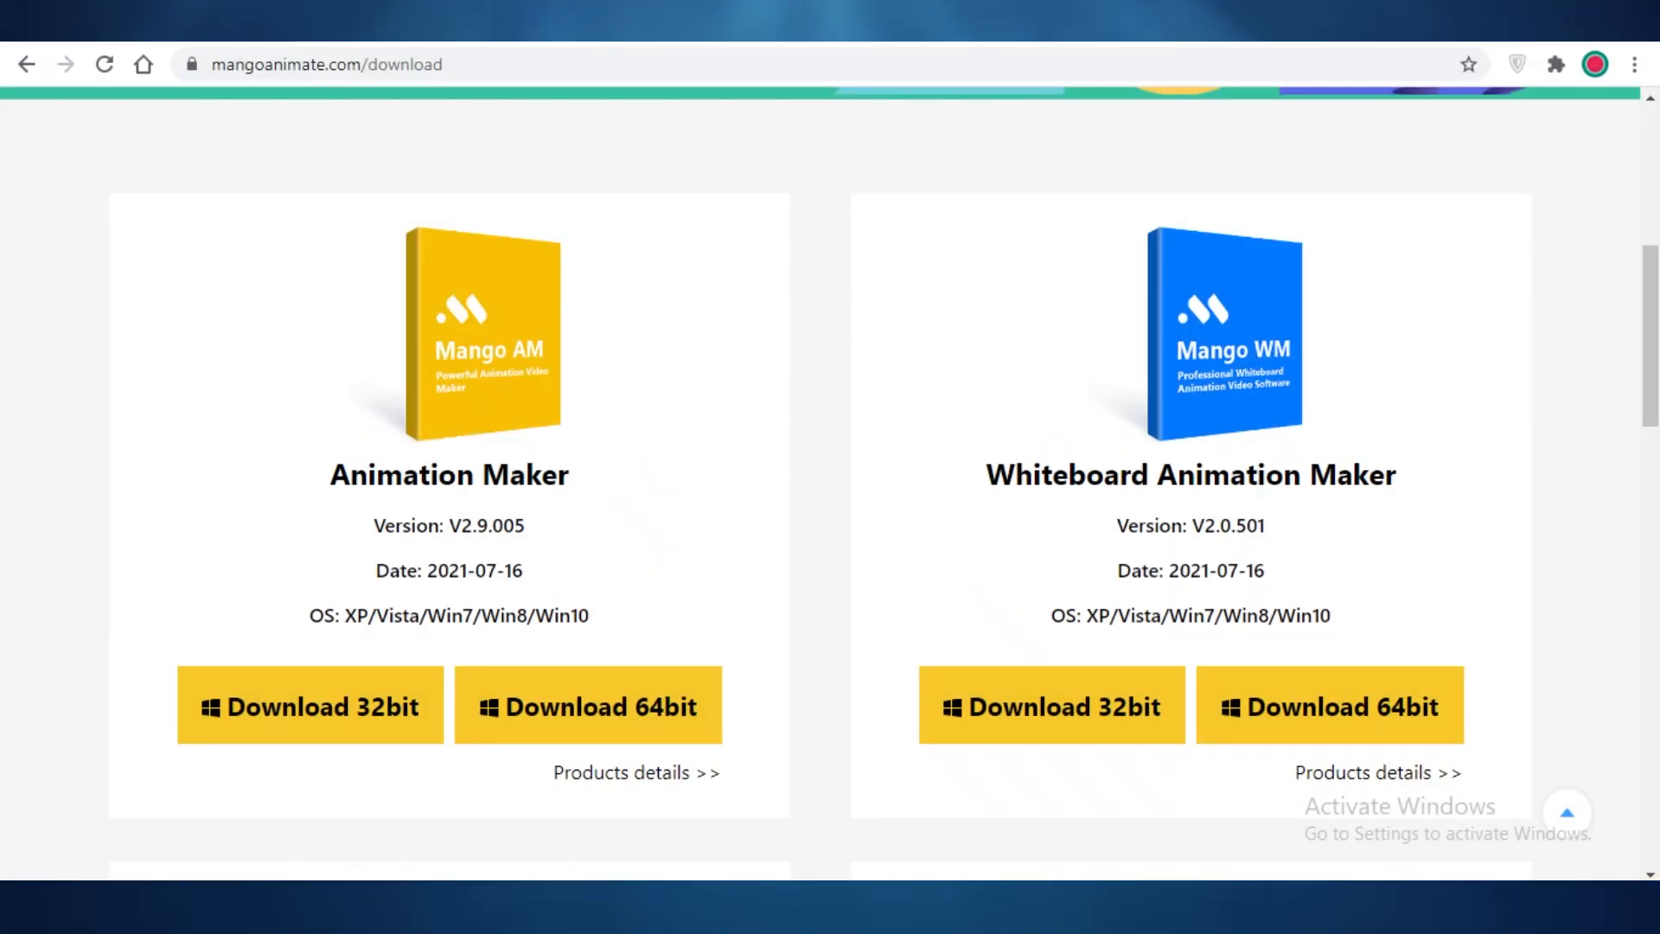
# Step: Open a new Chrome tab for gmail.com, then reposition the house image near the canvas centre
pyautogui.hotkey('ctrl', 't')
pyautogui.write('gn')
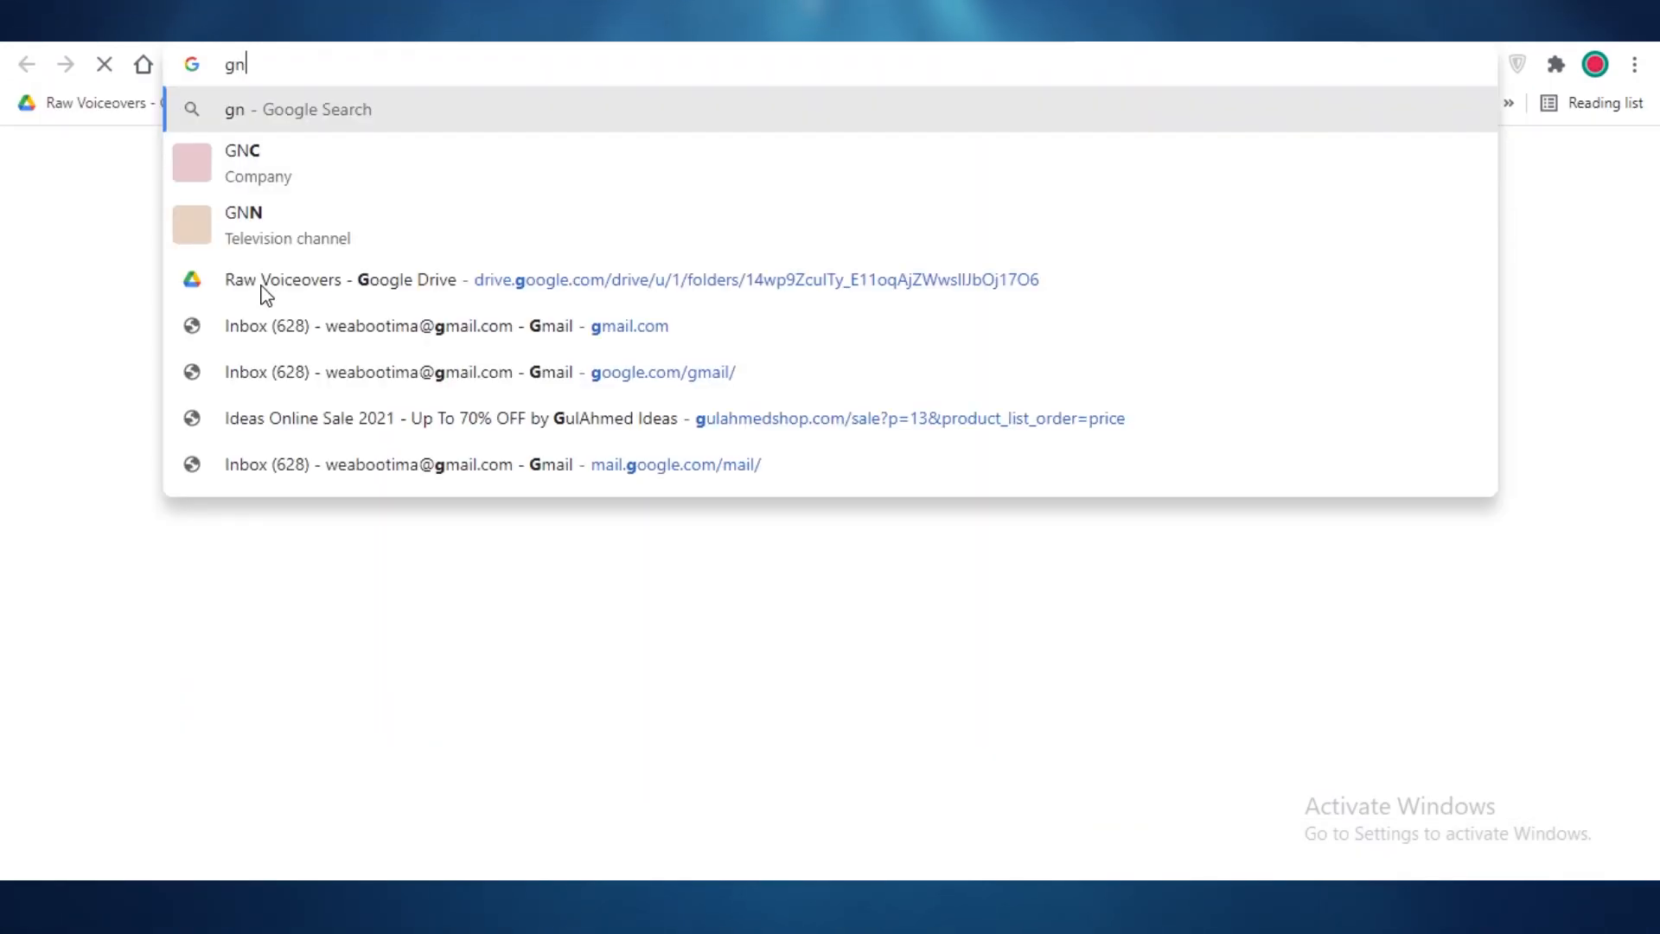
pyautogui.hotkey('ctrl', 'a')
pyautogui.write('gm')
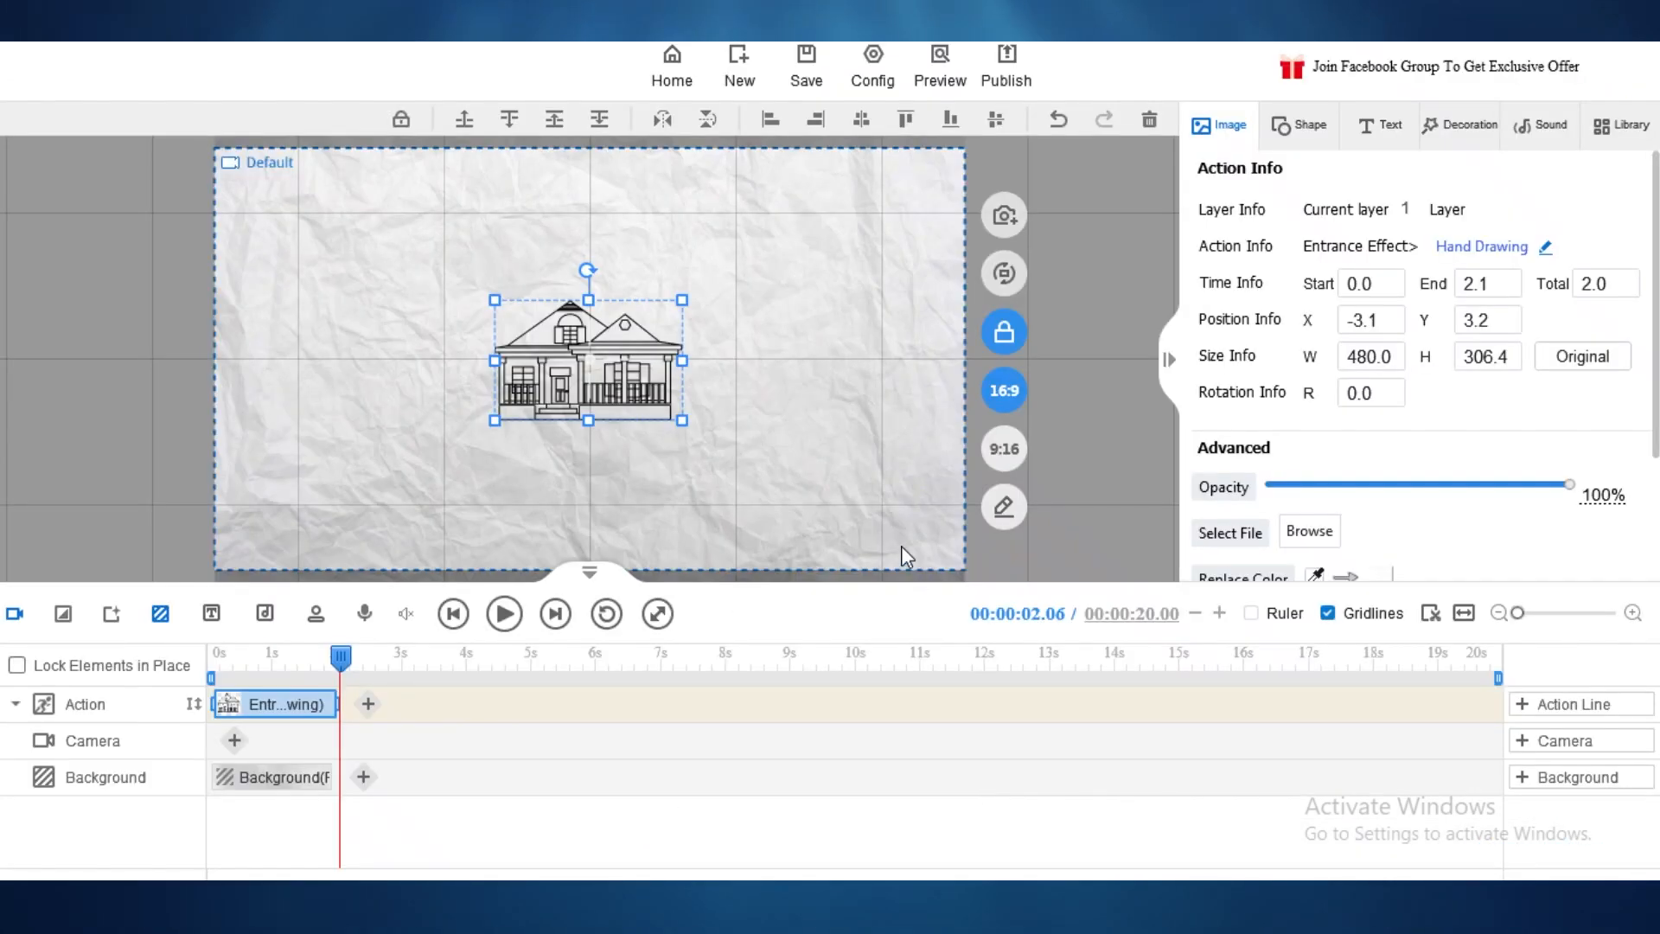
pyautogui.moveTo(609, 366); pyautogui.dragTo(717, 380)
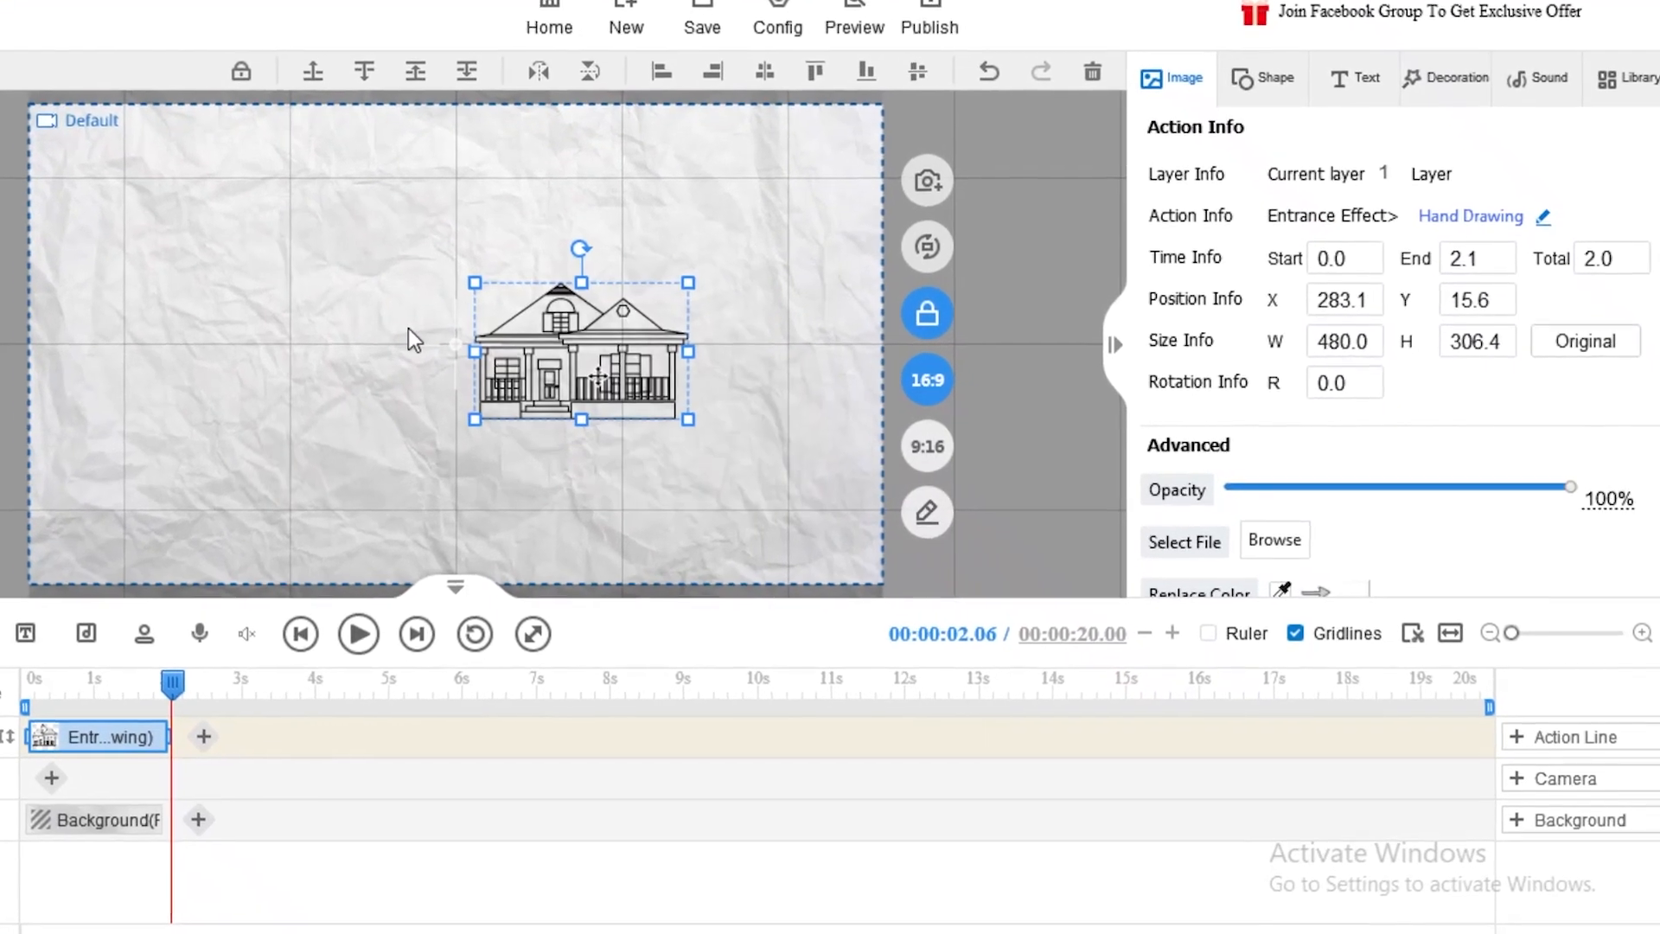
pyautogui.moveTo(408, 329); pyautogui.dragTo(405, 334)
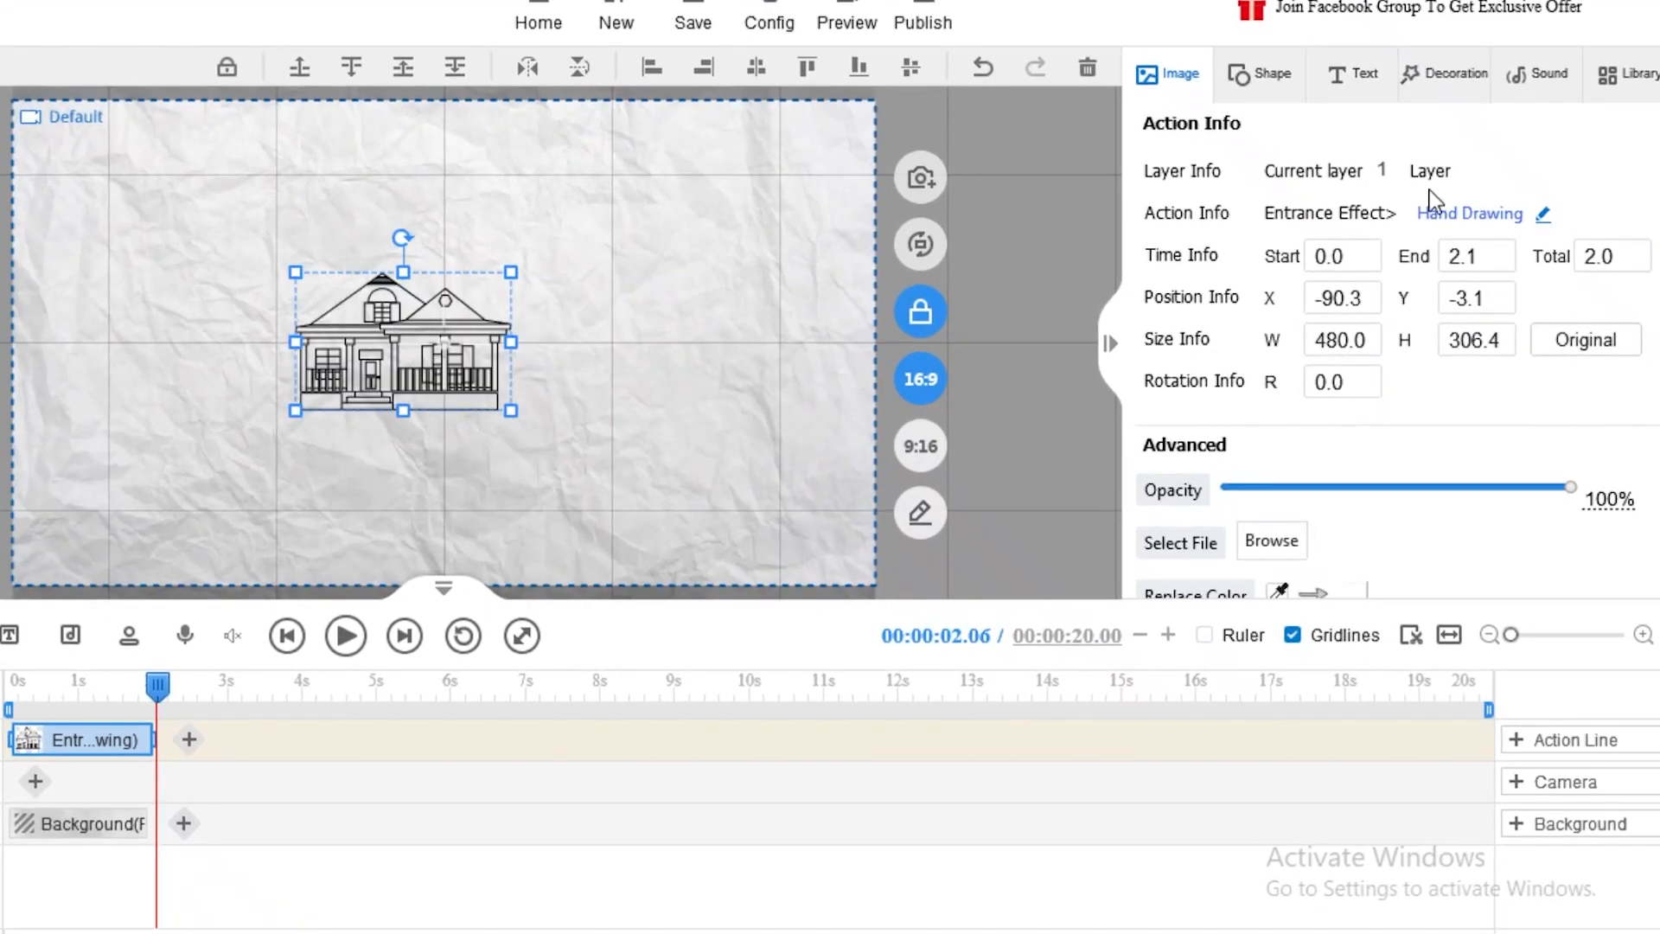
# Step: Cut the house image off the canvas and timeline
pyautogui.click(1174, 98)
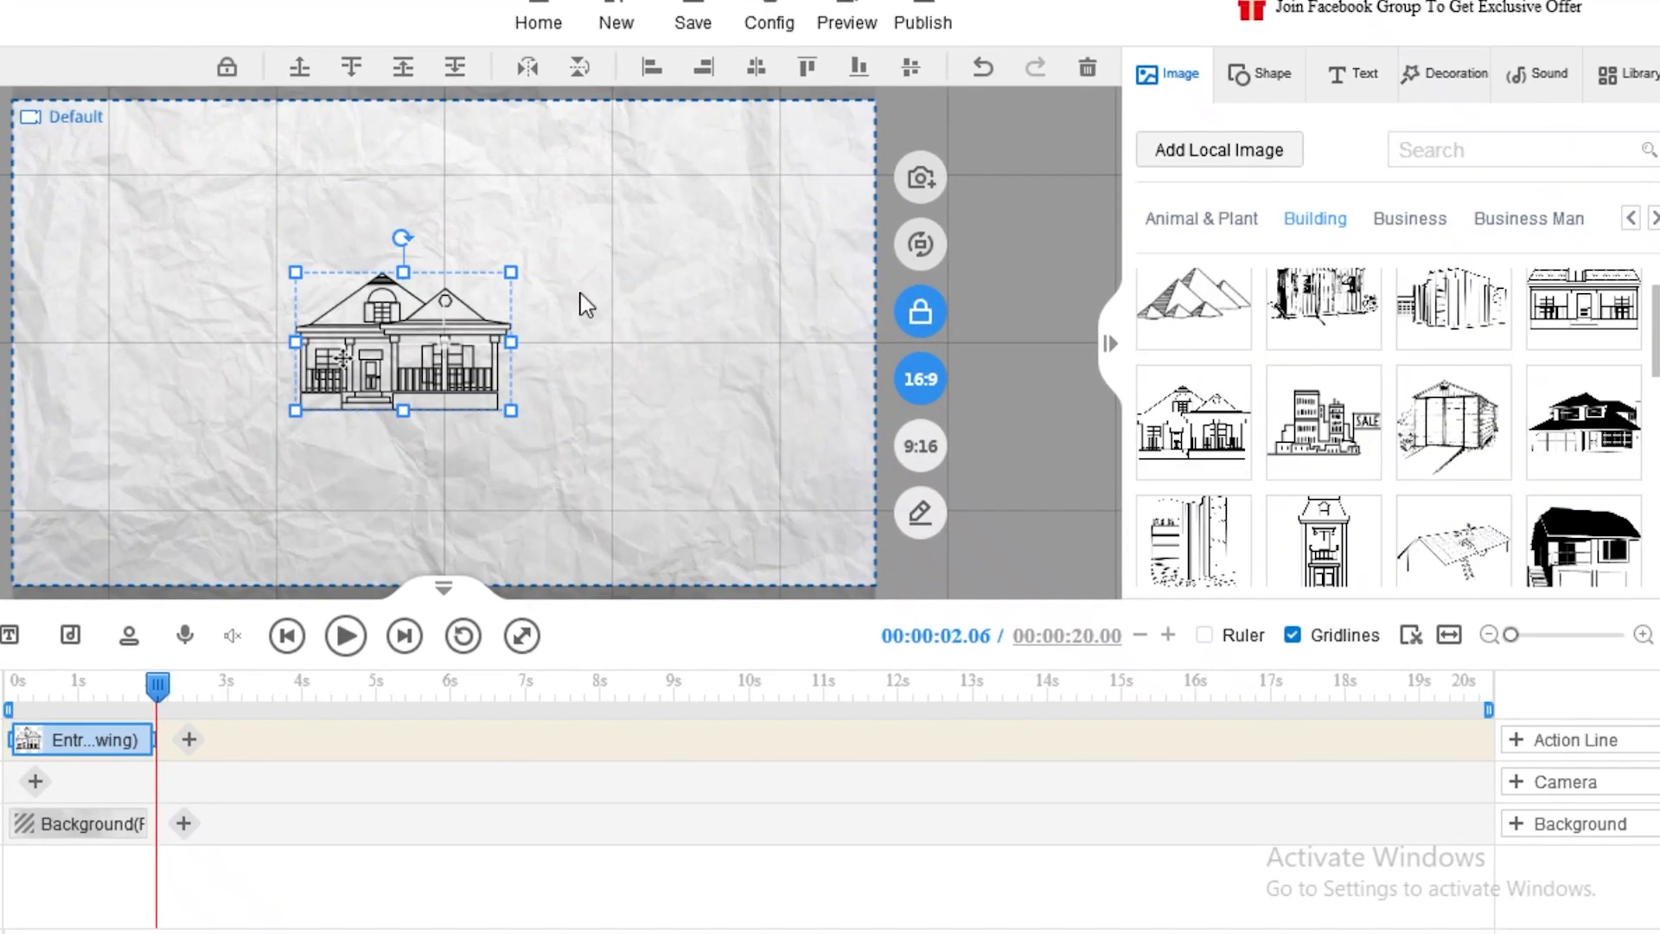
pyautogui.rightClick(435, 339)
pyautogui.click(495, 539)
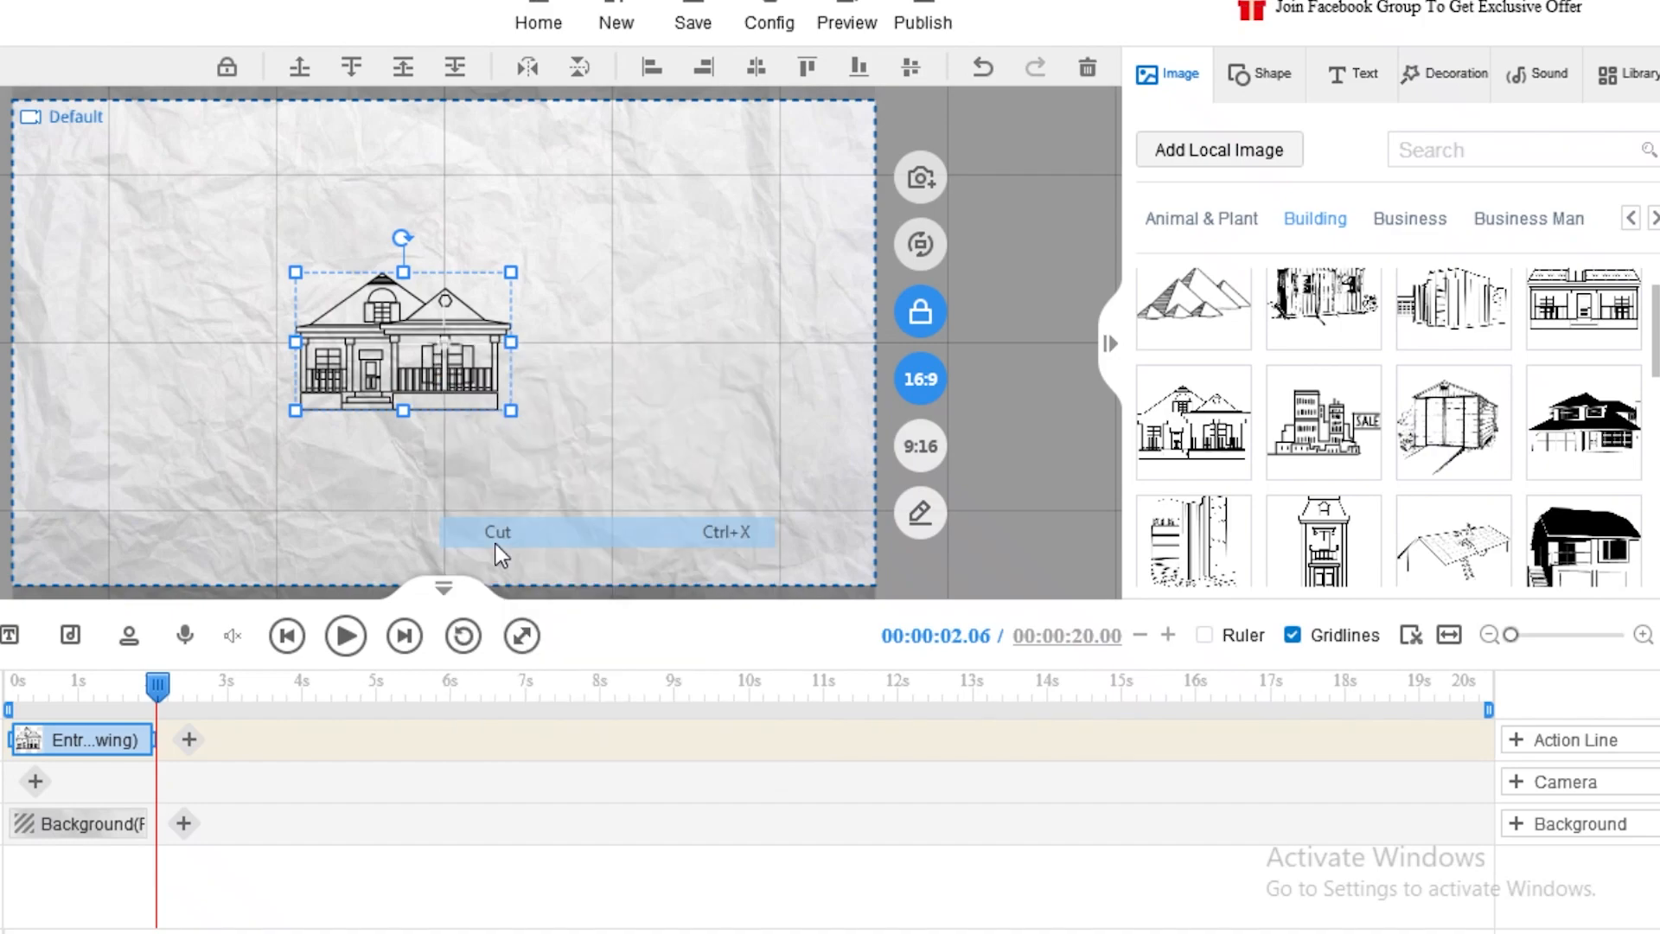
# Step: Add the polar bear image from the Animal & Plant category
pyautogui.scroll(-1, 1270, 302)
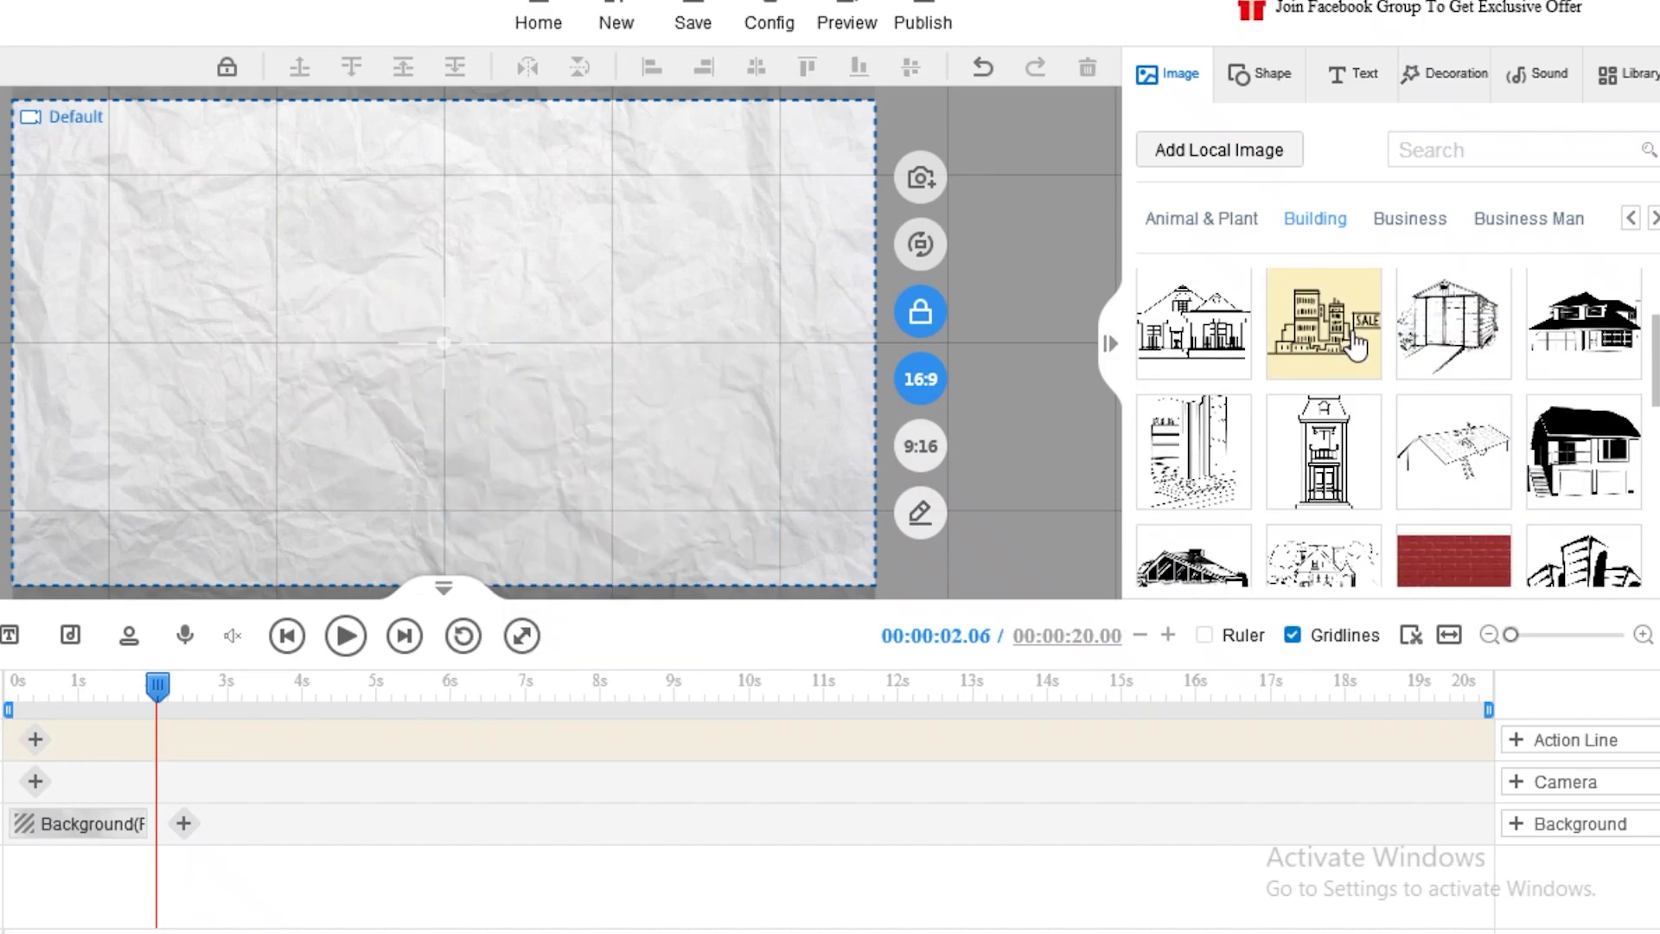
pyautogui.scroll(-1, 1249, 285)
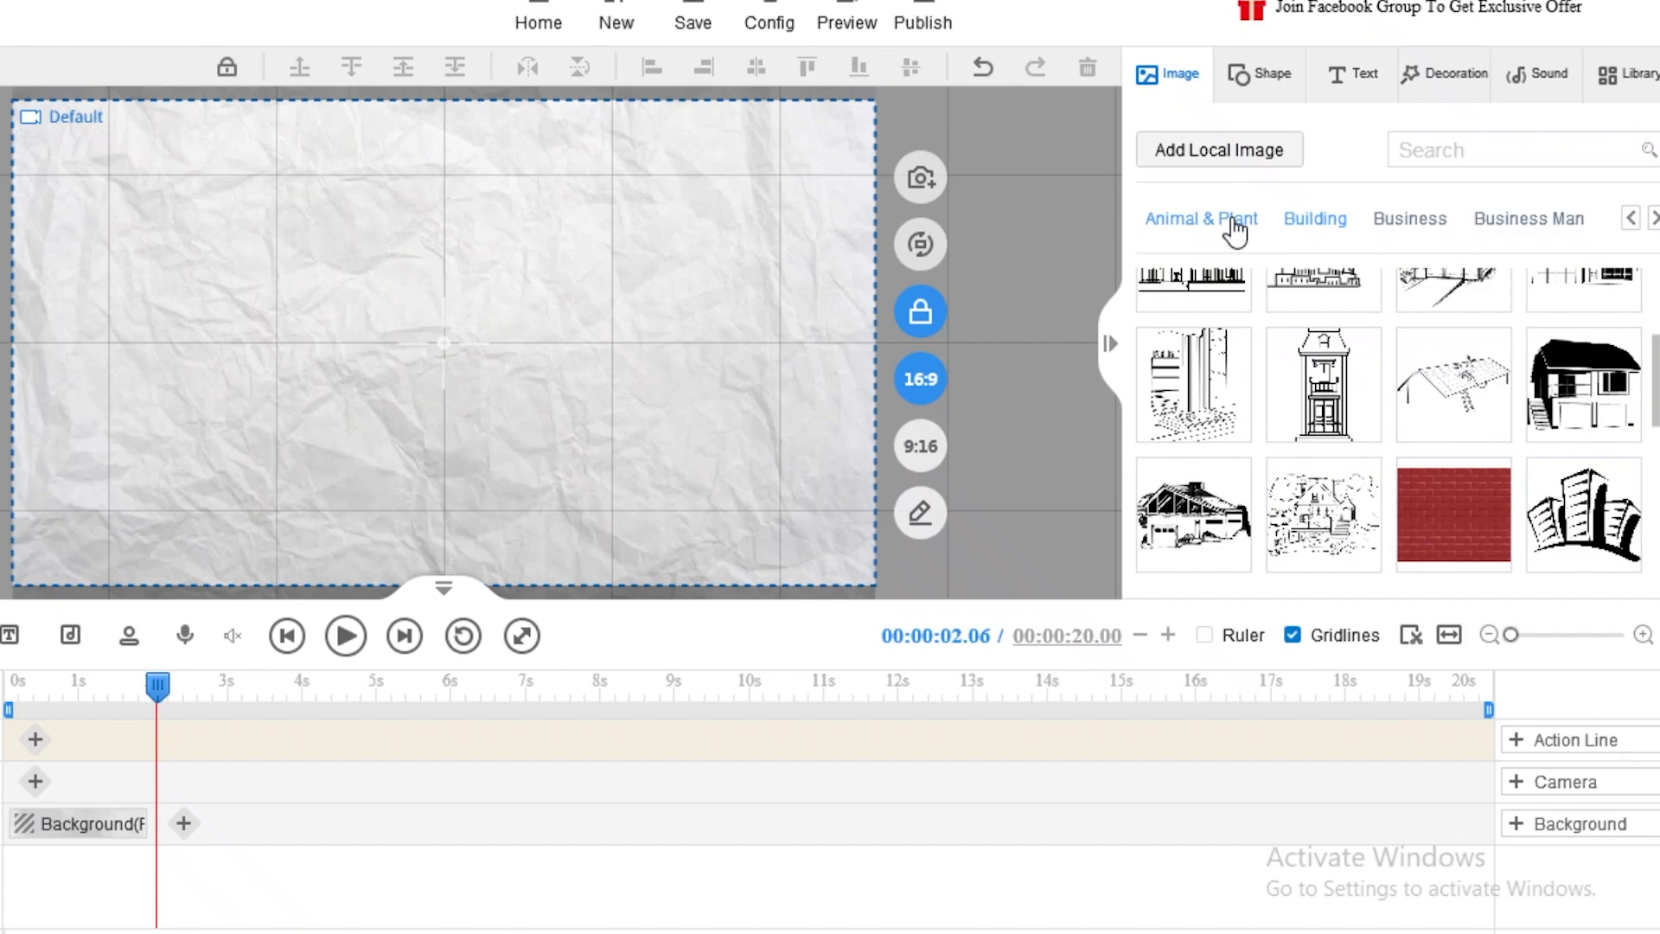
pyautogui.click(1234, 226)
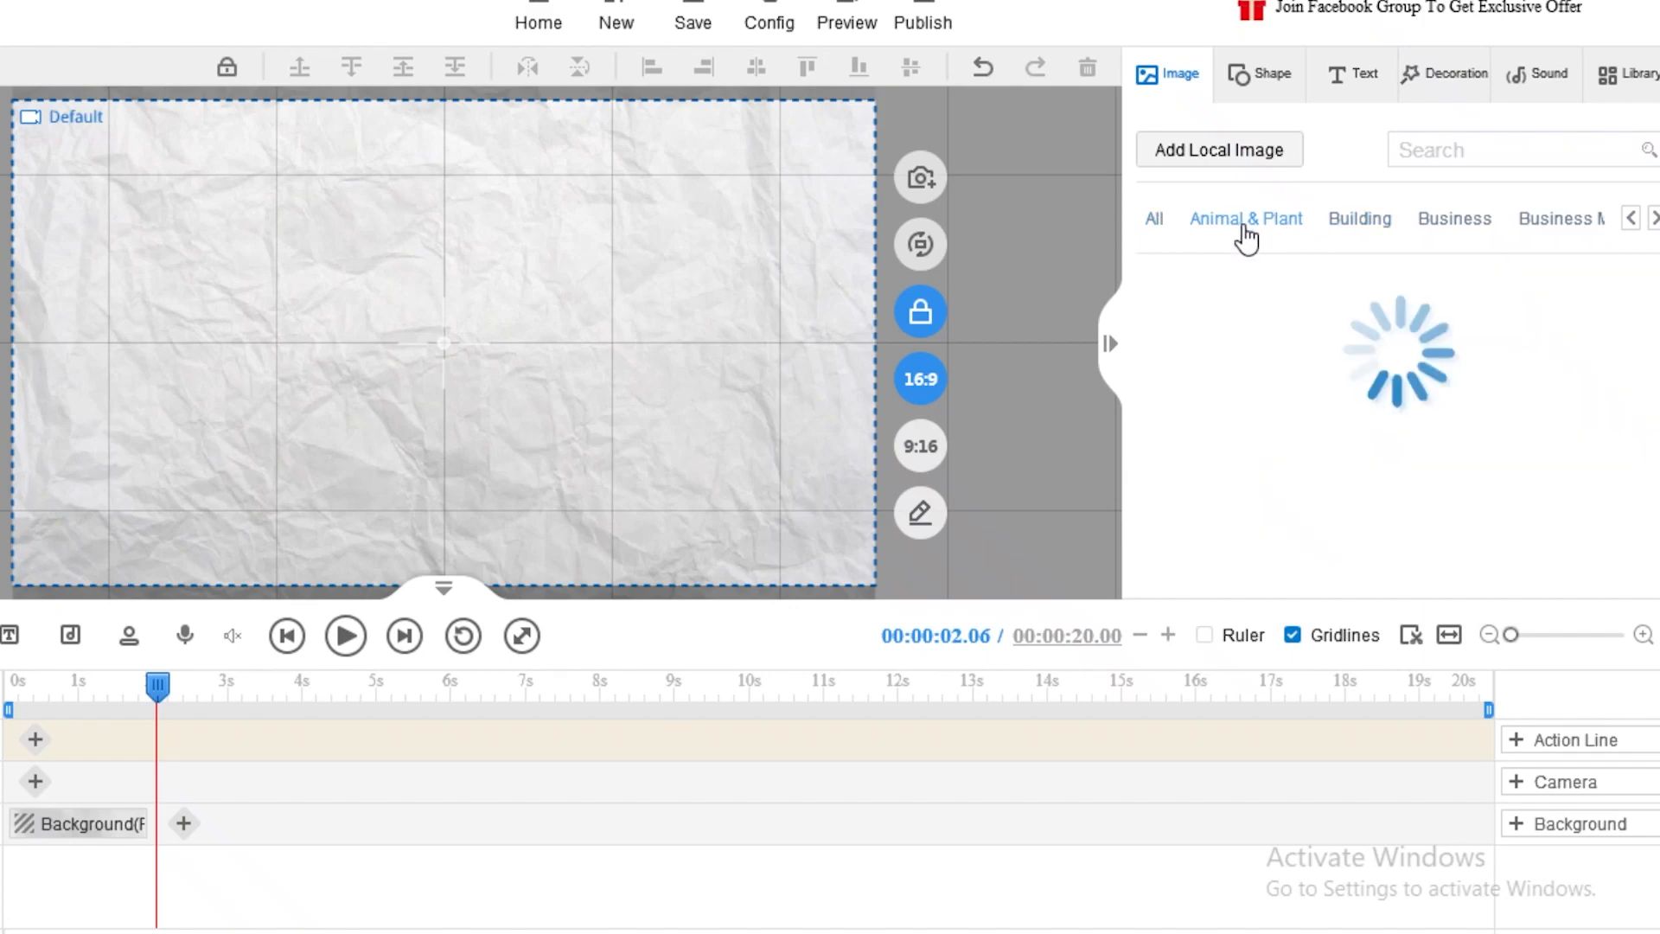
pyautogui.click(1296, 333)
# Step: Move the polar bear up and resize it to 635 × 448.4 near the top-right corner
pyautogui.moveTo(444, 412); pyautogui.dragTo(195, 315)
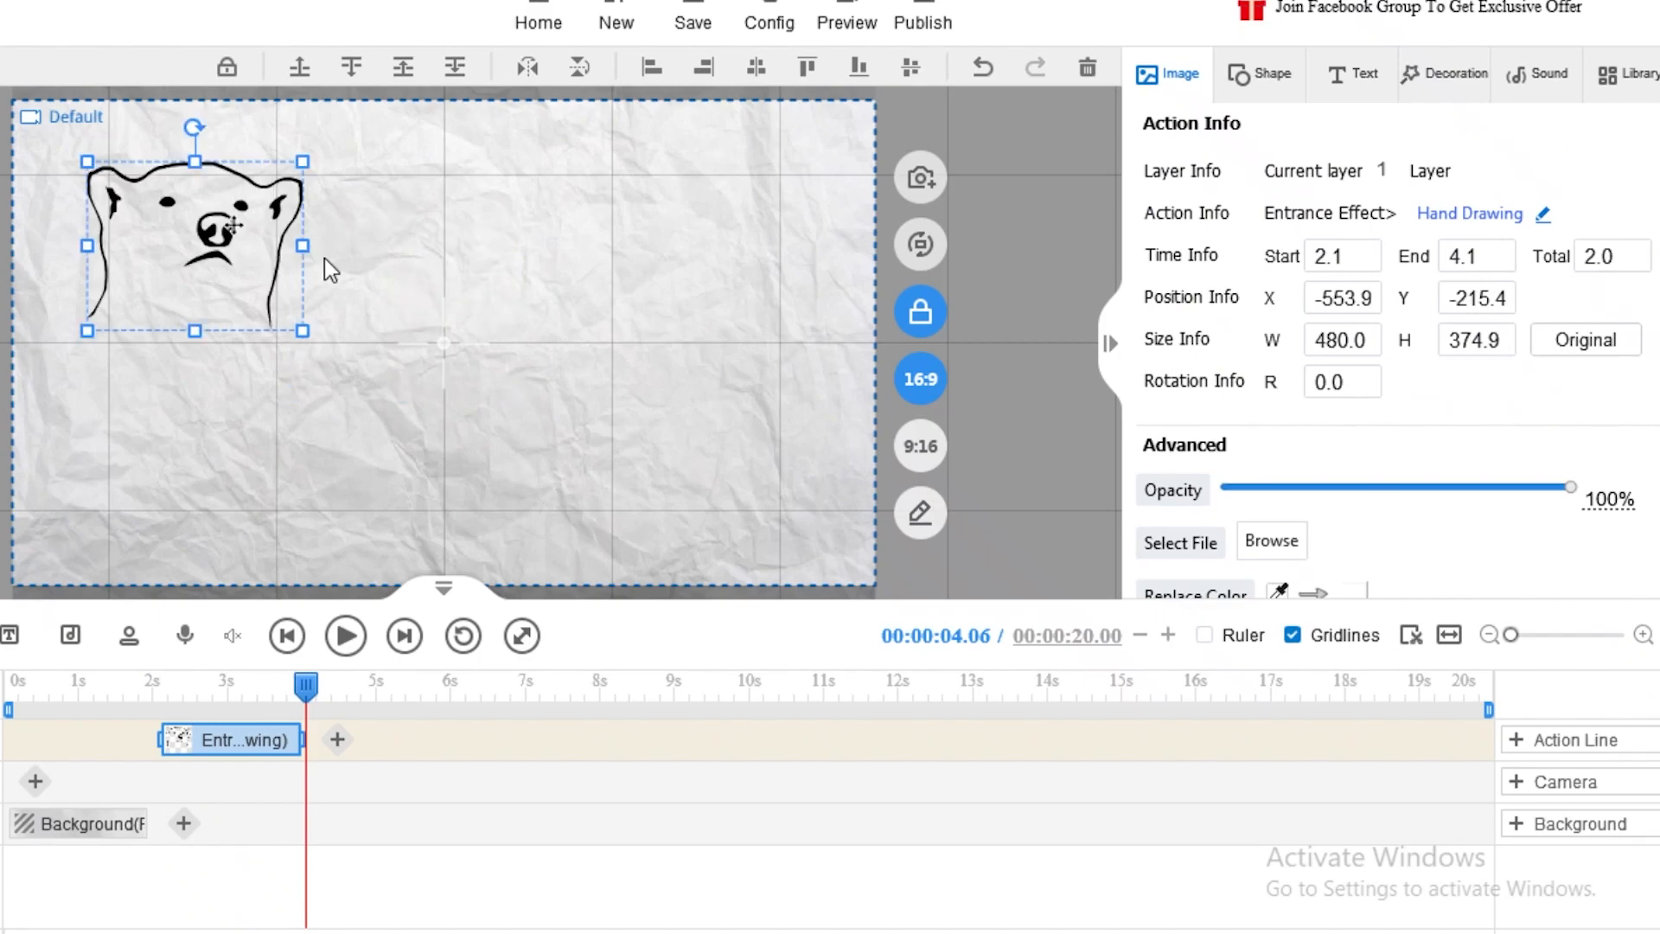
pyautogui.moveTo(302, 330); pyautogui.dragTo(819, 460)
pyautogui.moveTo(422, 472); pyautogui.dragTo(548, 348)
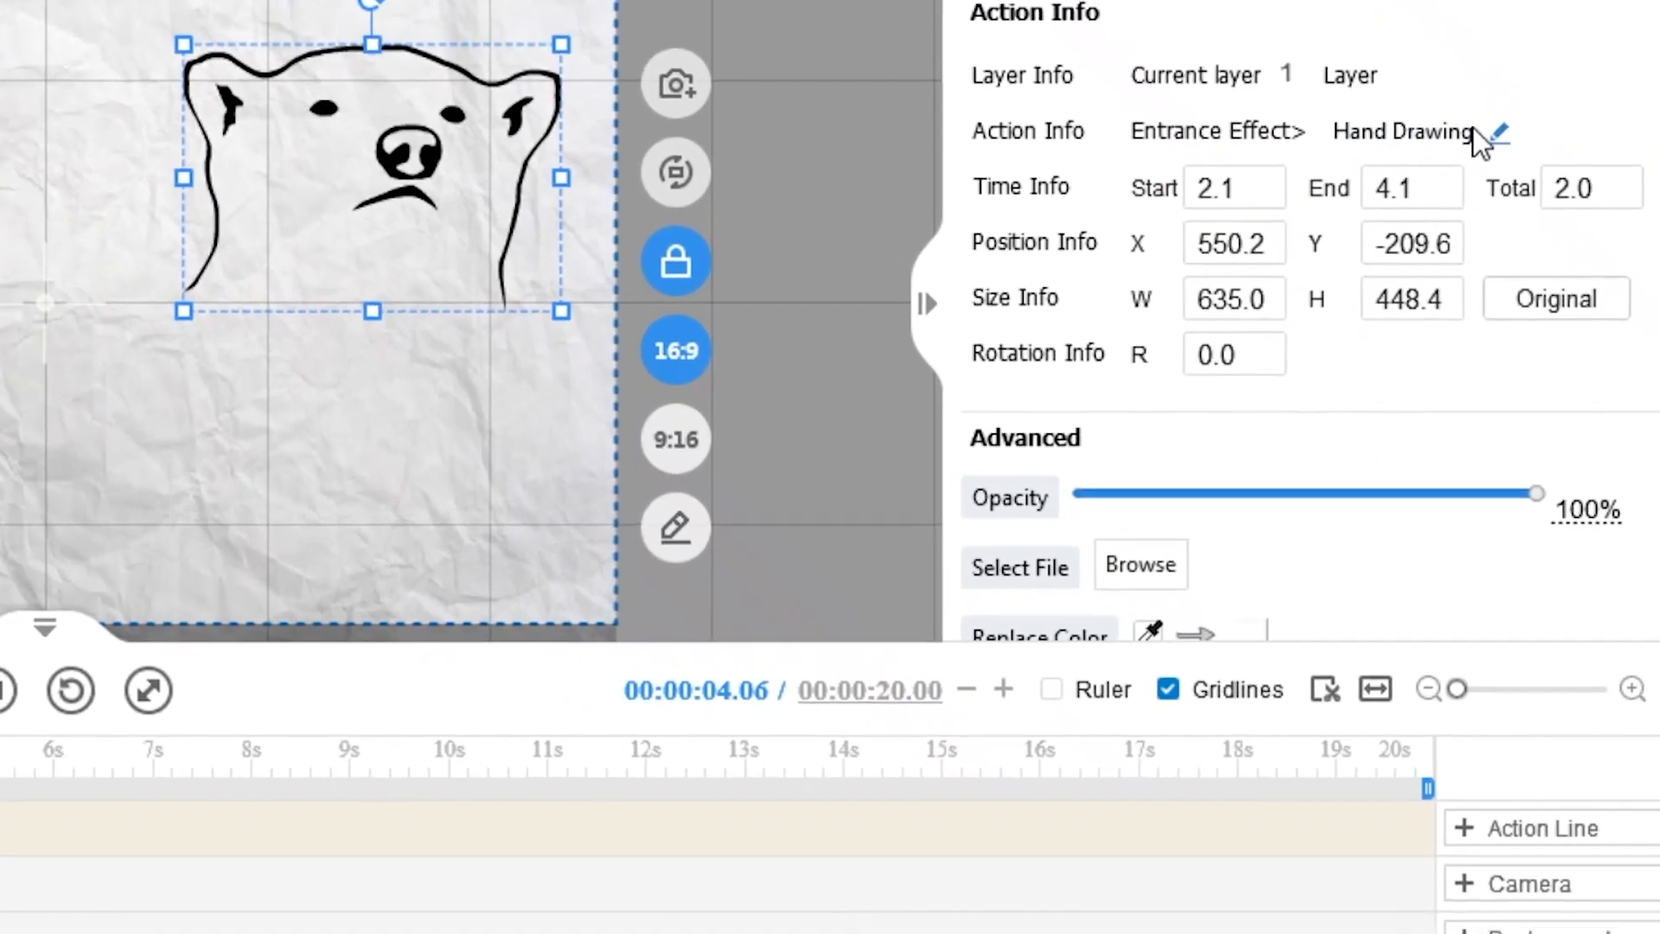
# Step: Preview SVG Drawing and Shaking Finger, then keep Hand Drawing as the polar bear's entrance
pyautogui.click(1484, 97)
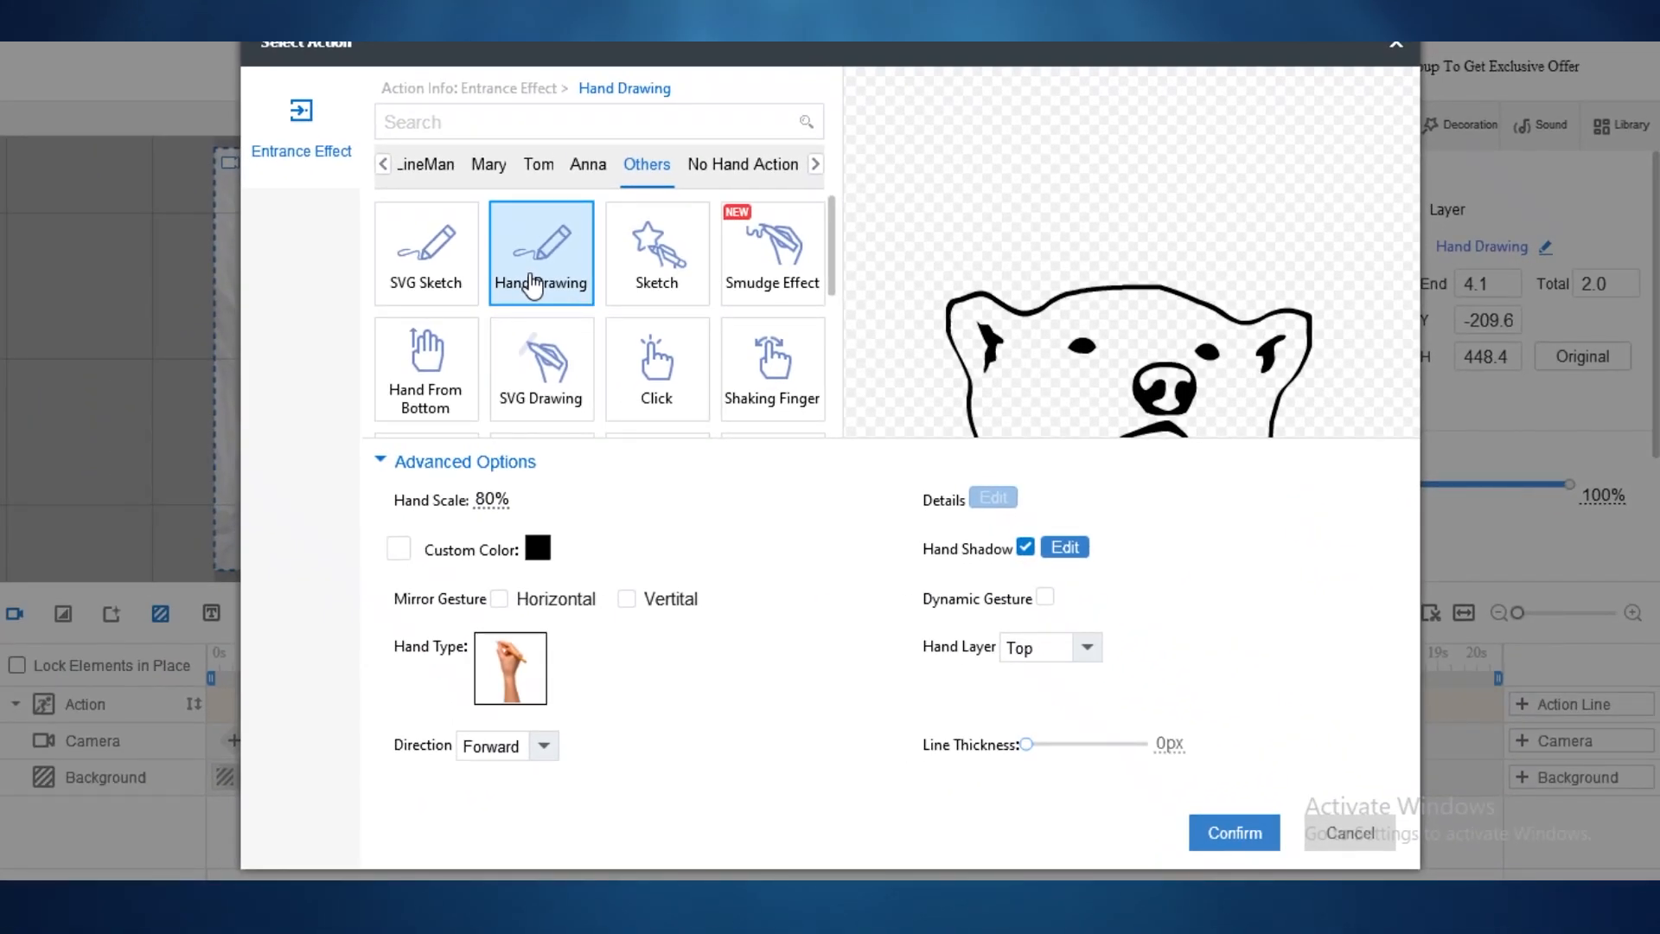
pyautogui.click(541, 367)
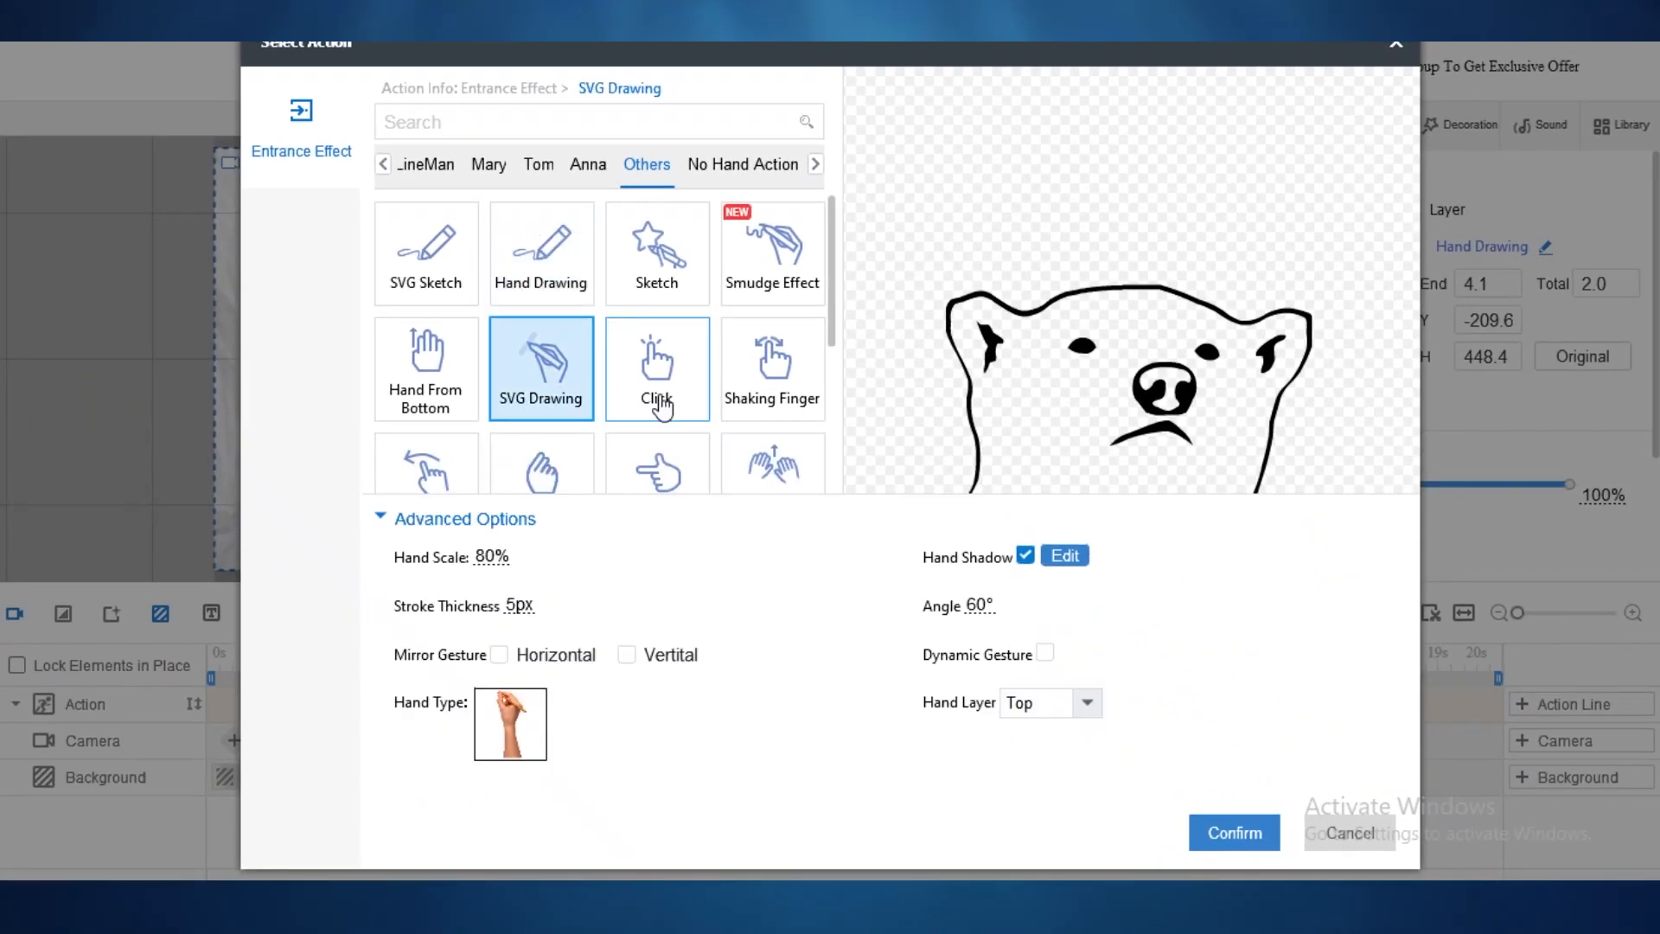
pyautogui.click(756, 367)
pyautogui.scroll(-1, 752, 363)
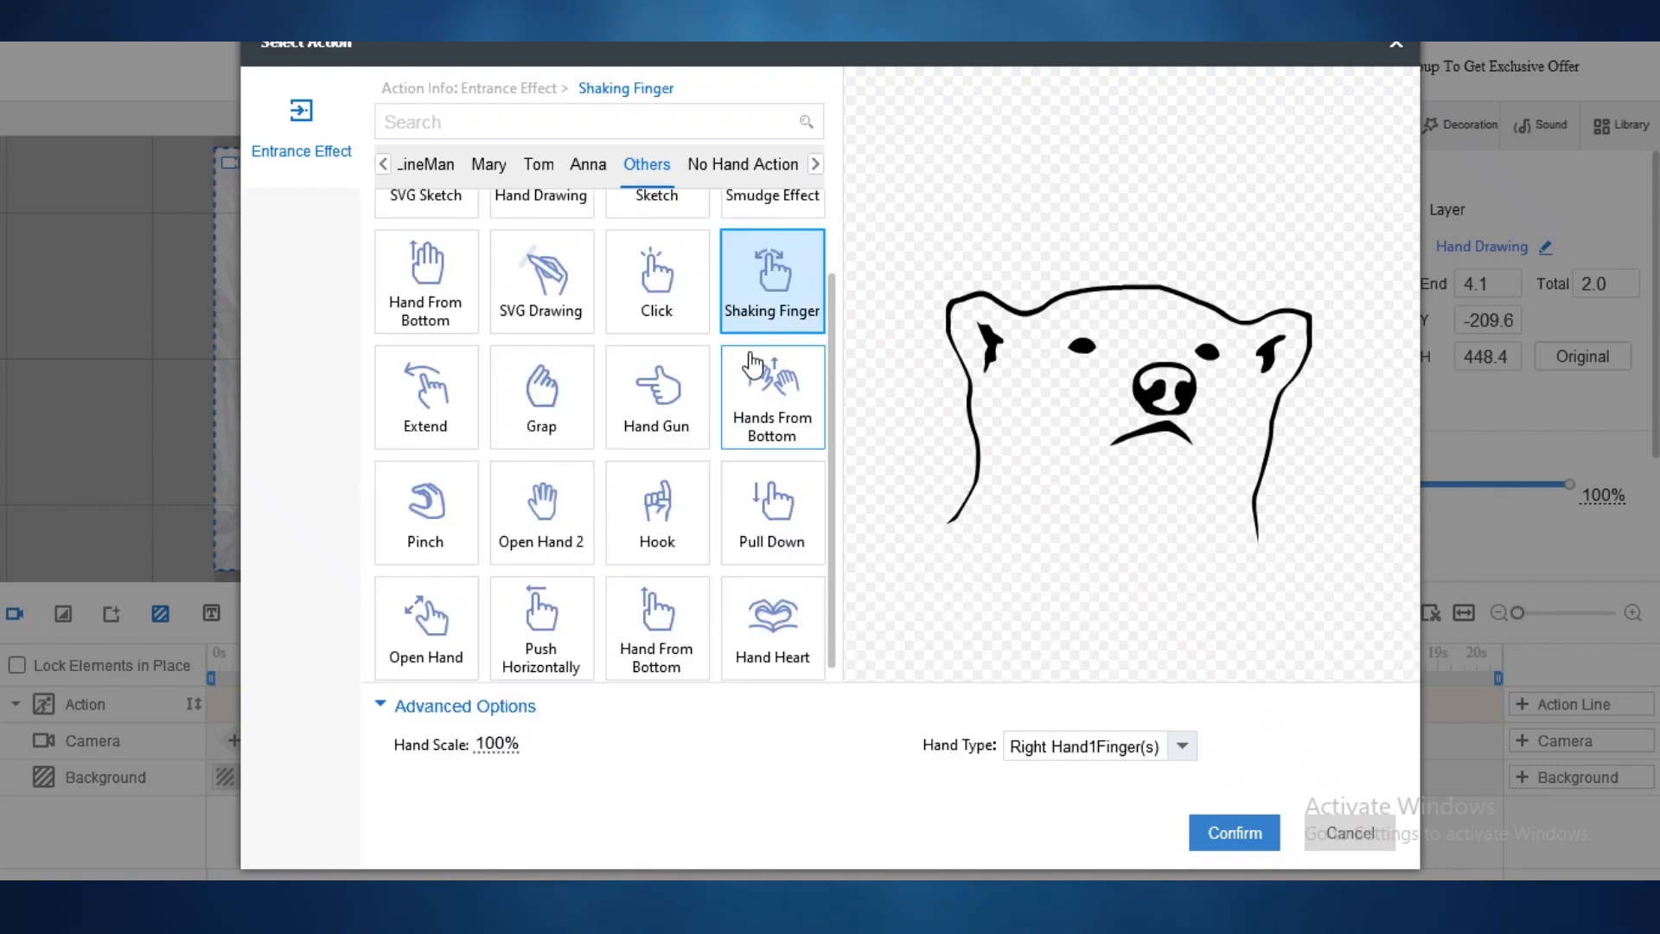
pyautogui.scroll(1, 752, 363)
pyautogui.click(560, 240)
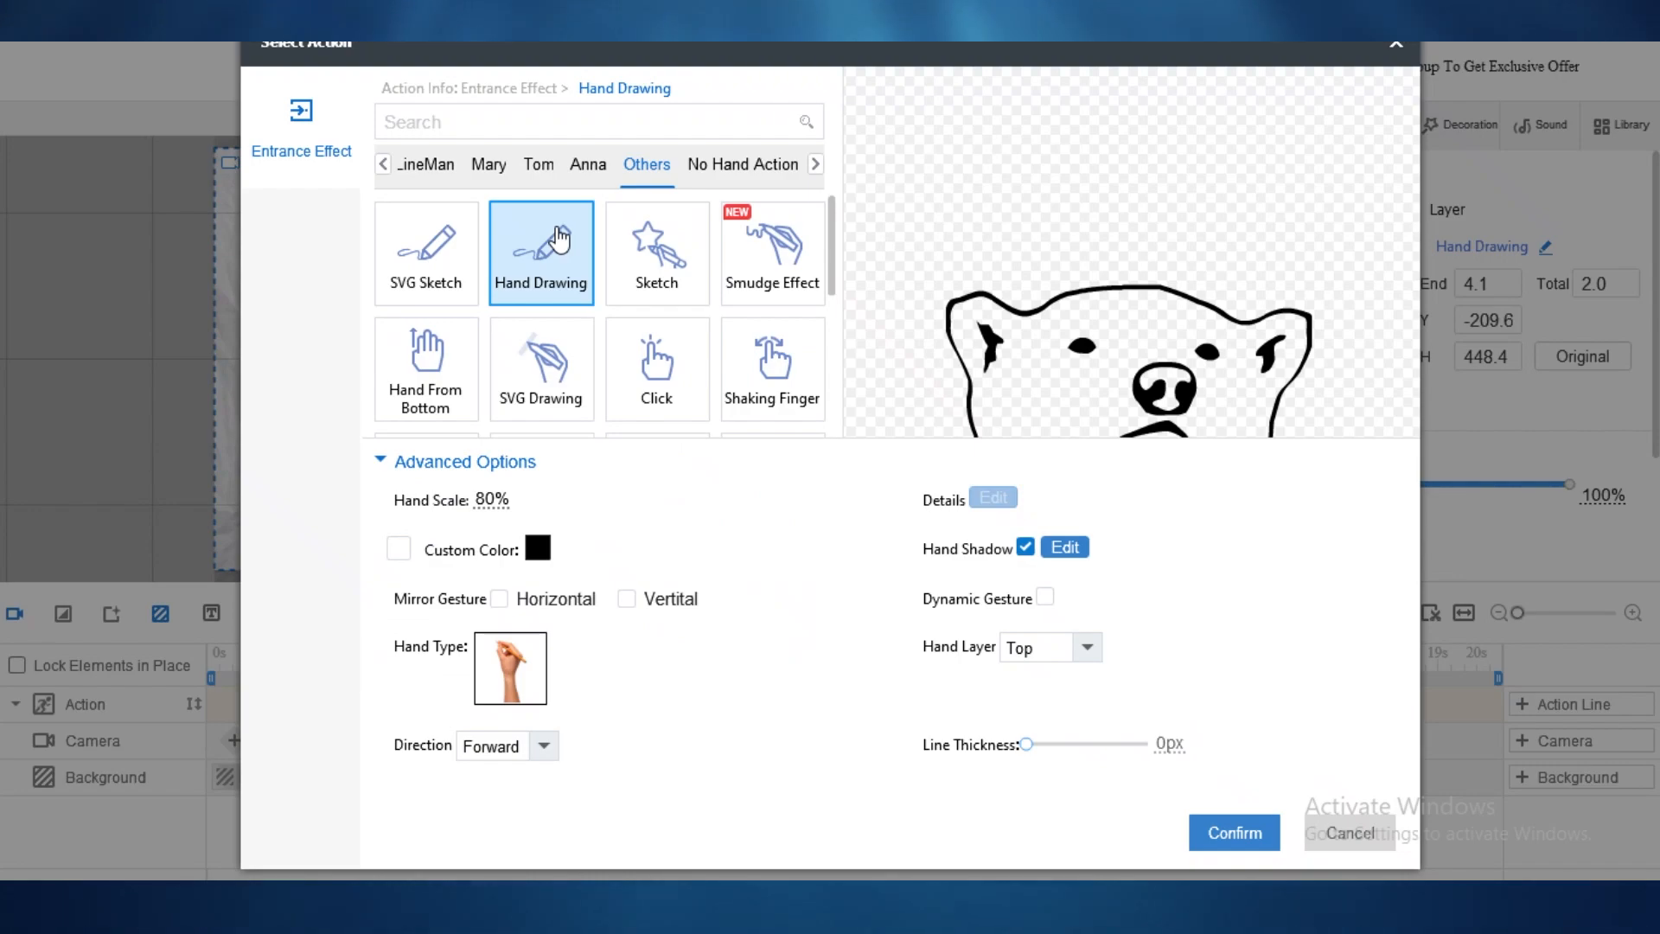
pyautogui.click(1233, 832)
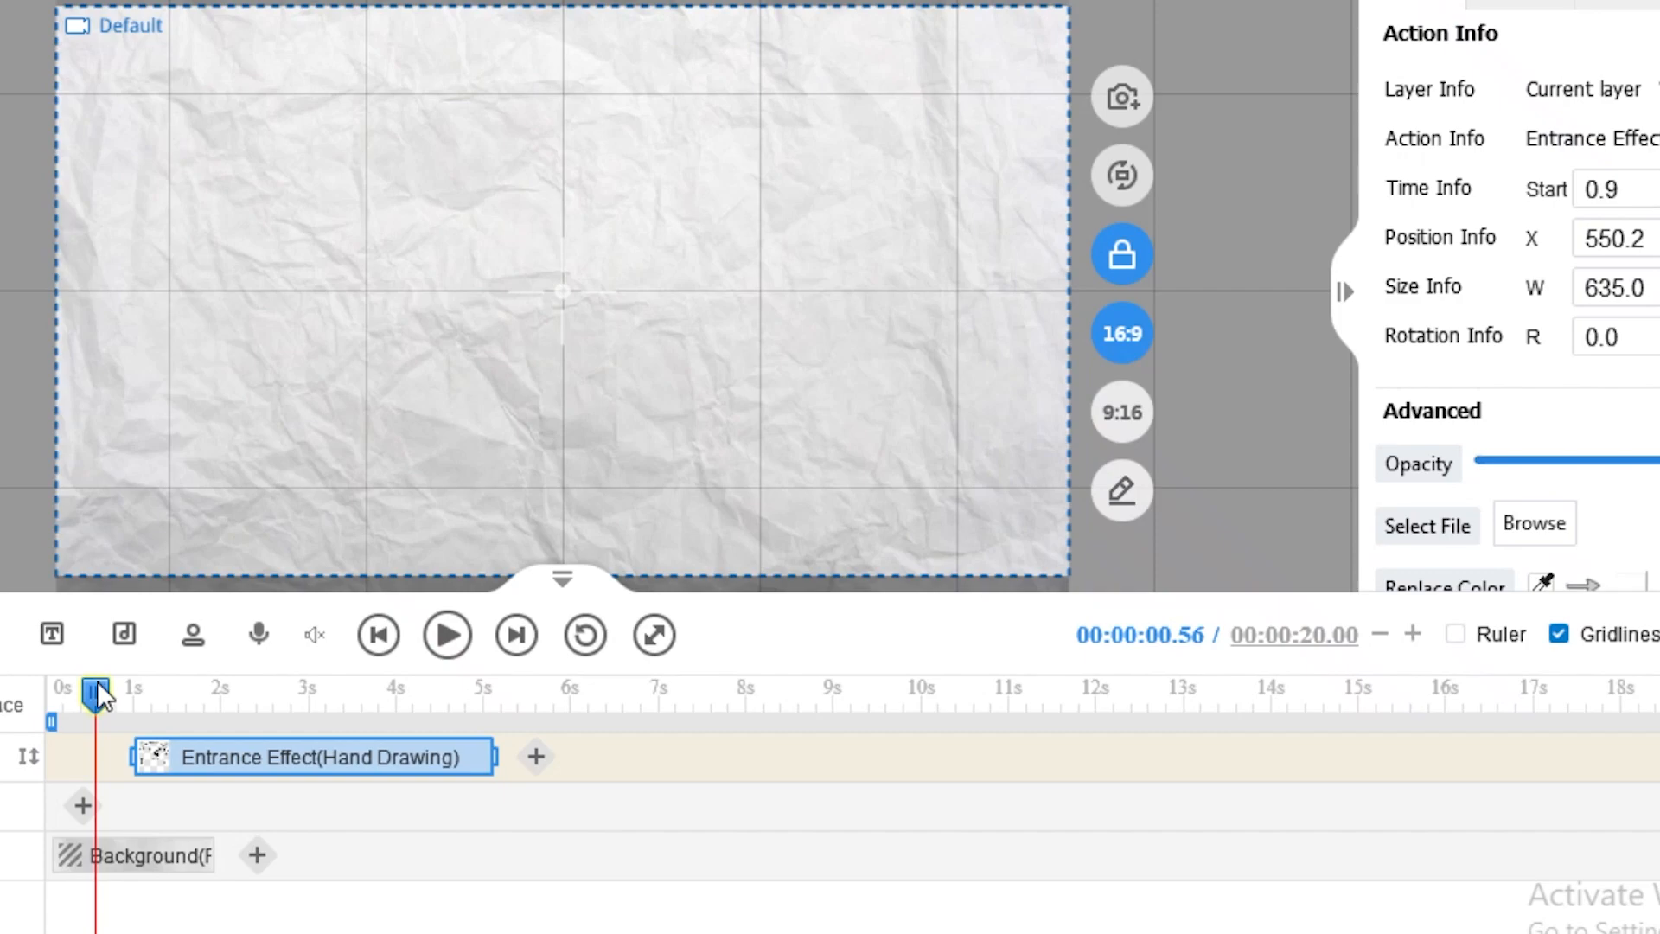
# Step: Retime the polar bear's Hand Drawing entrance to run from 2.0 s to 3.0 s
pyautogui.moveTo(99, 688)
pyautogui.mouseDown()
pyautogui.moveTo(341, 701)
pyautogui.moveTo(552, 657)
pyautogui.moveTo(87, 717)
pyautogui.moveTo(232, 722)
pyautogui.moveTo(41, 750)
pyautogui.mouseUp()
pyautogui.click(105, 754)
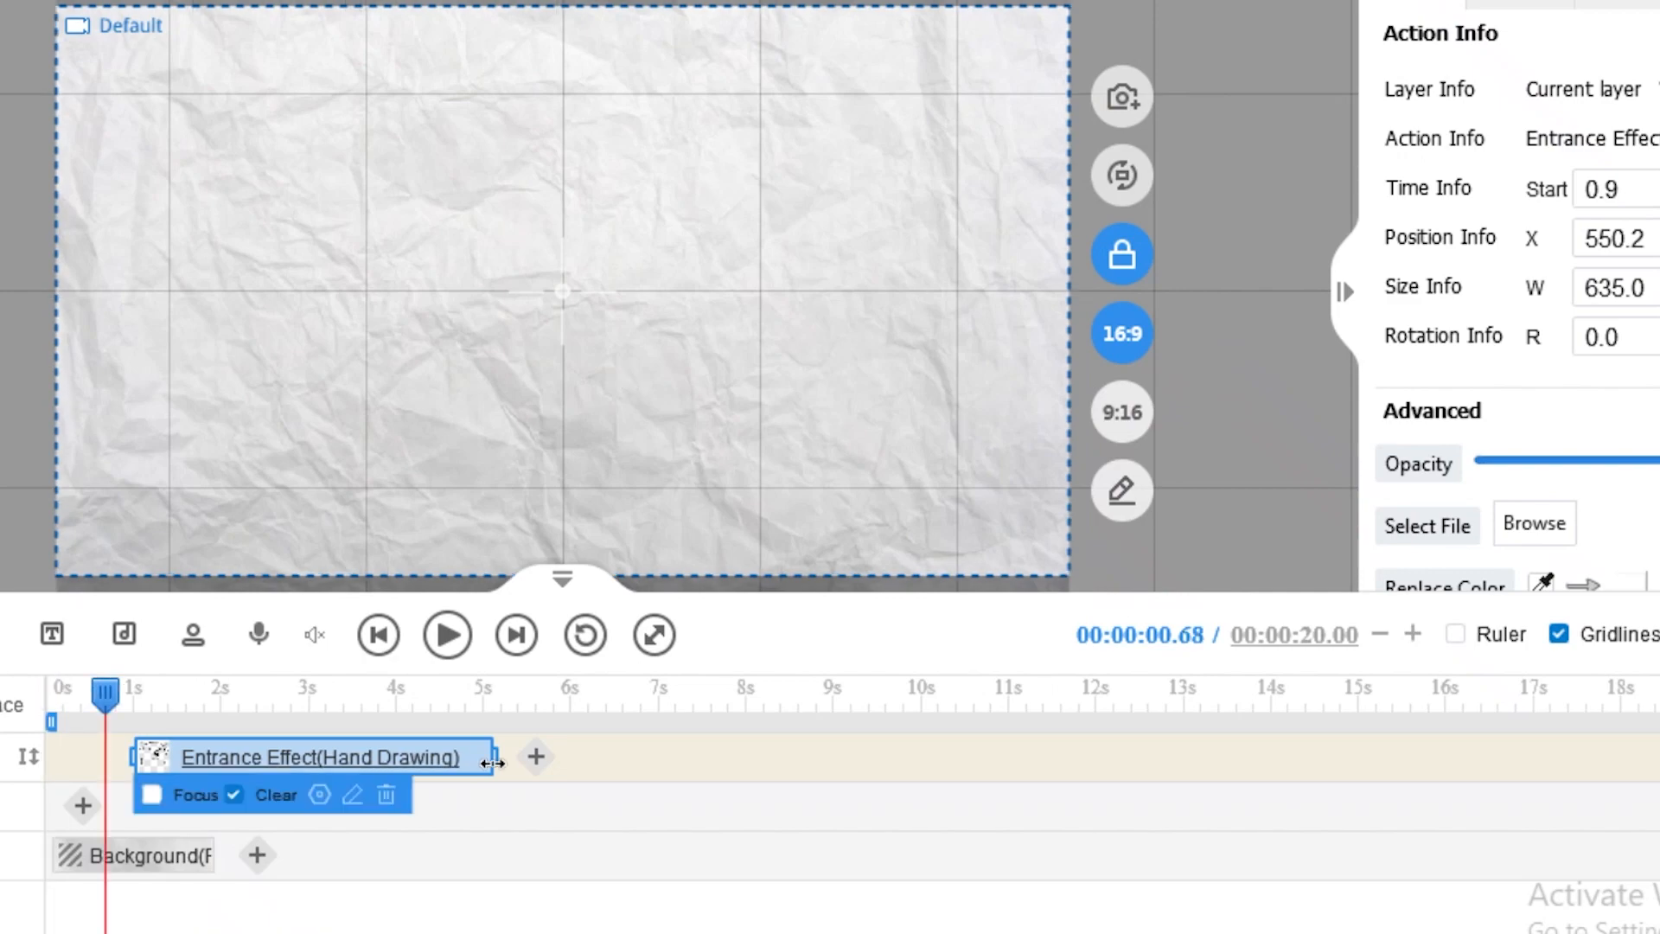
pyautogui.moveTo(491, 762); pyautogui.dragTo(593, 759)
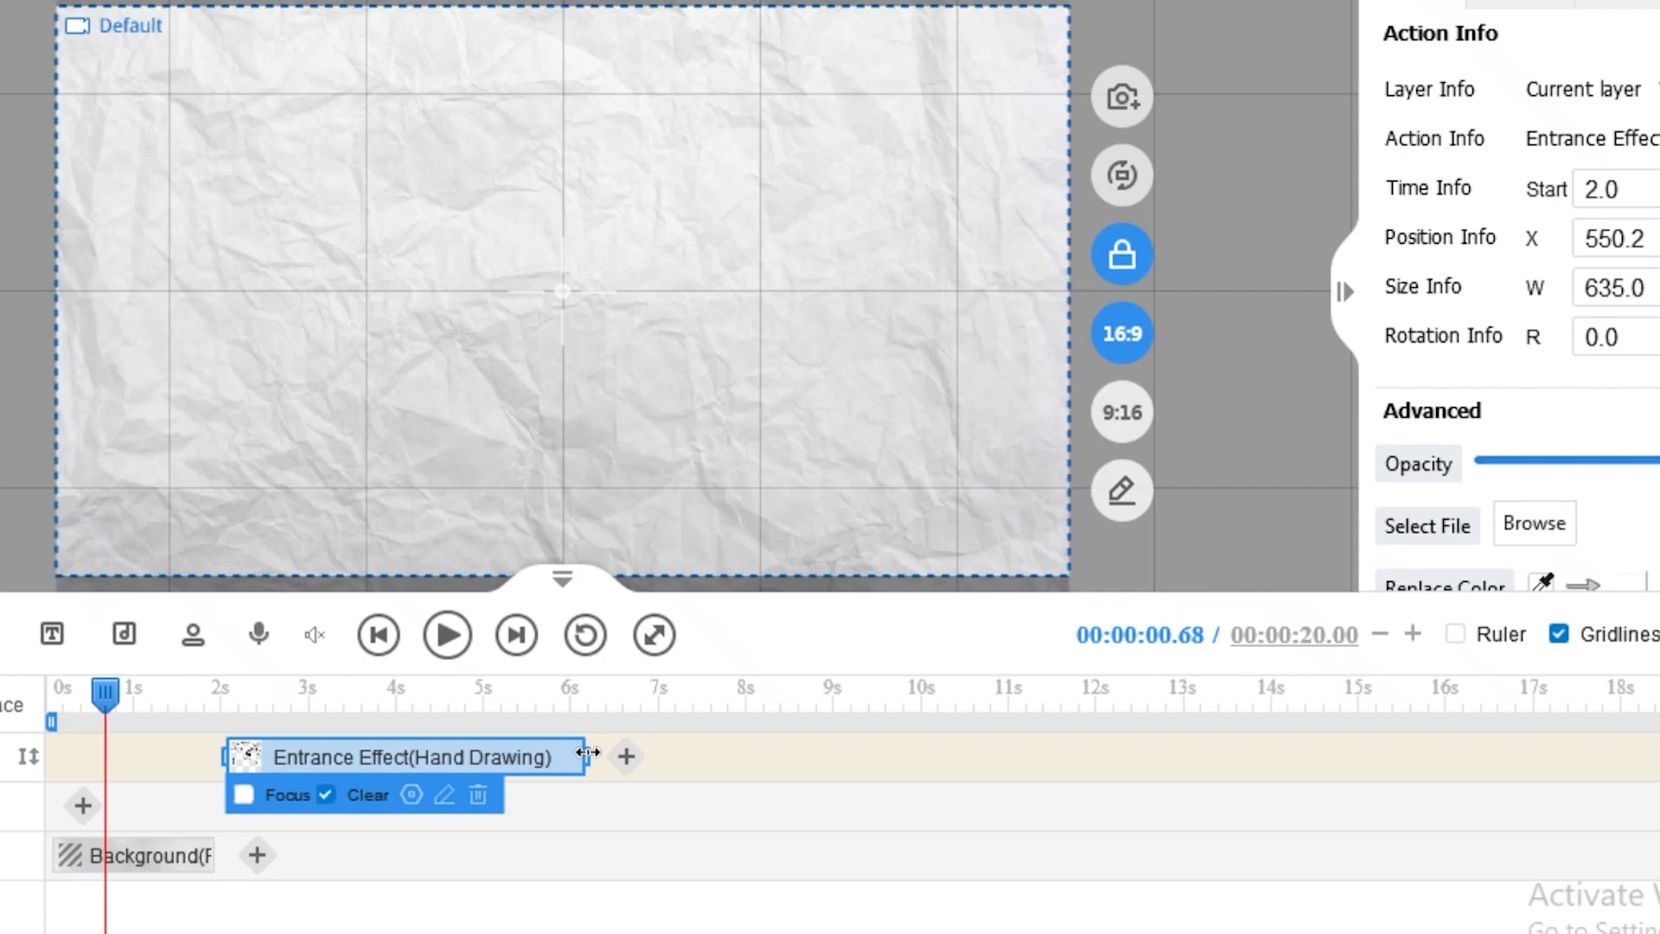
pyautogui.moveTo(588, 752); pyautogui.dragTo(531, 751)
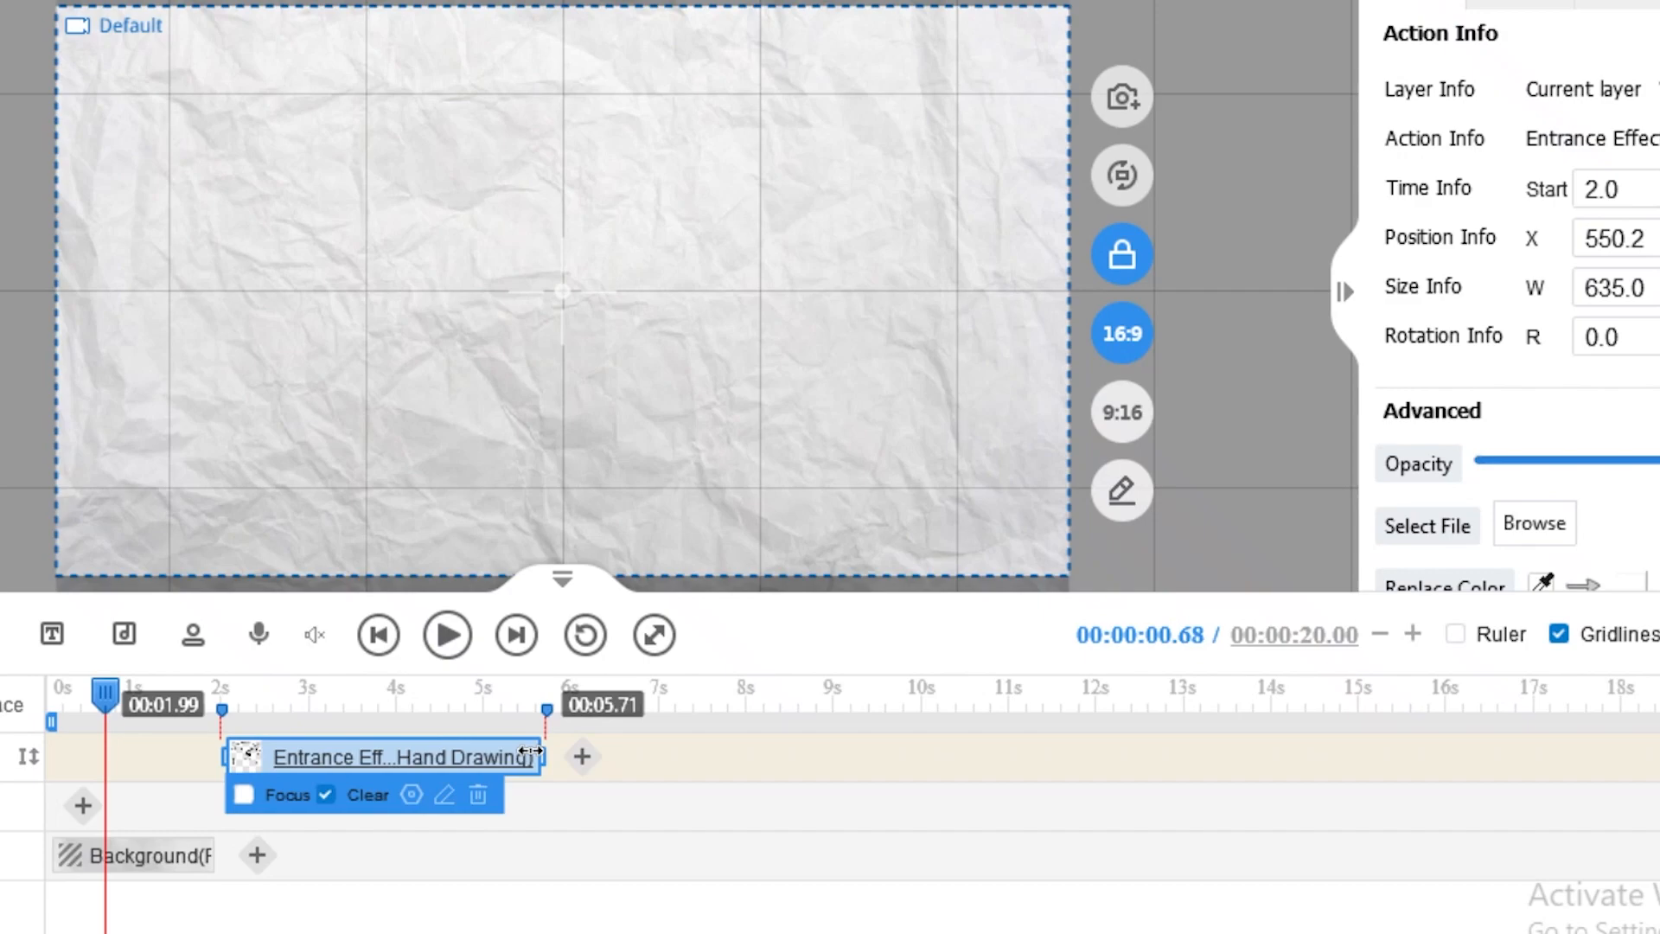
pyautogui.moveTo(530, 750); pyautogui.dragTo(305, 738)
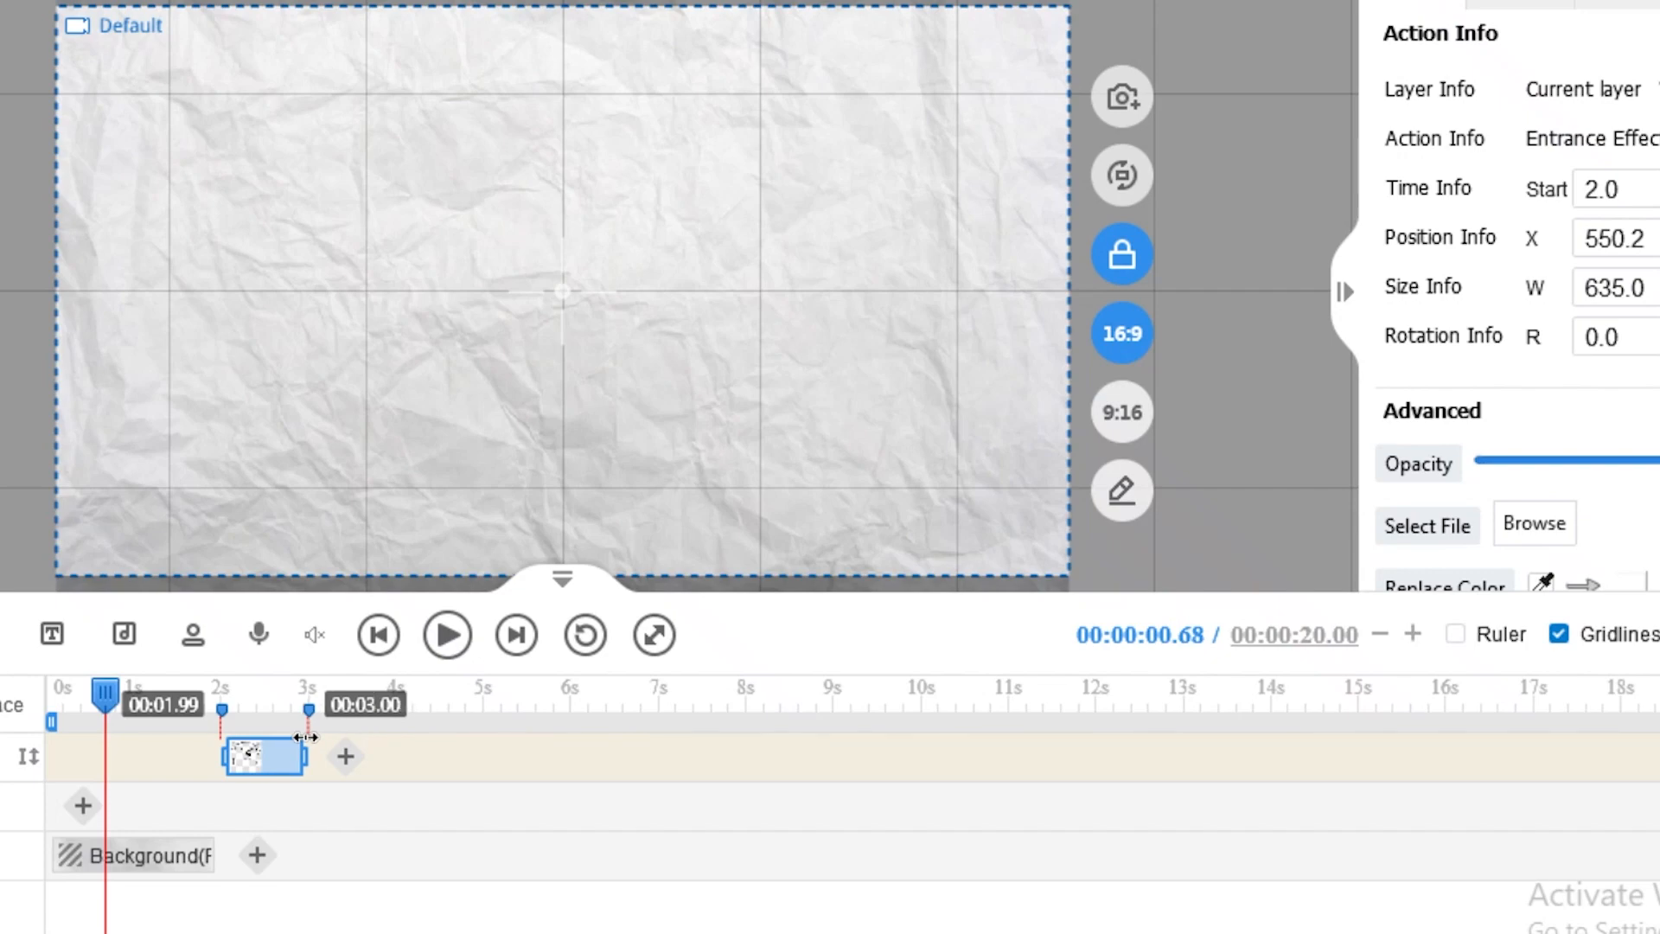
pyautogui.click(169, 691)
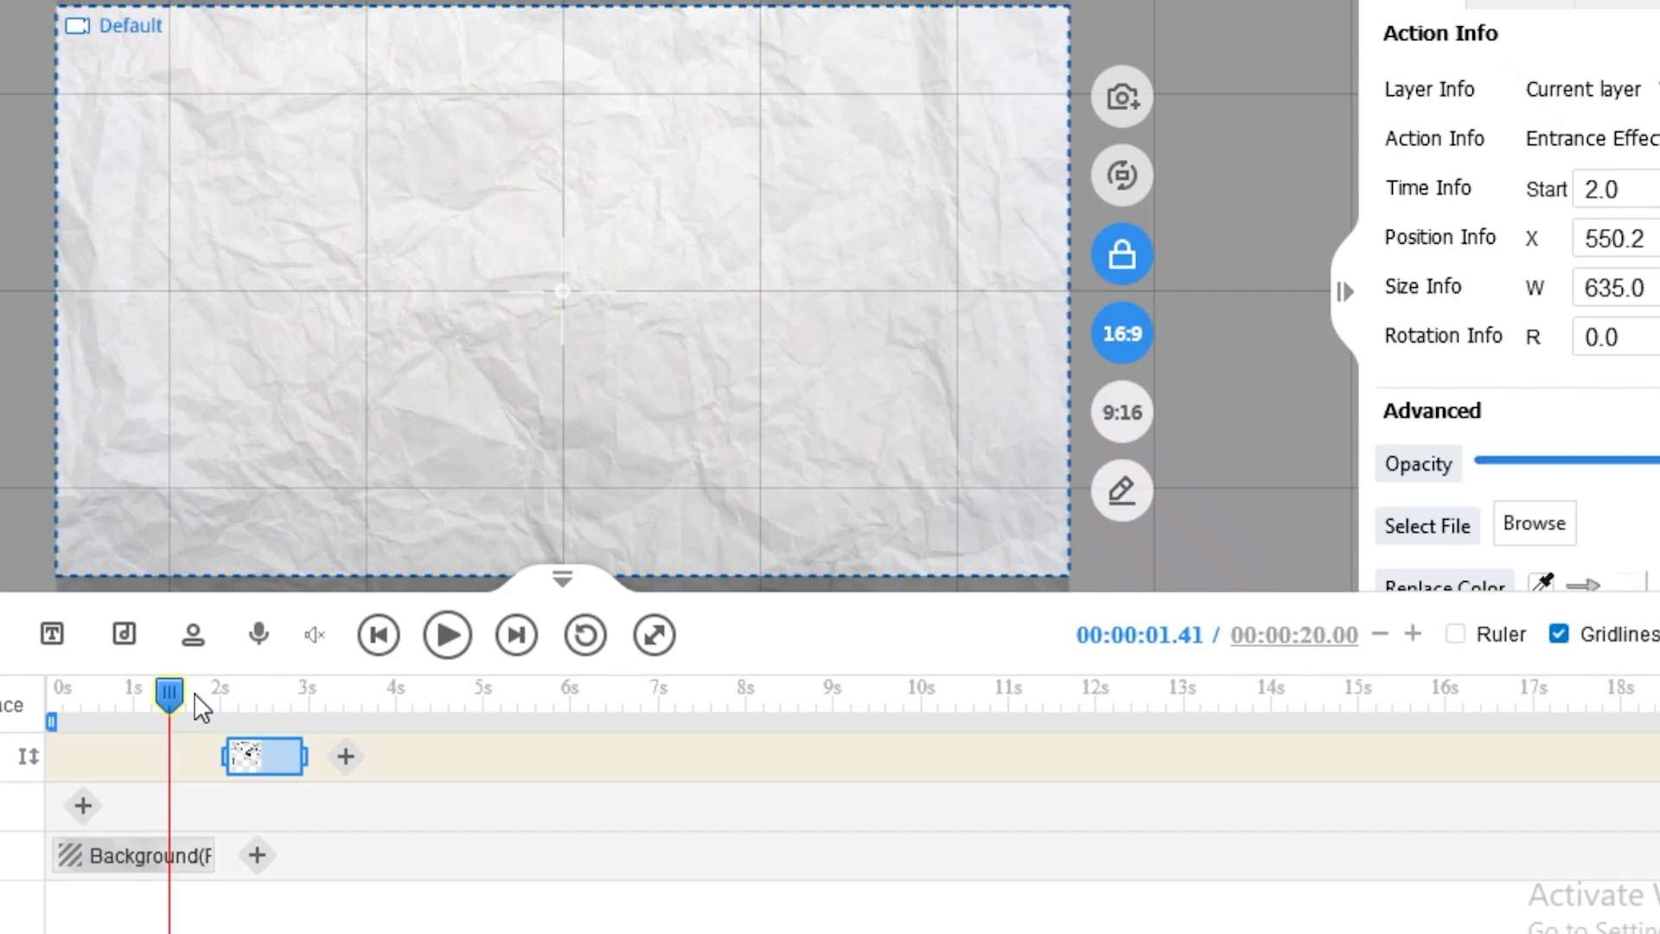
pyautogui.click(149, 694)
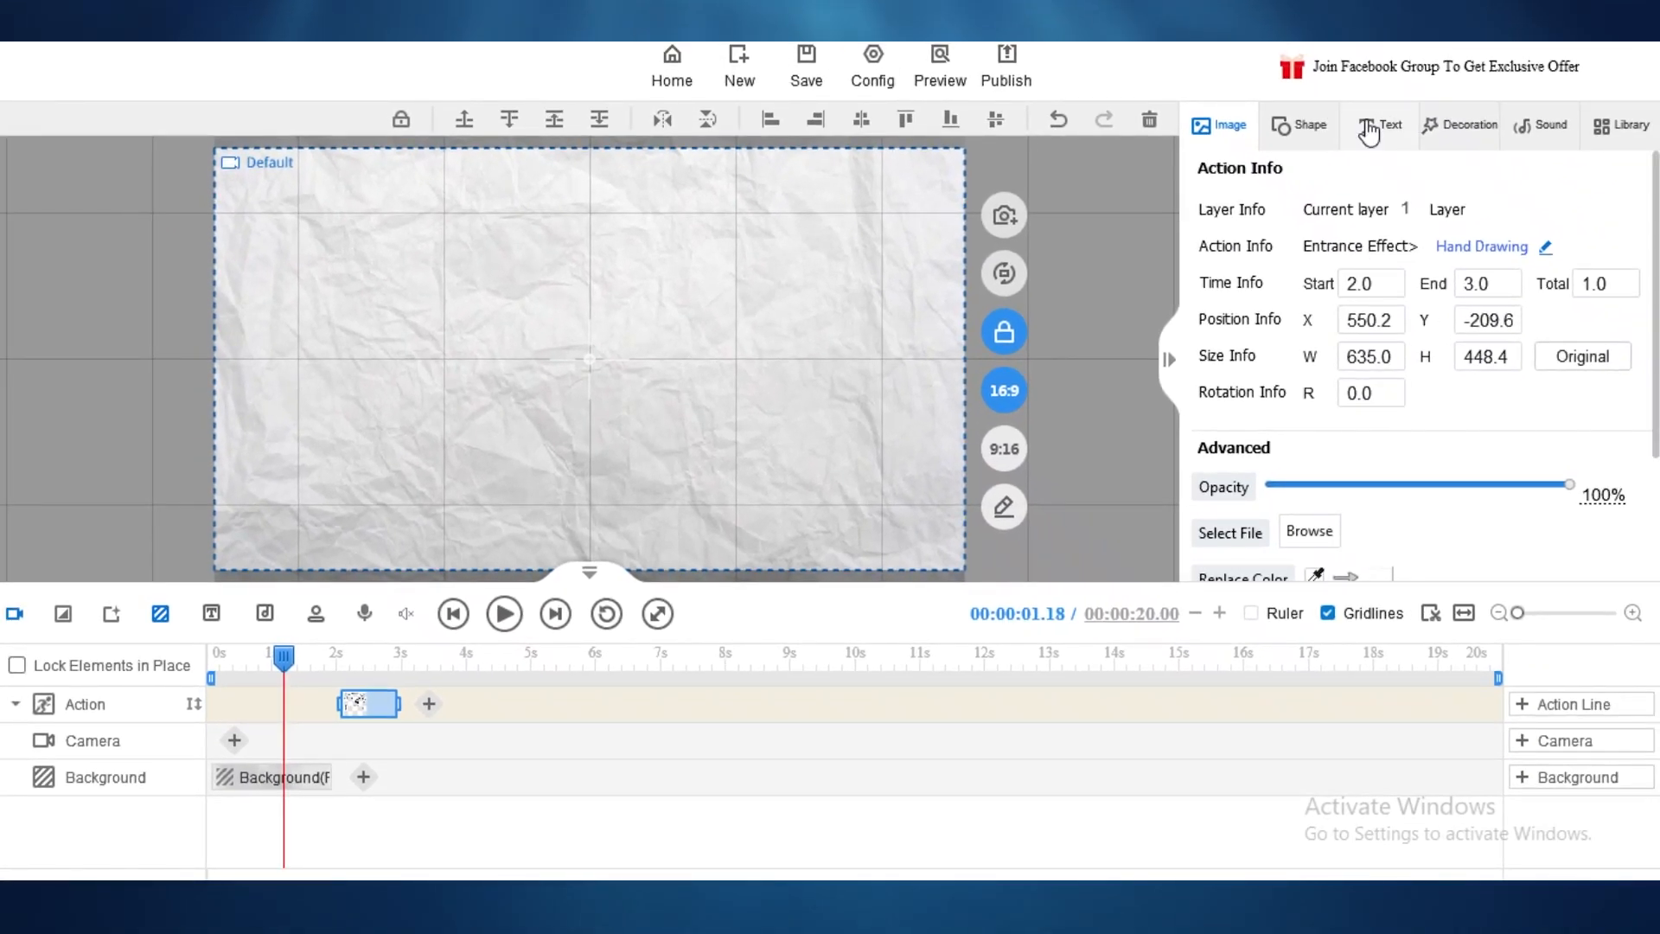
# Step: Add the bold Example Text sample from the text options to the canvas
pyautogui.click(1369, 129)
pyautogui.click(303, 661)
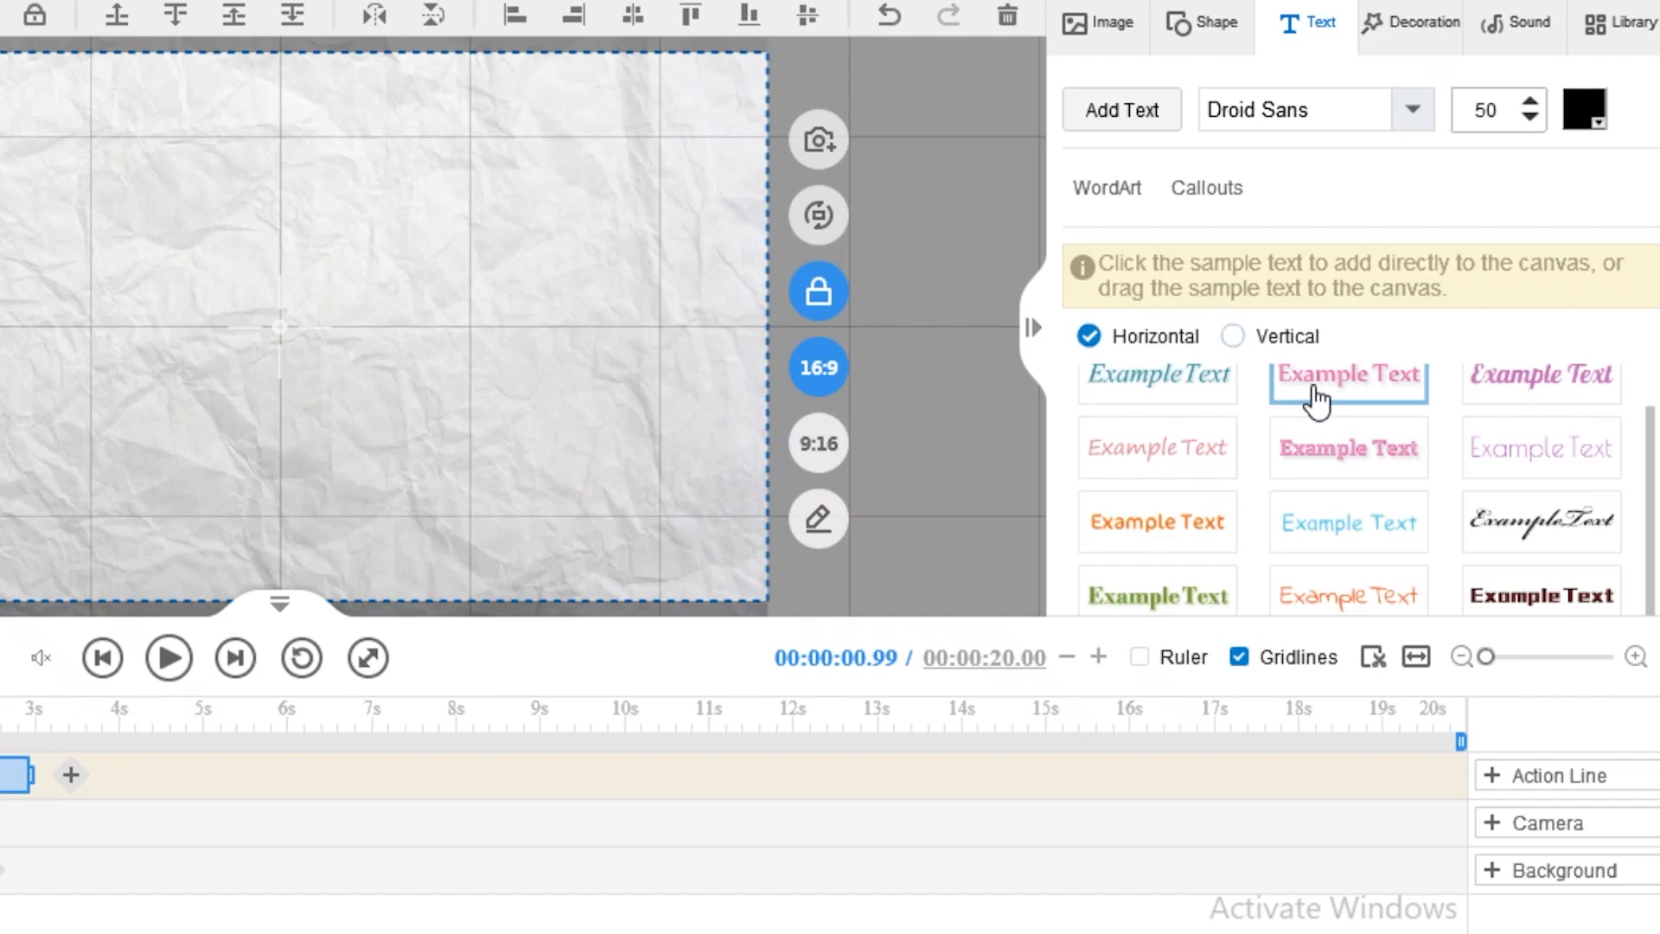
pyautogui.scroll(-1, 1383, 484)
pyautogui.click(1541, 588)
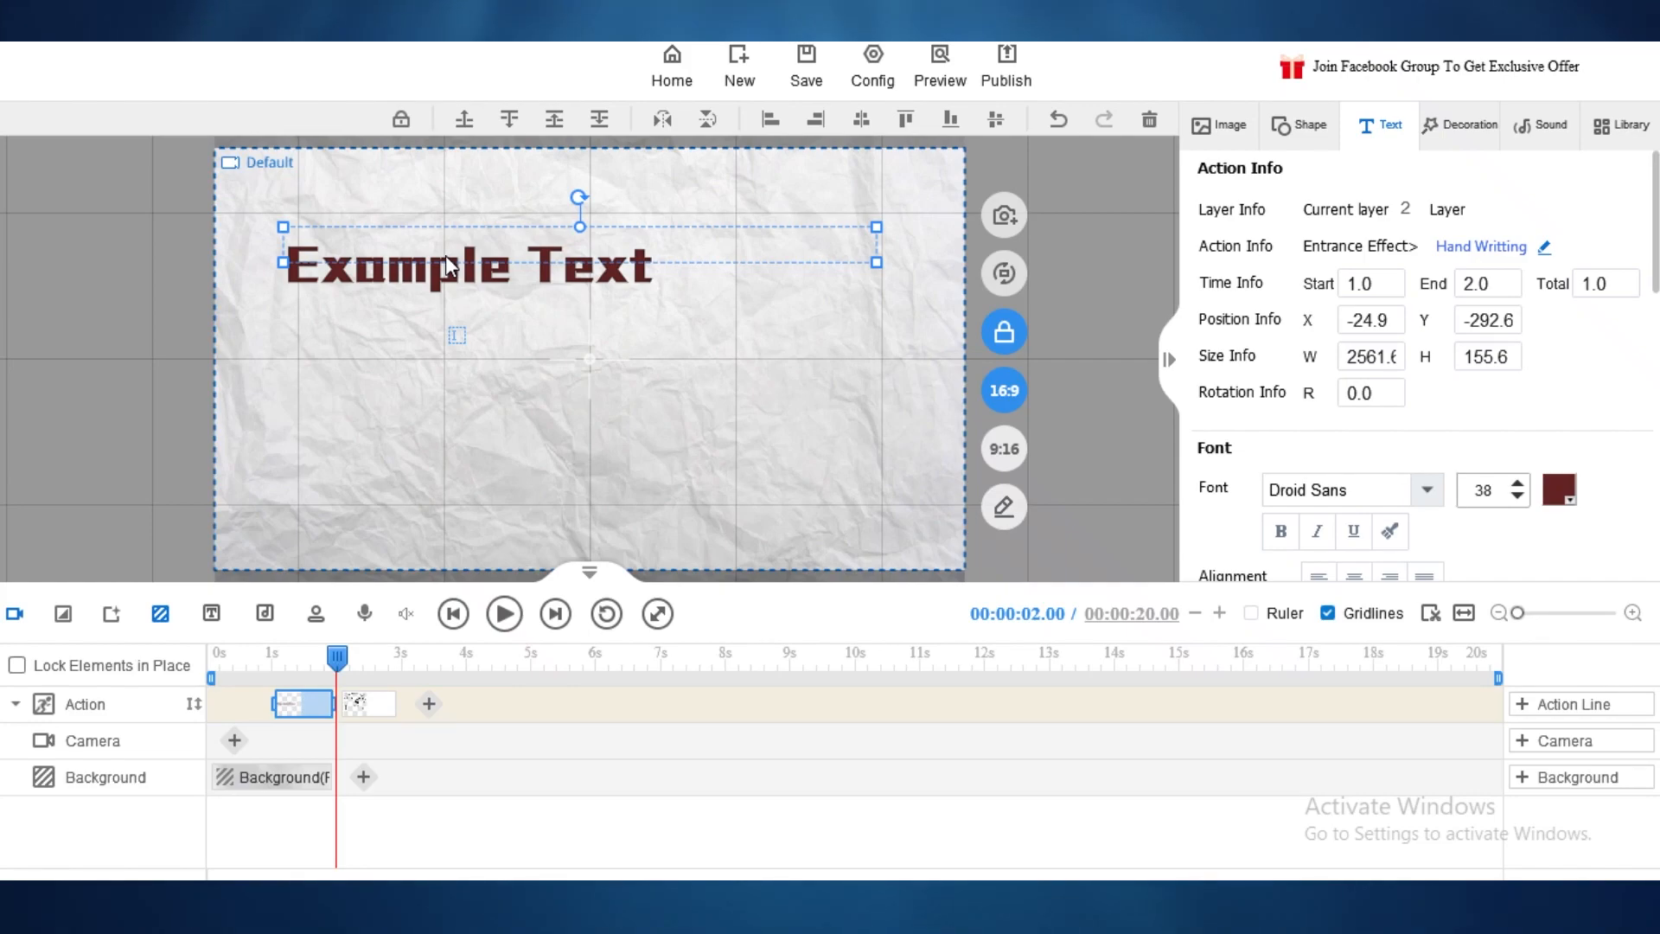
# Step: Move the title's hand-writing clip to start at 0 s, ahead of the bear's entrance
pyautogui.moveTo(337, 657)
pyautogui.mouseDown()
pyautogui.moveTo(299, 657)
pyautogui.moveTo(331, 658)
pyautogui.mouseUp()
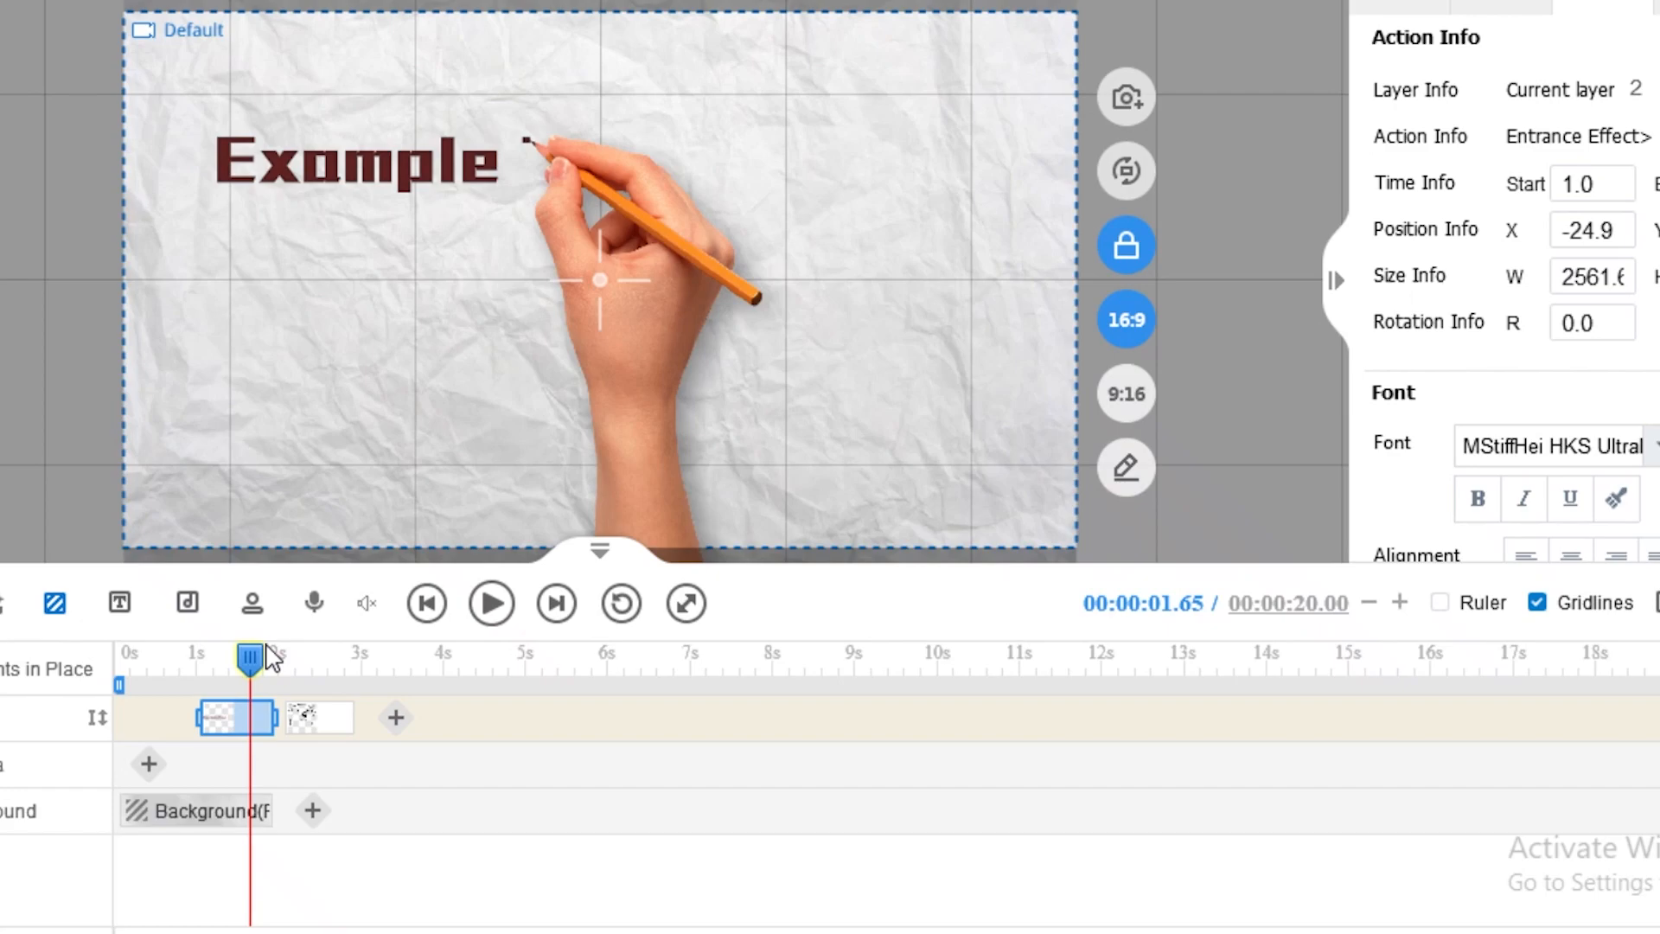
pyautogui.click(279, 658)
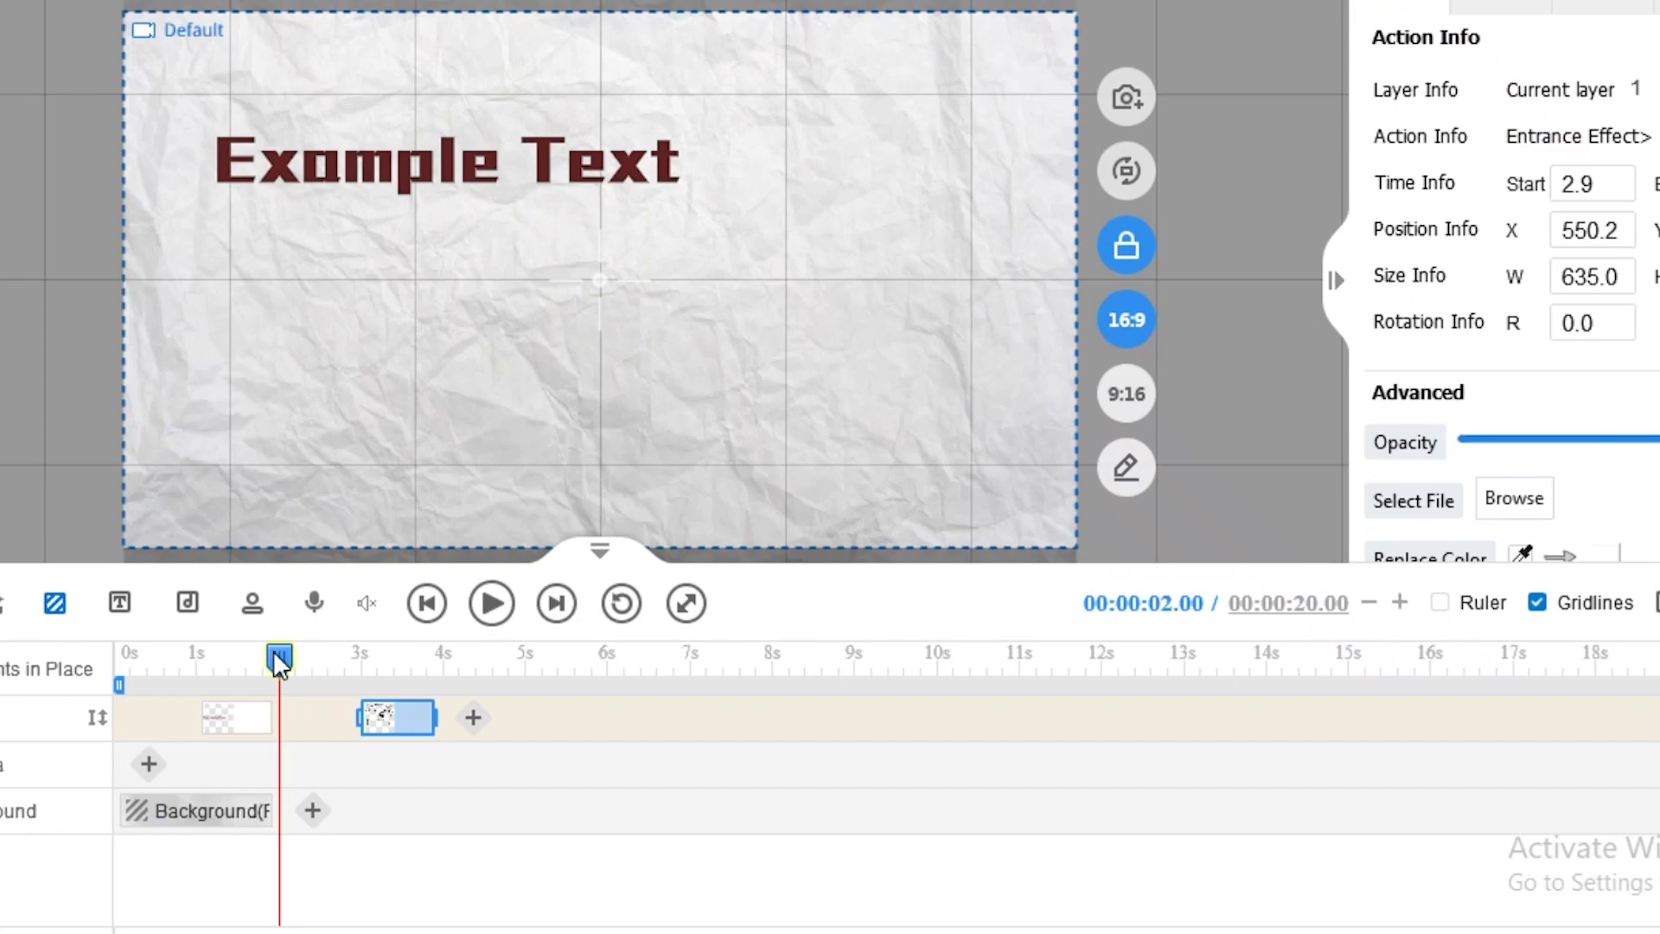
pyautogui.moveTo(243, 719)
pyautogui.mouseDown()
pyautogui.moveTo(163, 719)
pyautogui.moveTo(337, 640)
pyautogui.mouseUp()
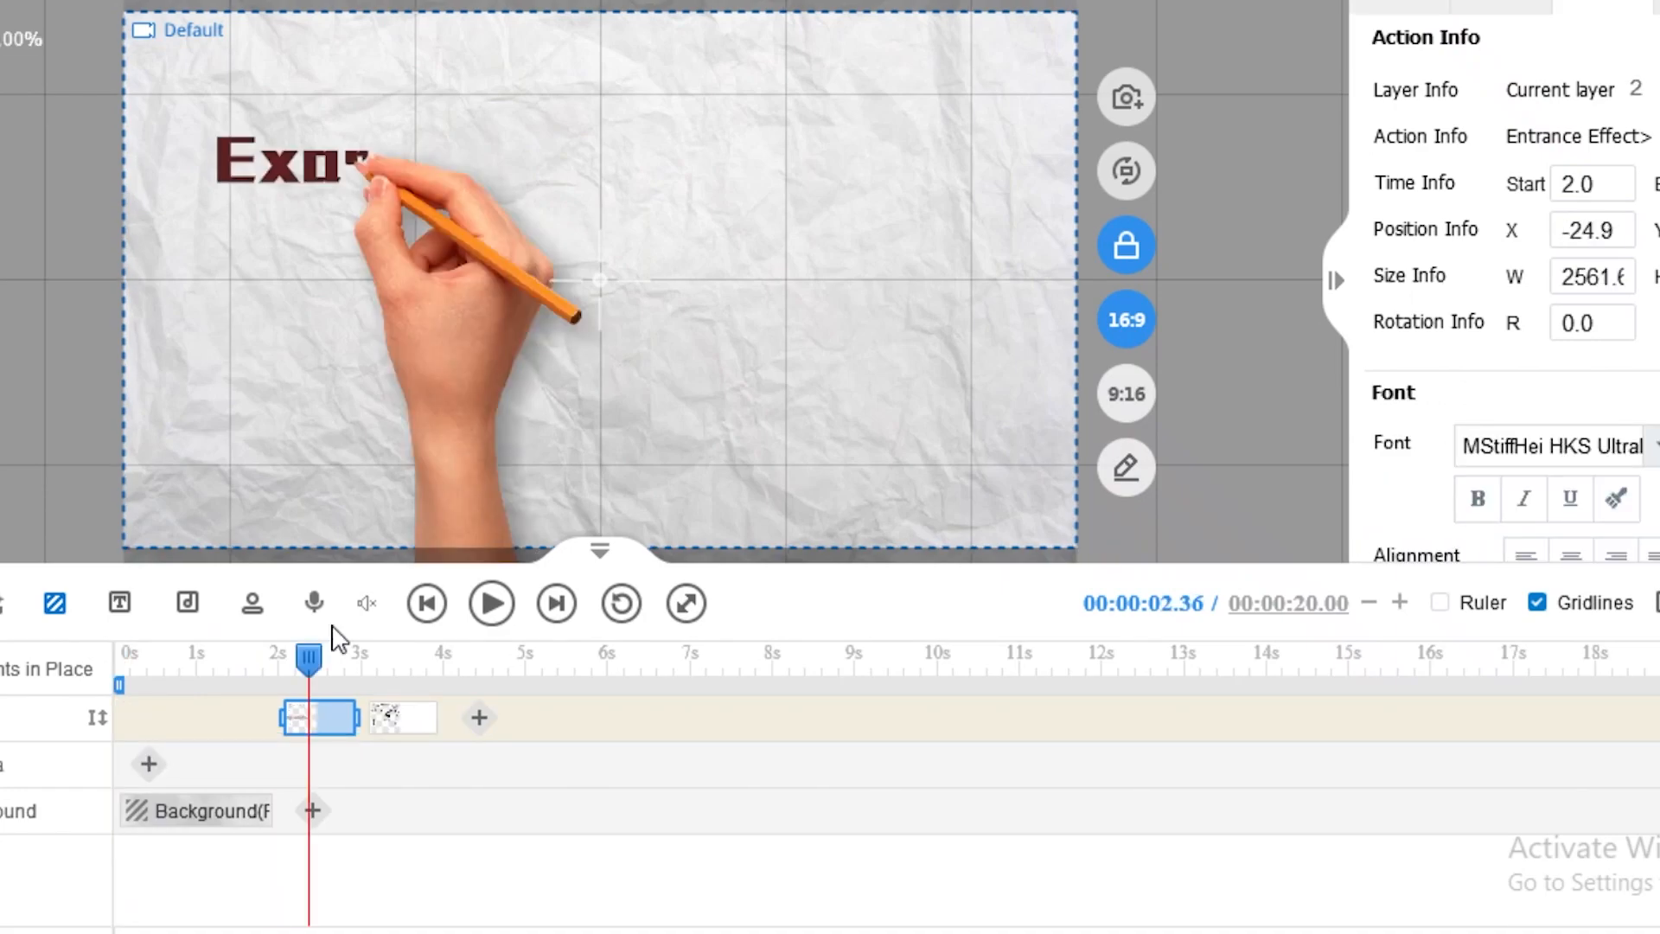
# Step: Move the bear drawing's clip onto its own action row and delete that row
pyautogui.moveTo(402, 718); pyautogui.dragTo(413, 788)
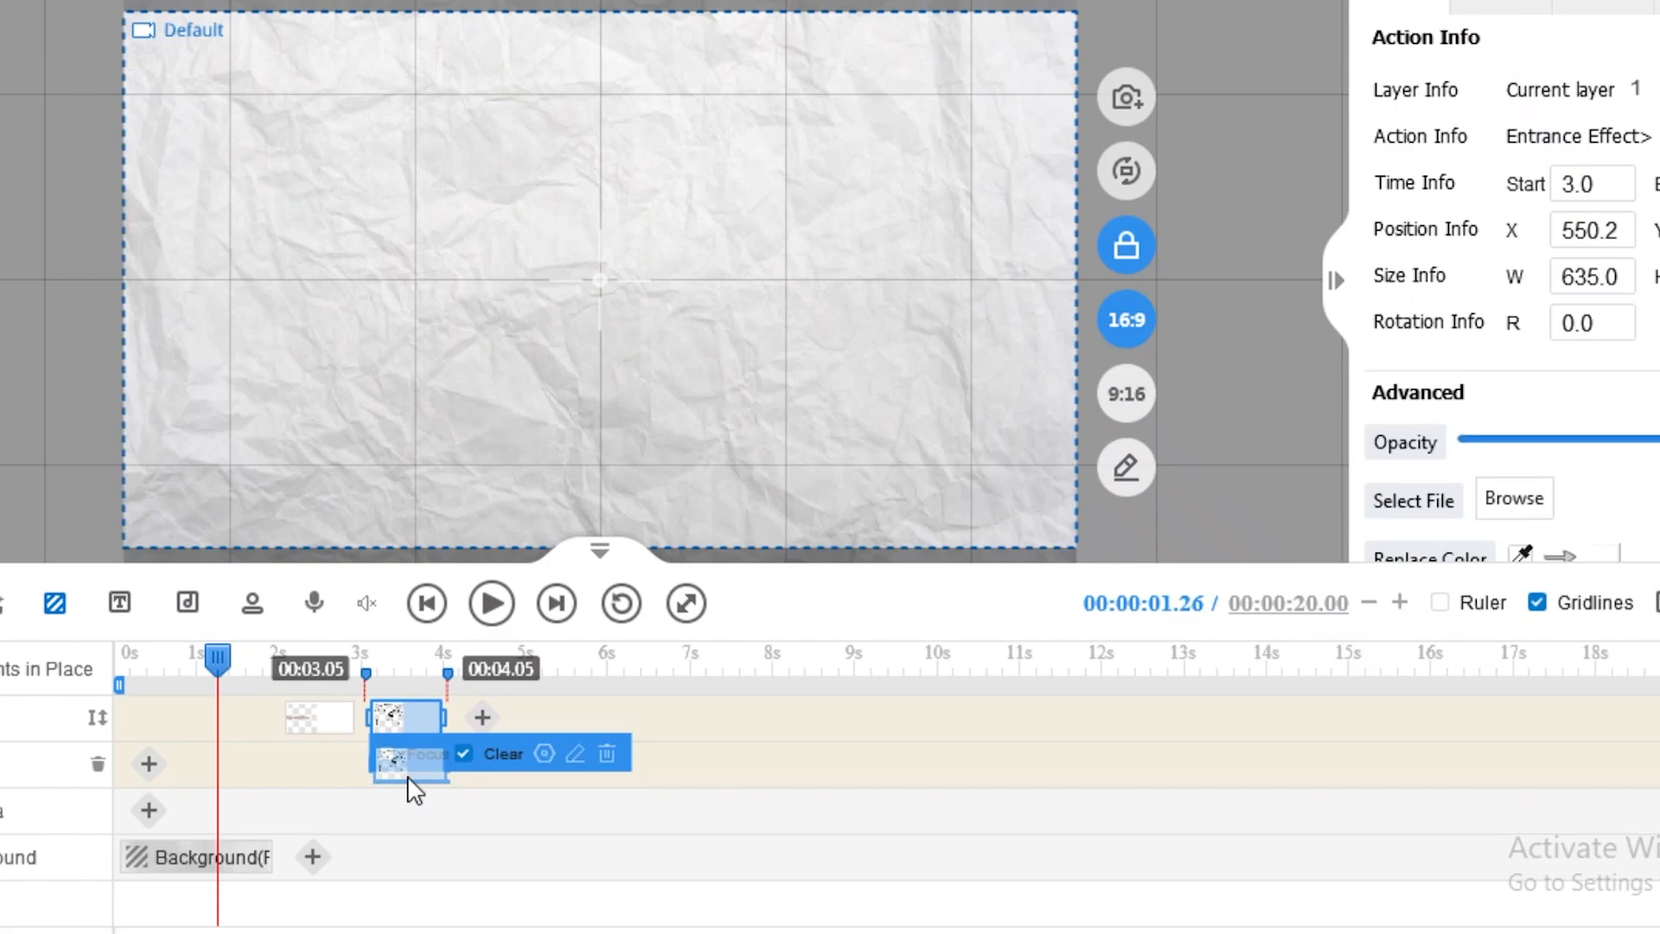
pyautogui.moveTo(414, 789); pyautogui.dragTo(376, 707)
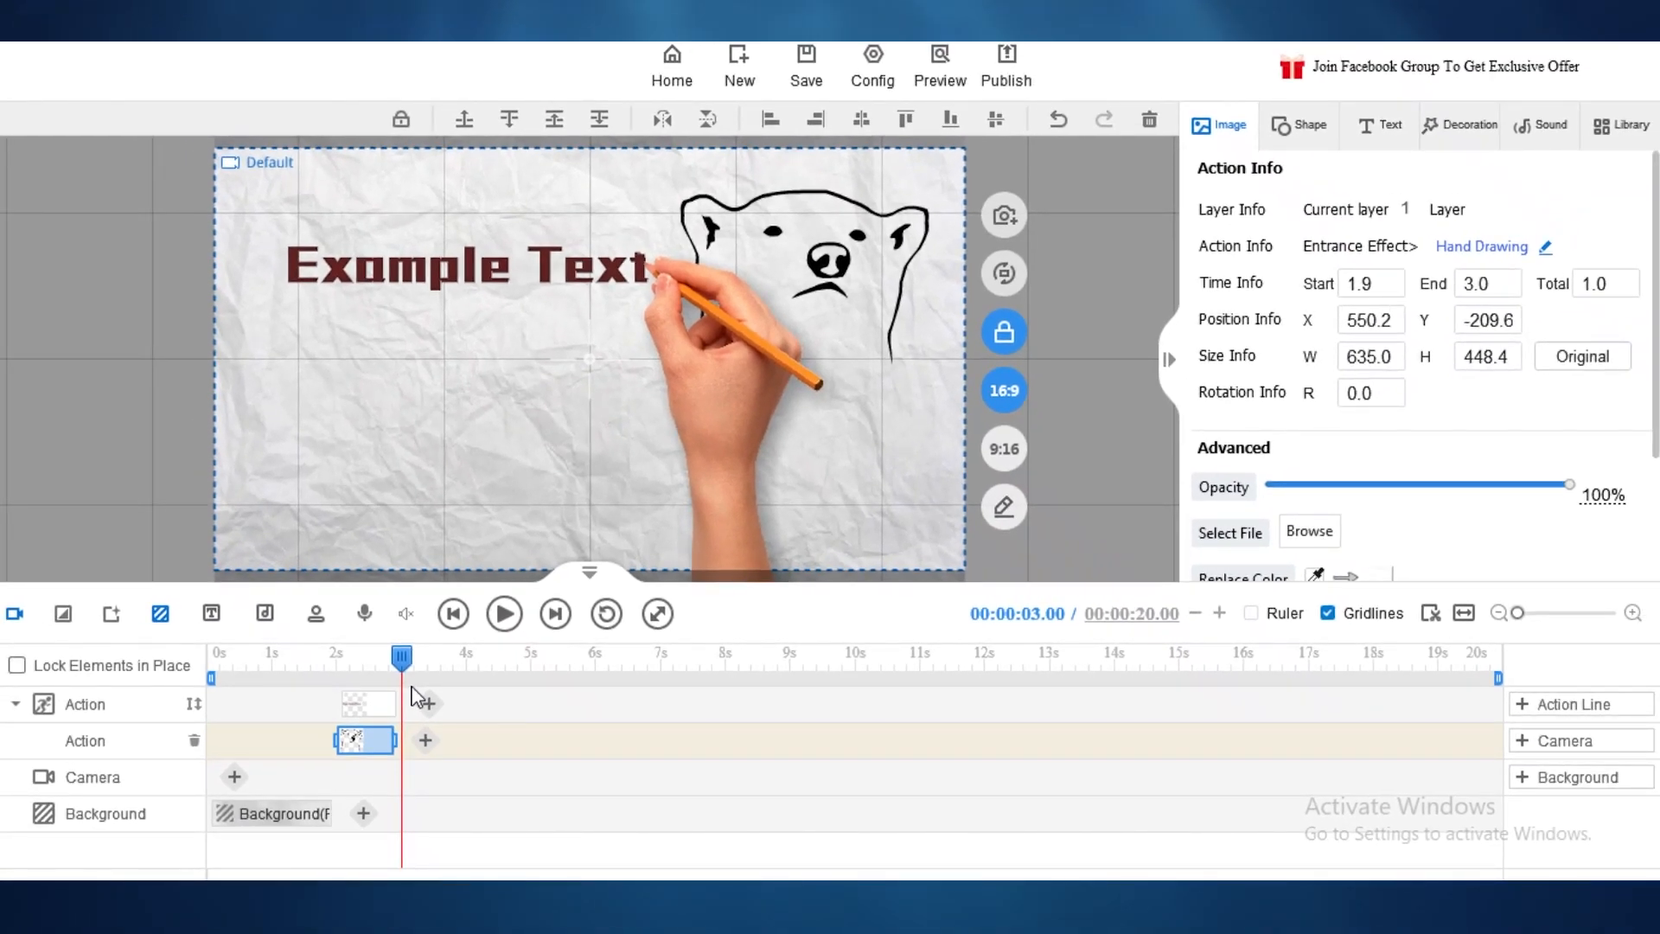
pyautogui.click(293, 741)
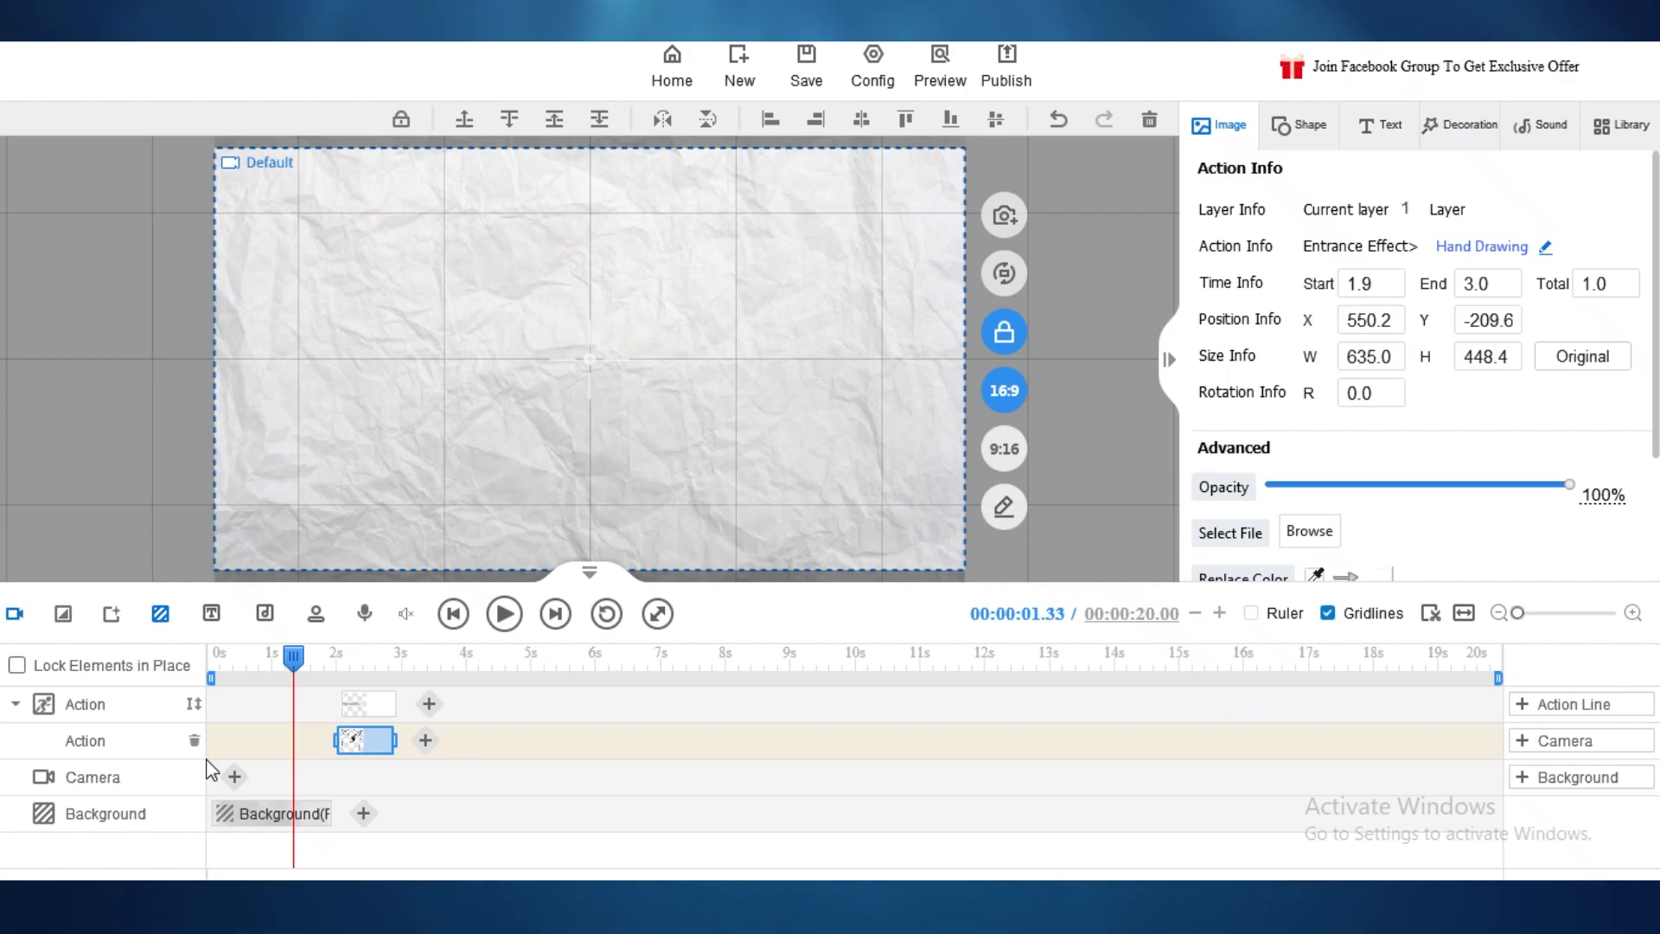
pyautogui.click(195, 740)
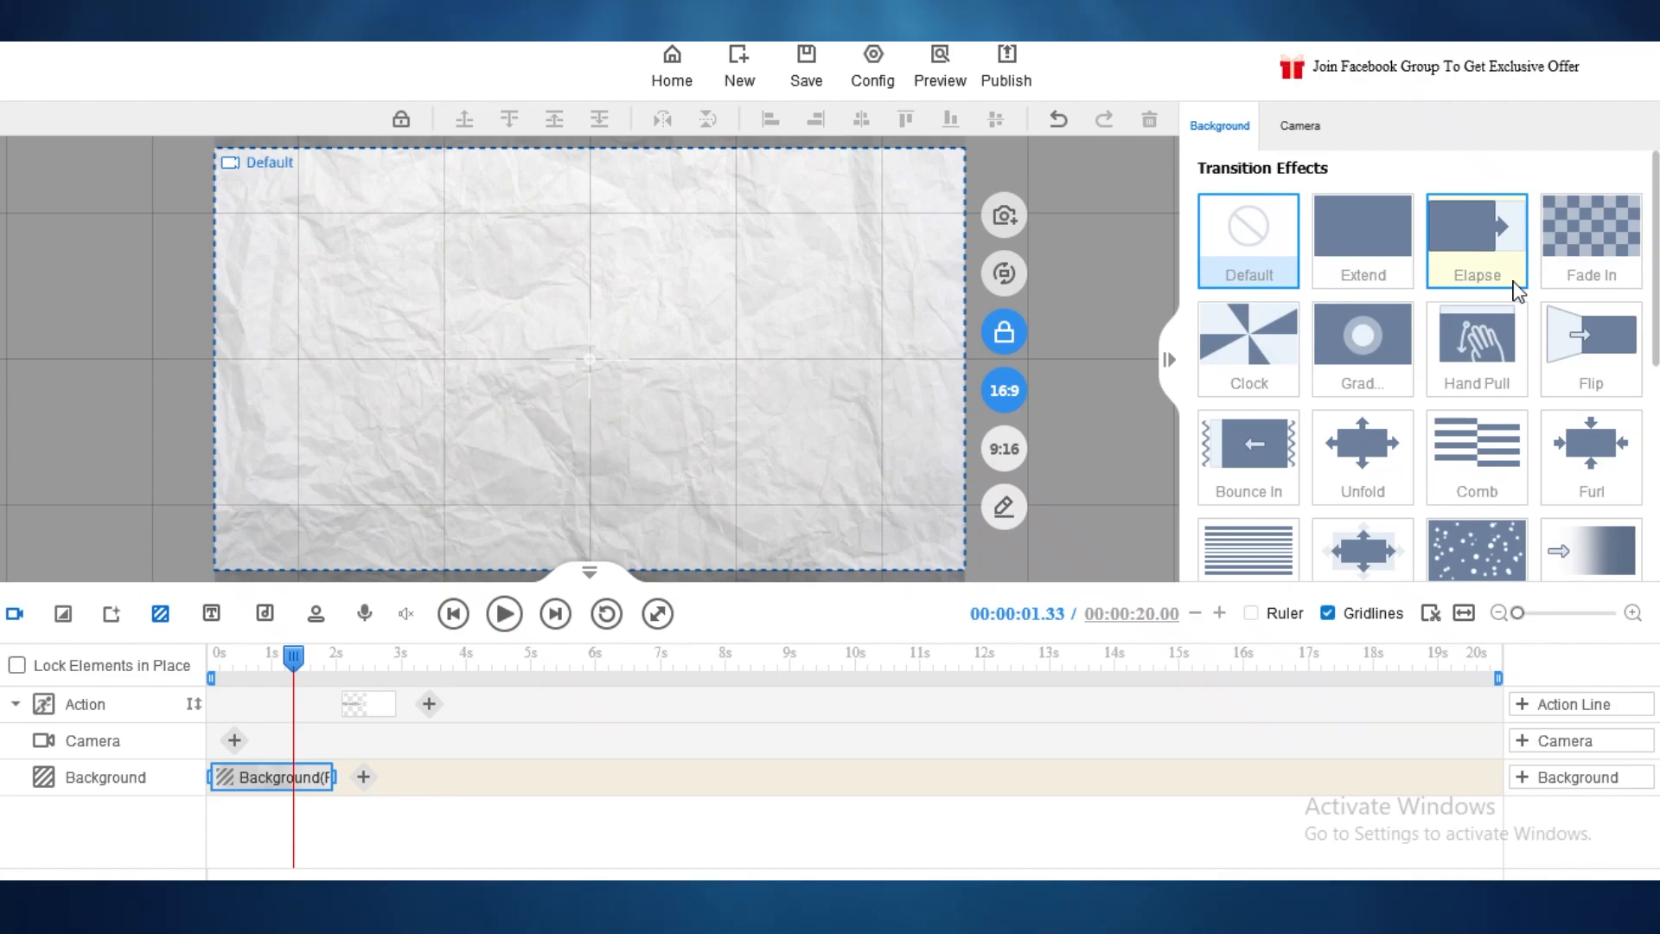
# Step: Add a pink background with the Hand Pull transition after the paper background
pyautogui.click(1500, 326)
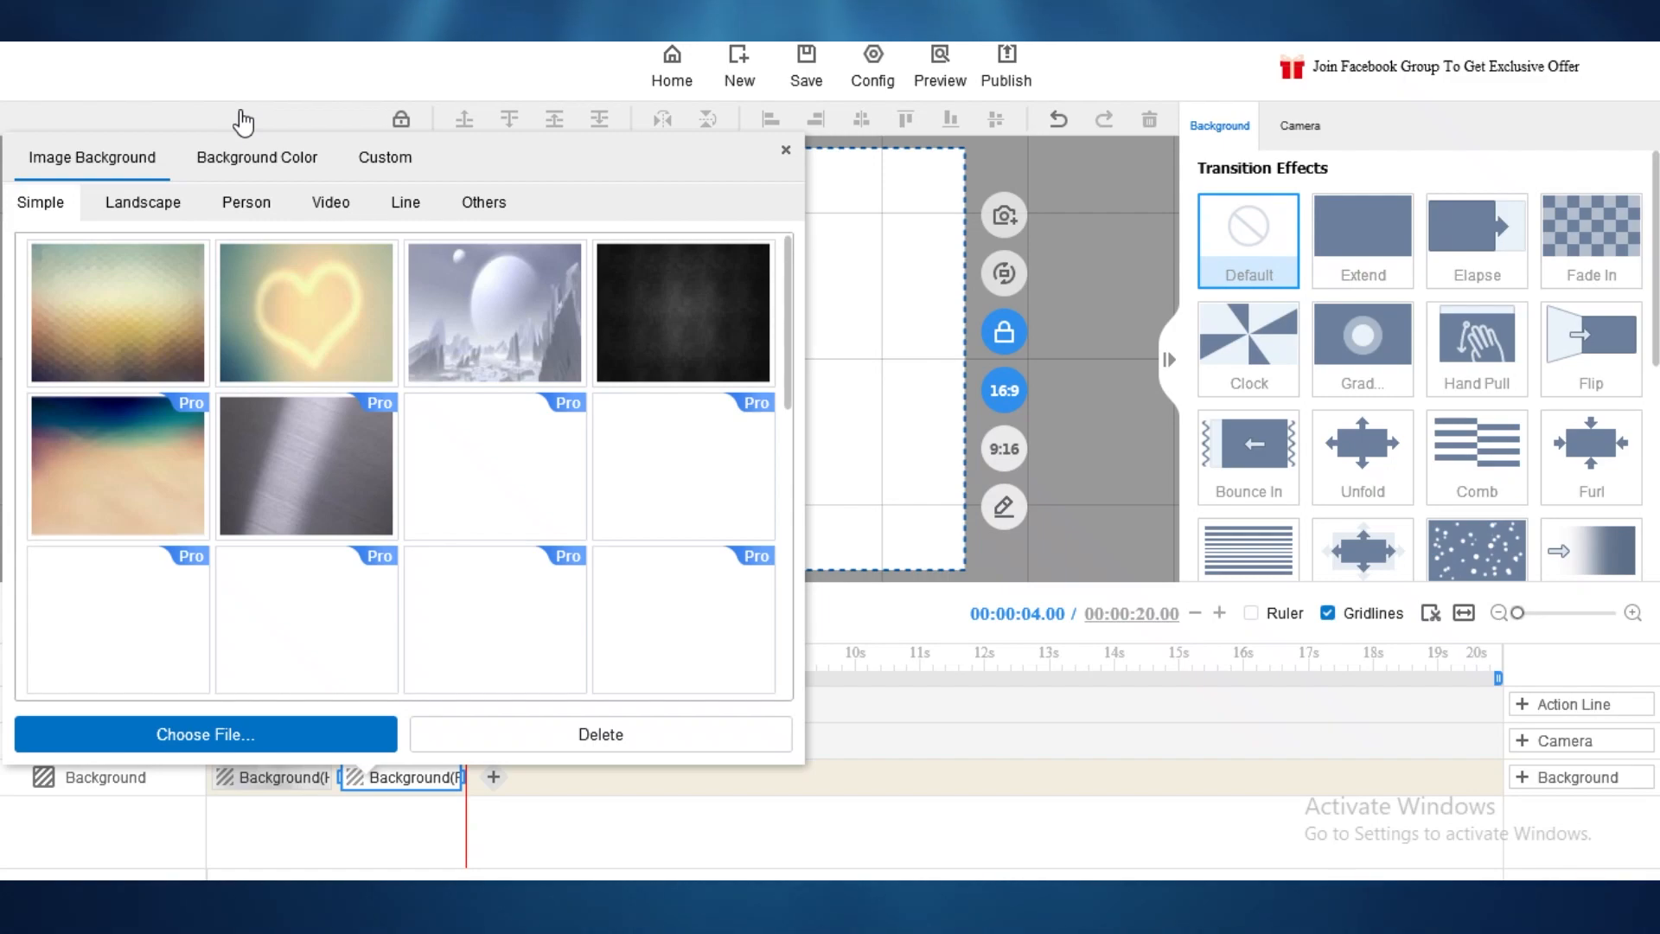
pyautogui.click(468, 783)
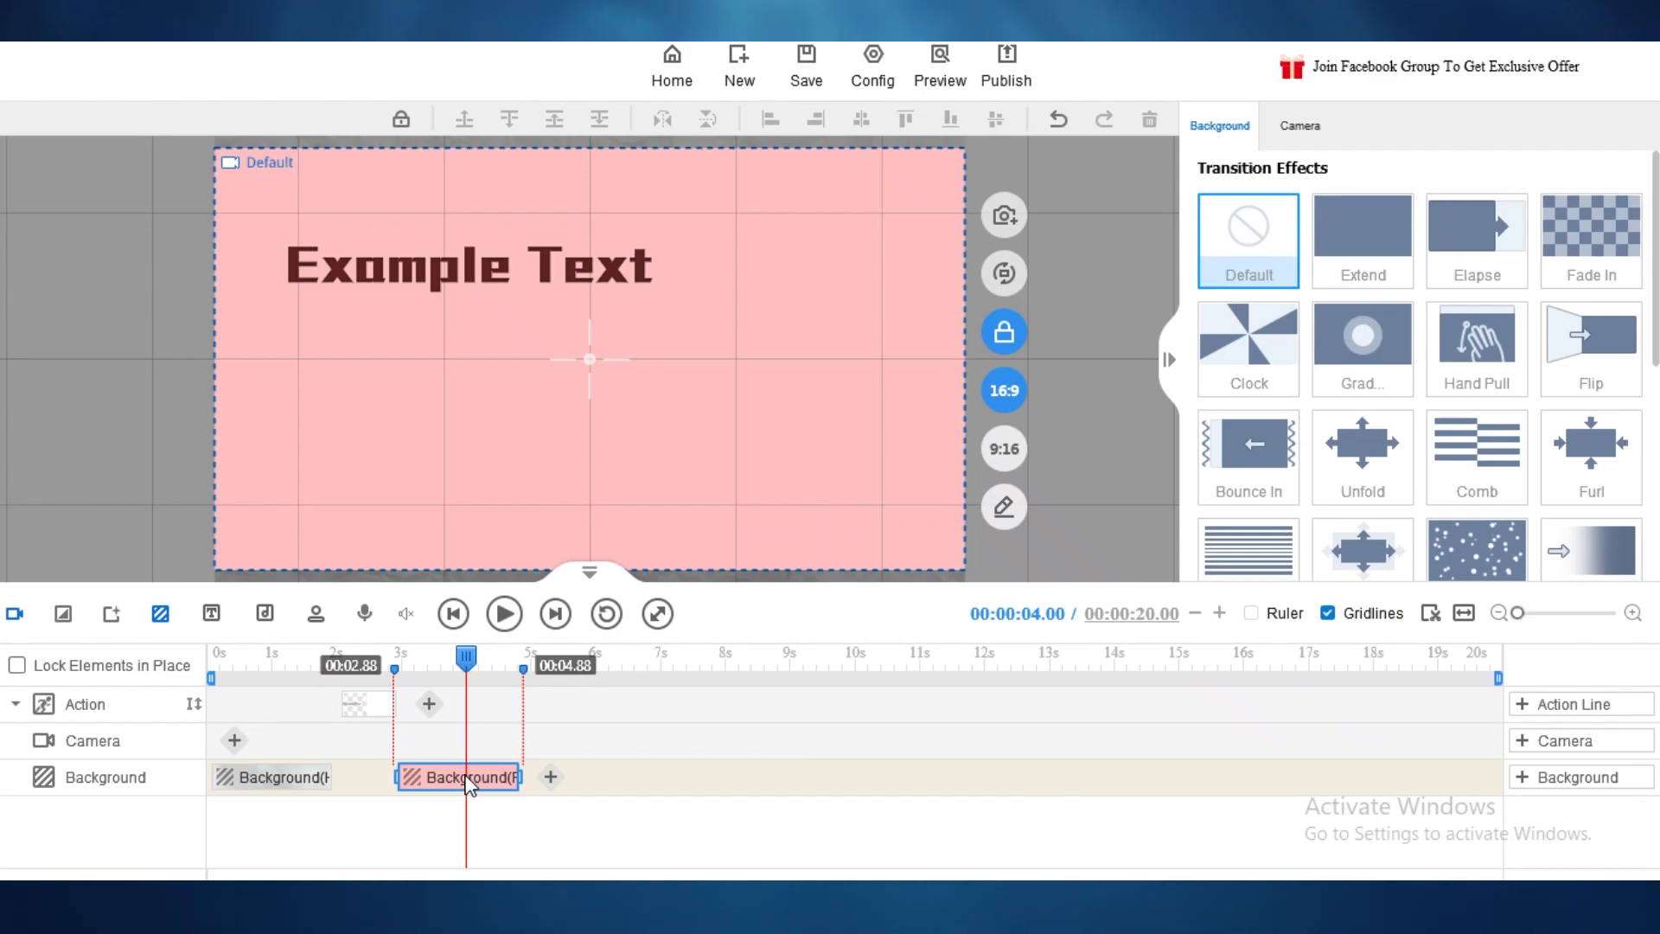
pyautogui.click(385, 696)
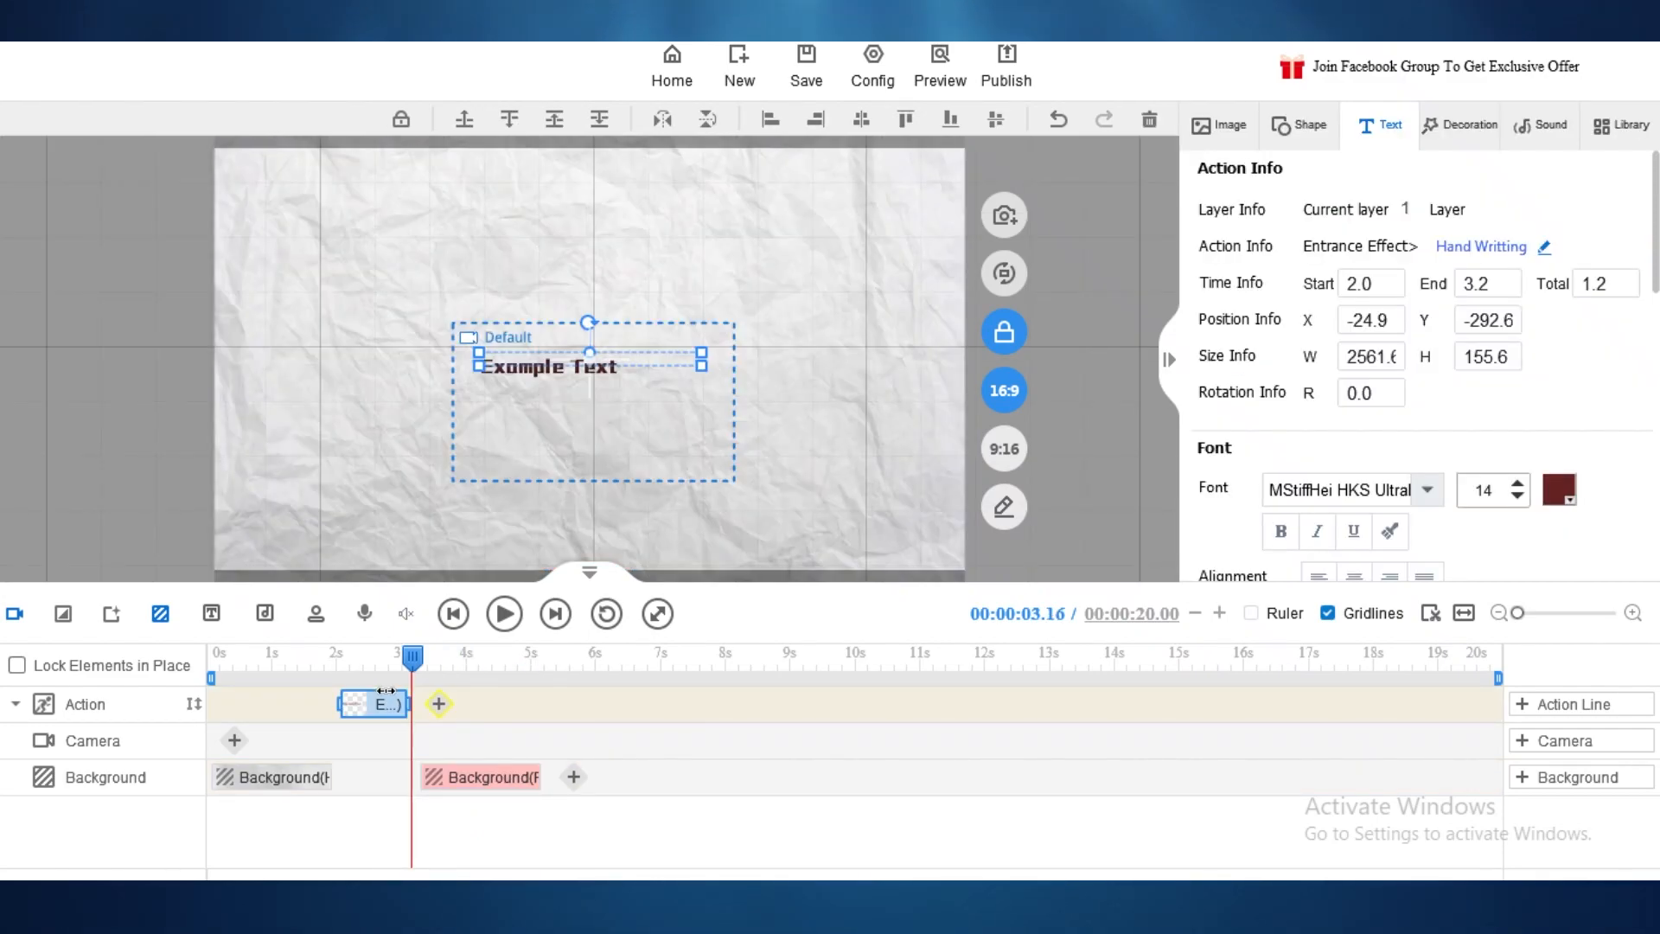
# Step: Lengthen the title's hand-writing to 2.1 s and place a transition clip around 1.05–2.13 s
pyautogui.doubleClick(386, 691)
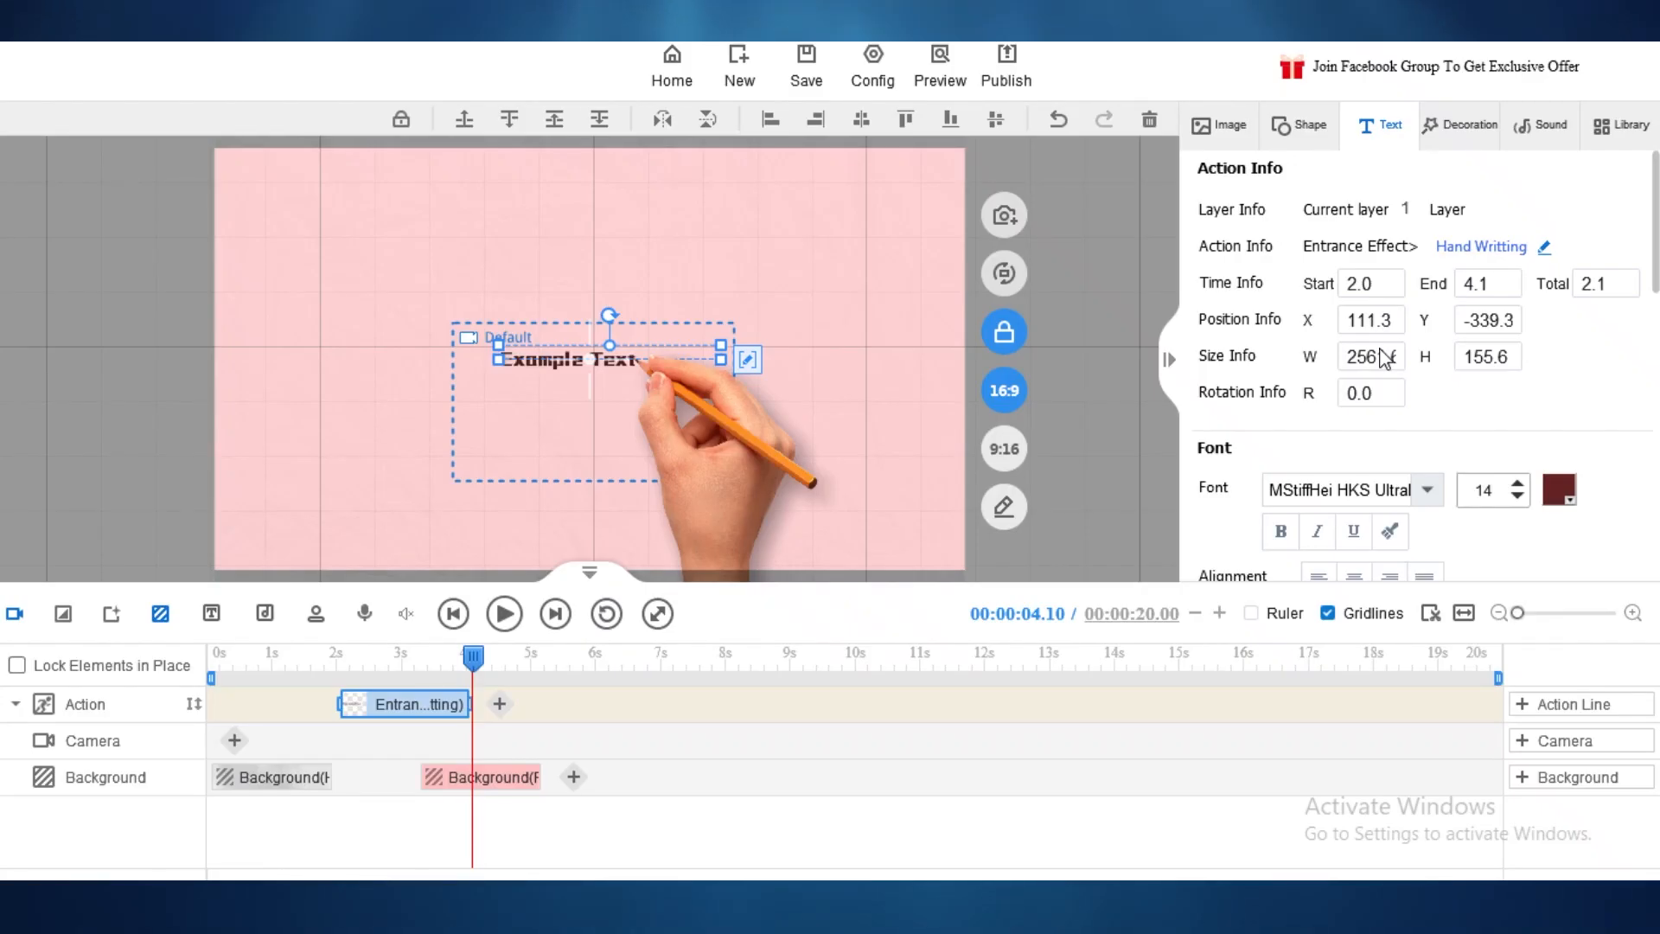
pyautogui.click(213, 766)
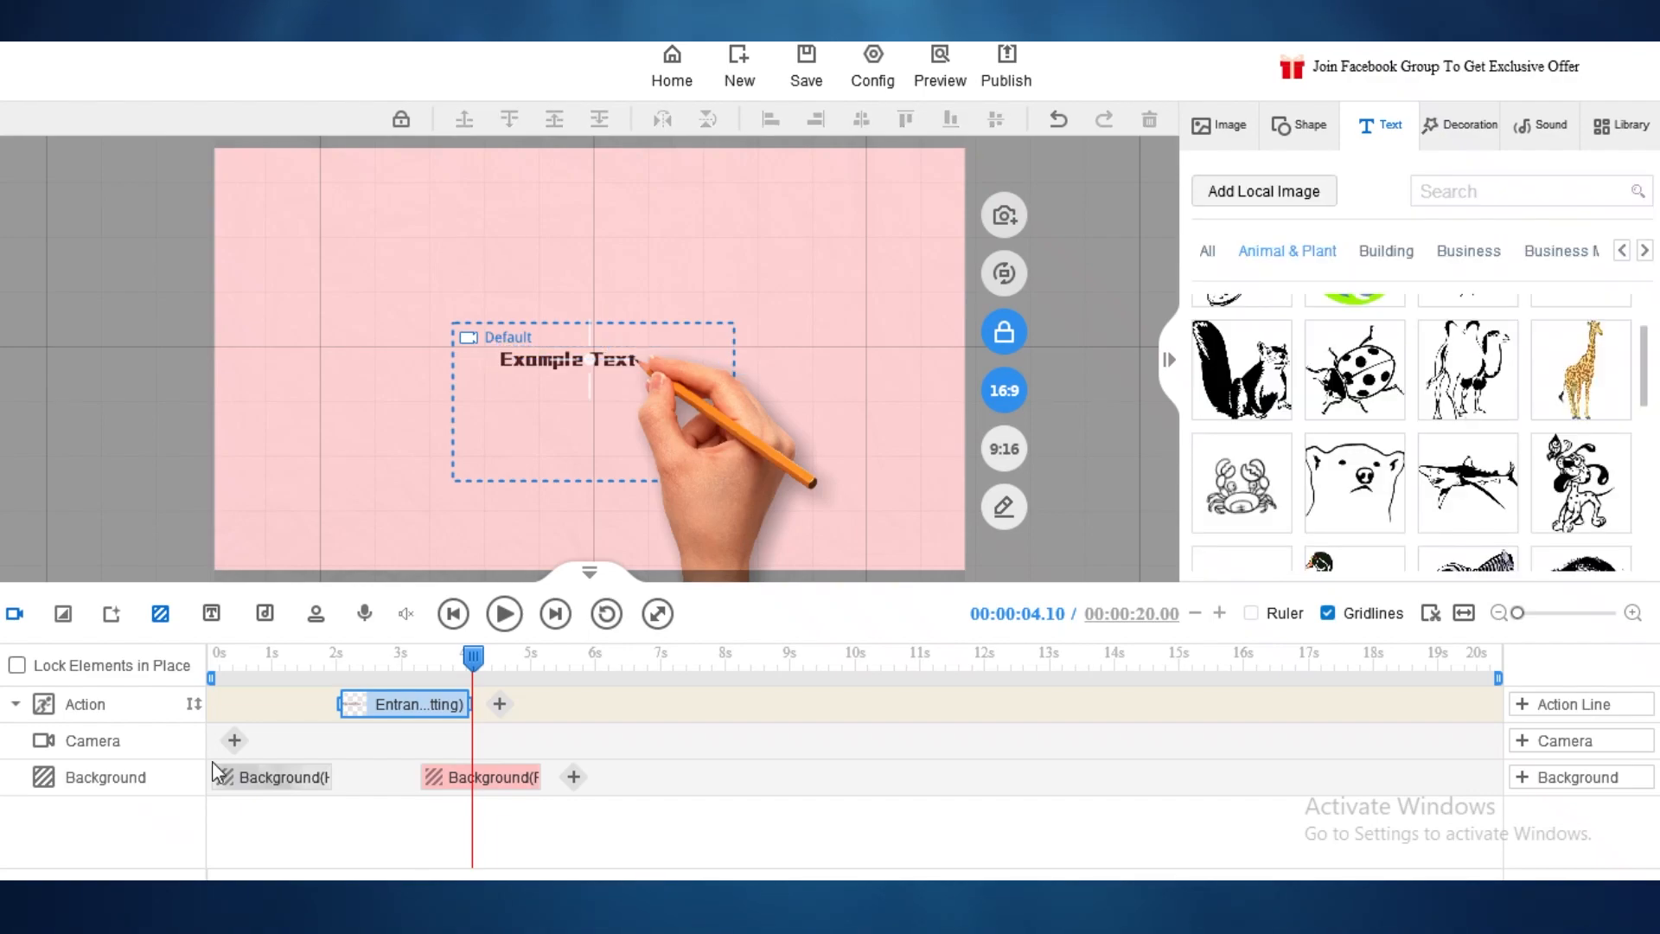
pyautogui.click(685, 745)
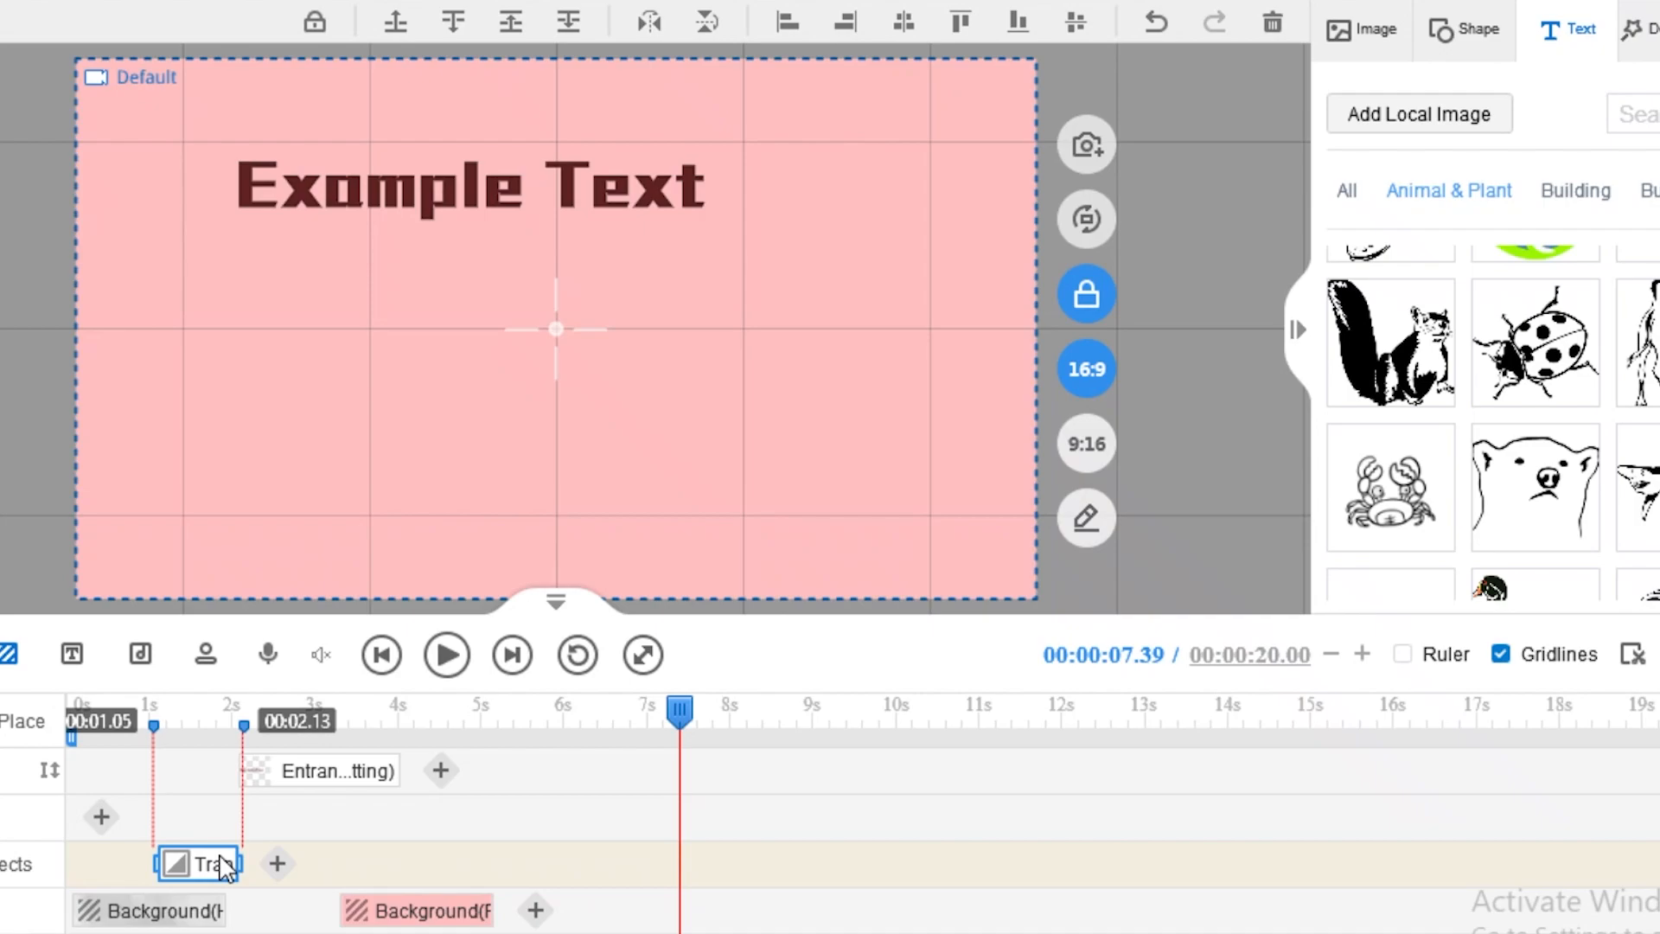
pyautogui.moveTo(225, 864); pyautogui.dragTo(304, 864)
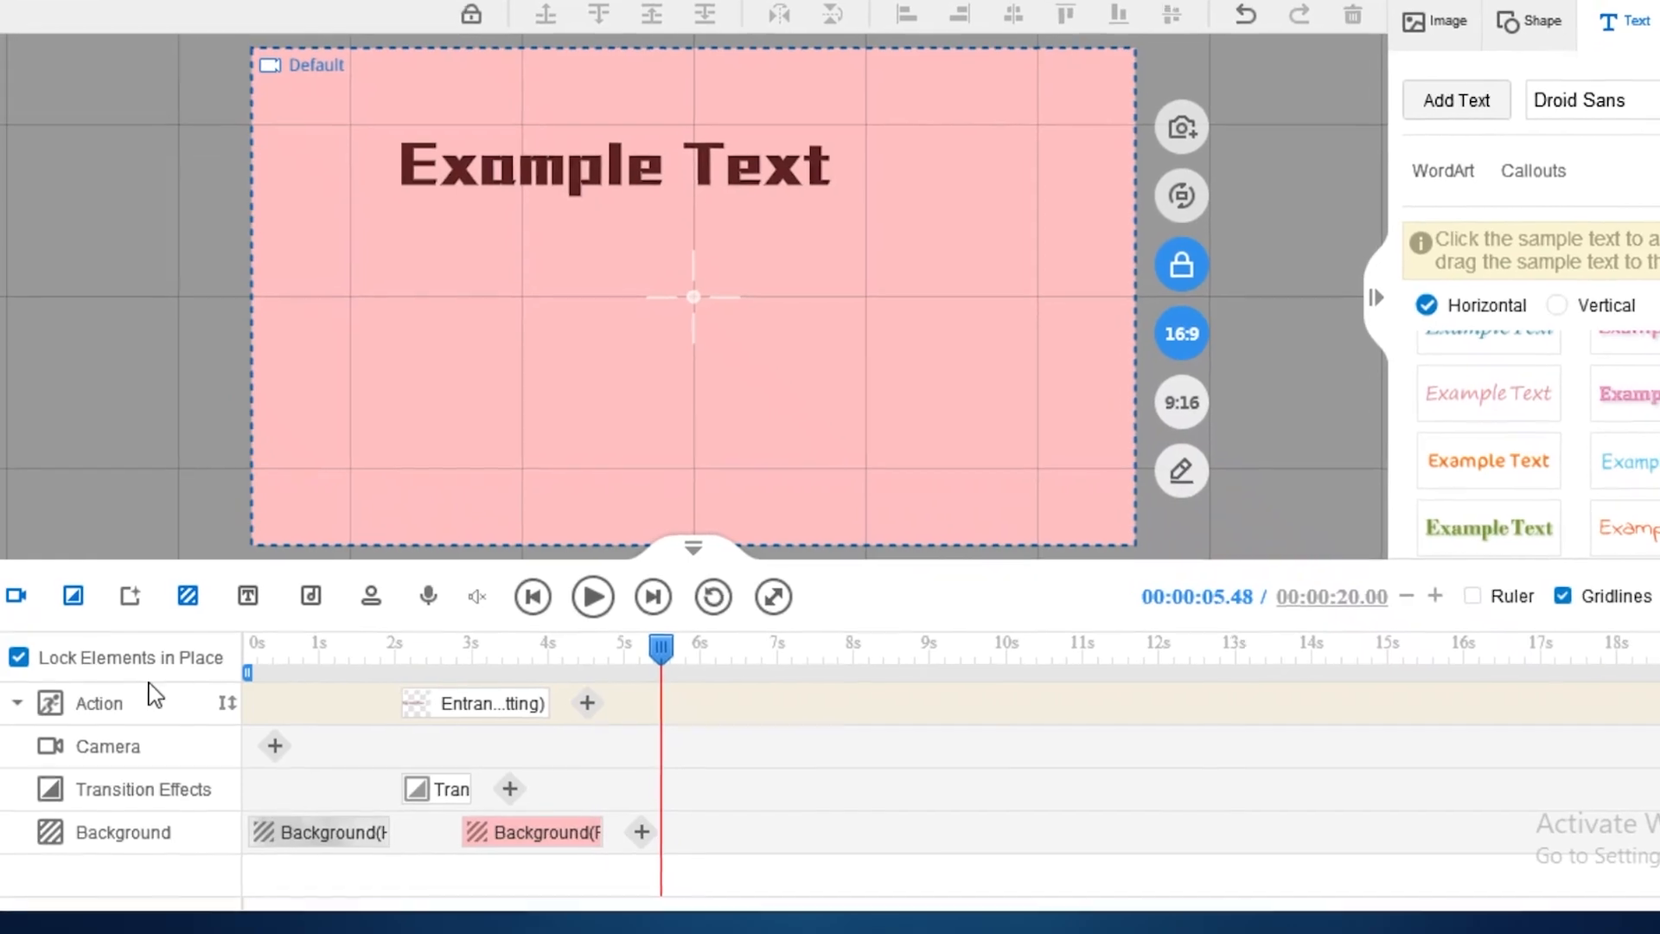
# Step: Move the title's hand-writing entrance to start at 1.6 s and preview the result
pyautogui.click(41, 667)
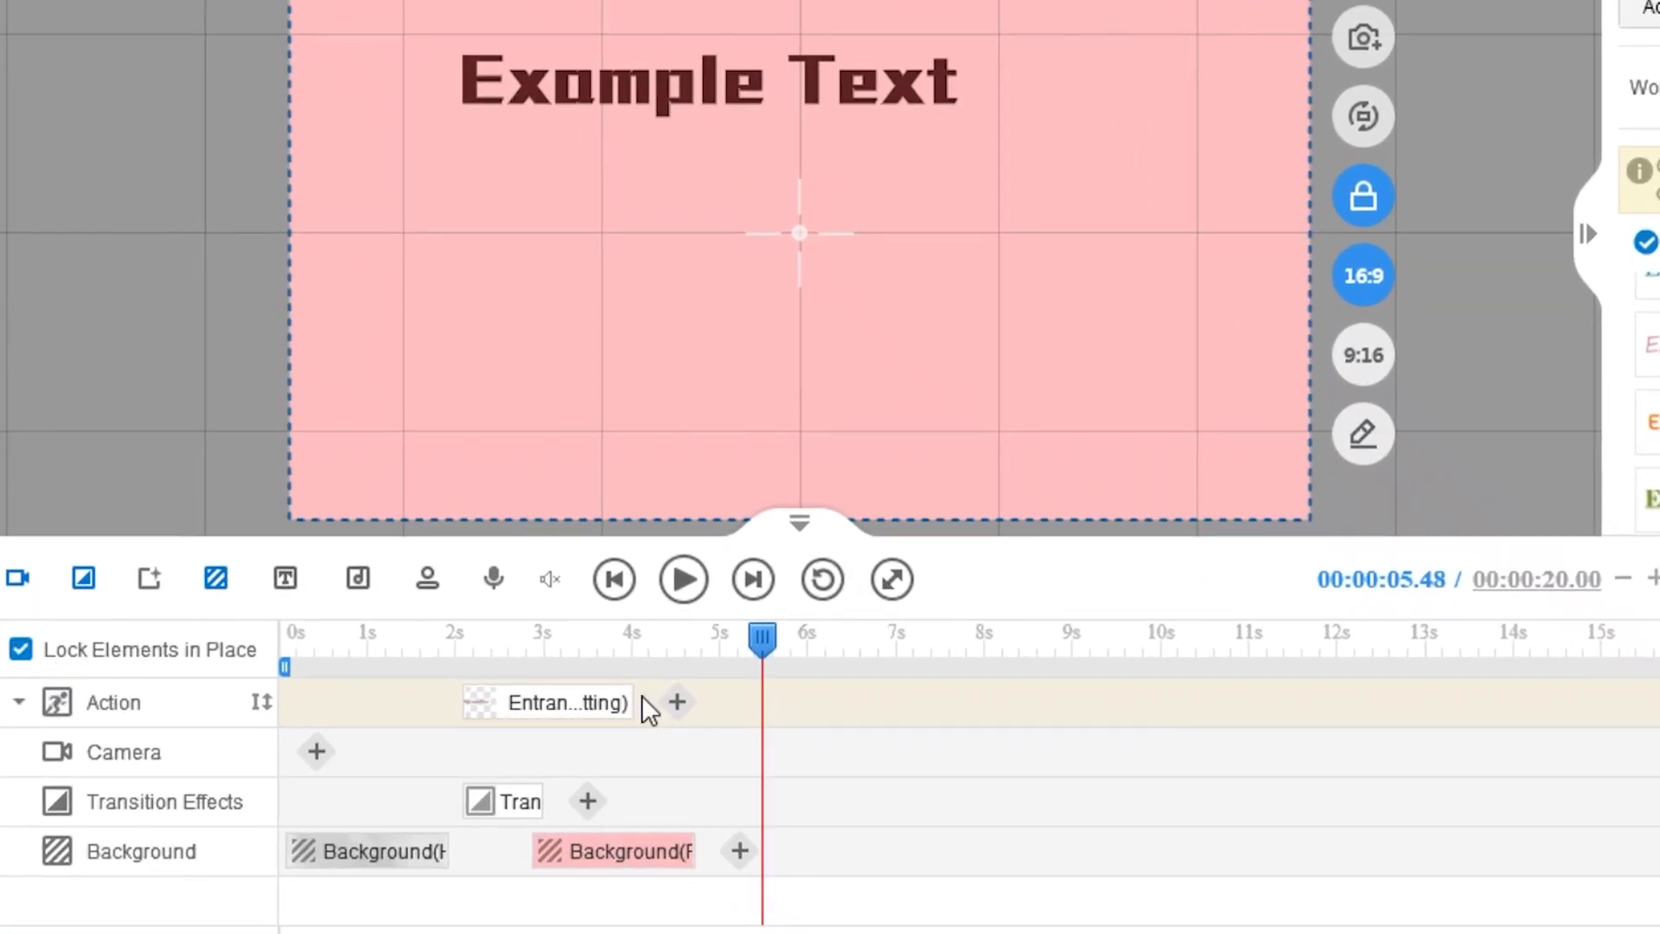
pyautogui.click(618, 702)
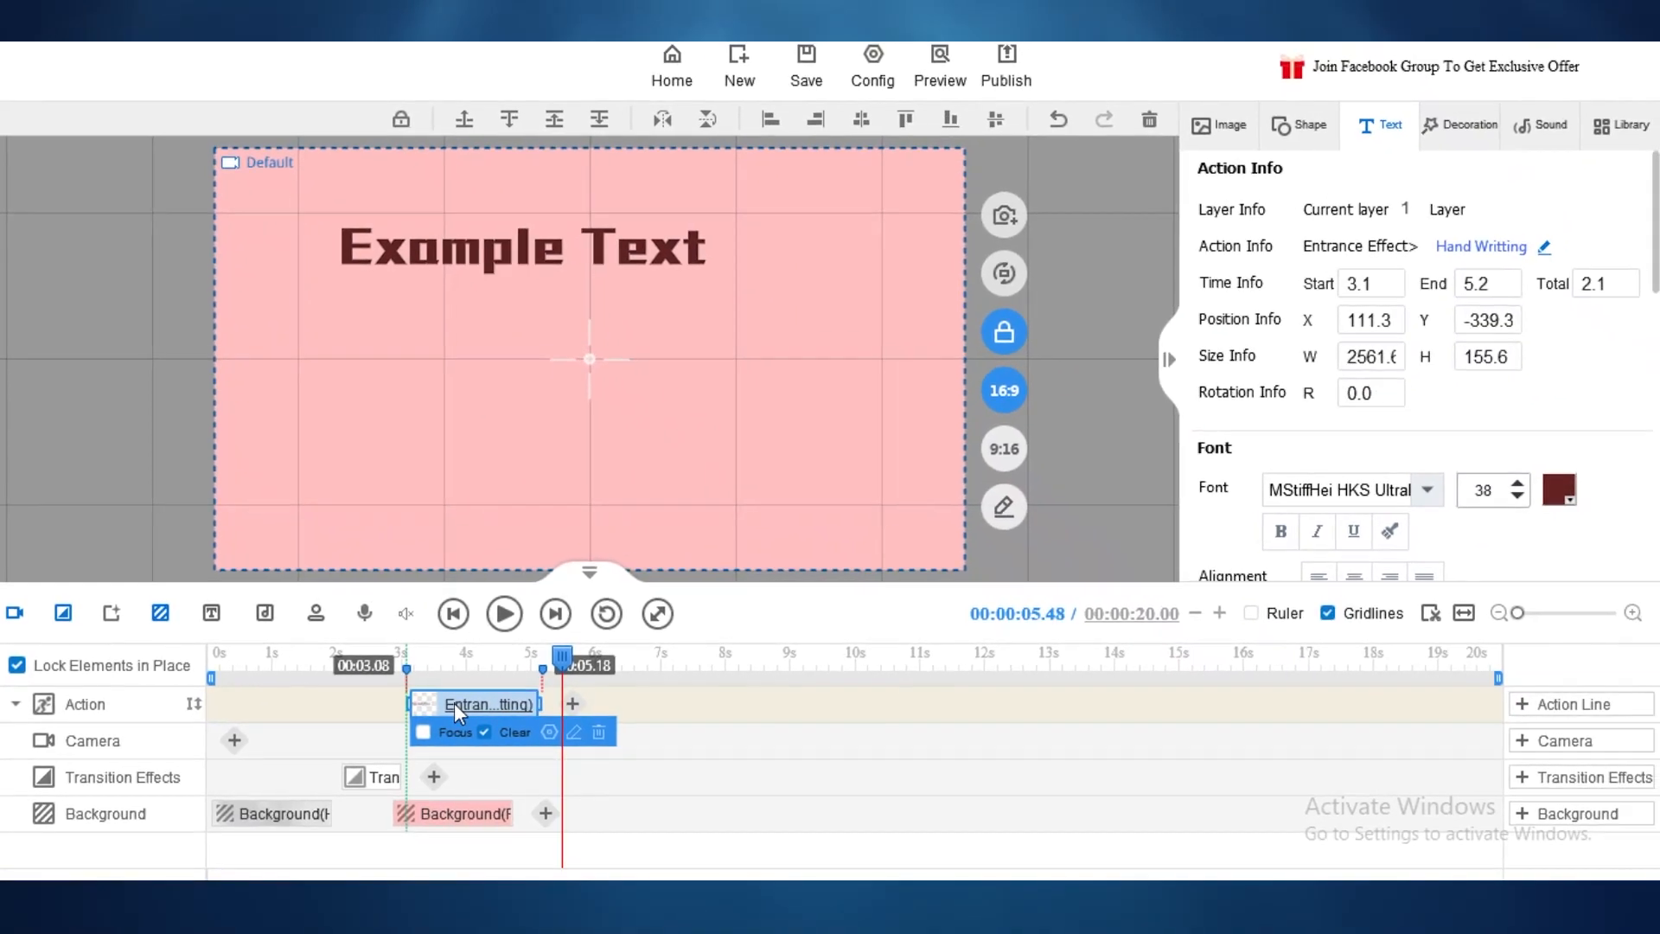
pyautogui.moveTo(453, 703); pyautogui.dragTo(422, 695)
pyautogui.click(447, 661)
pyautogui.click(403, 661)
pyautogui.click(527, 665)
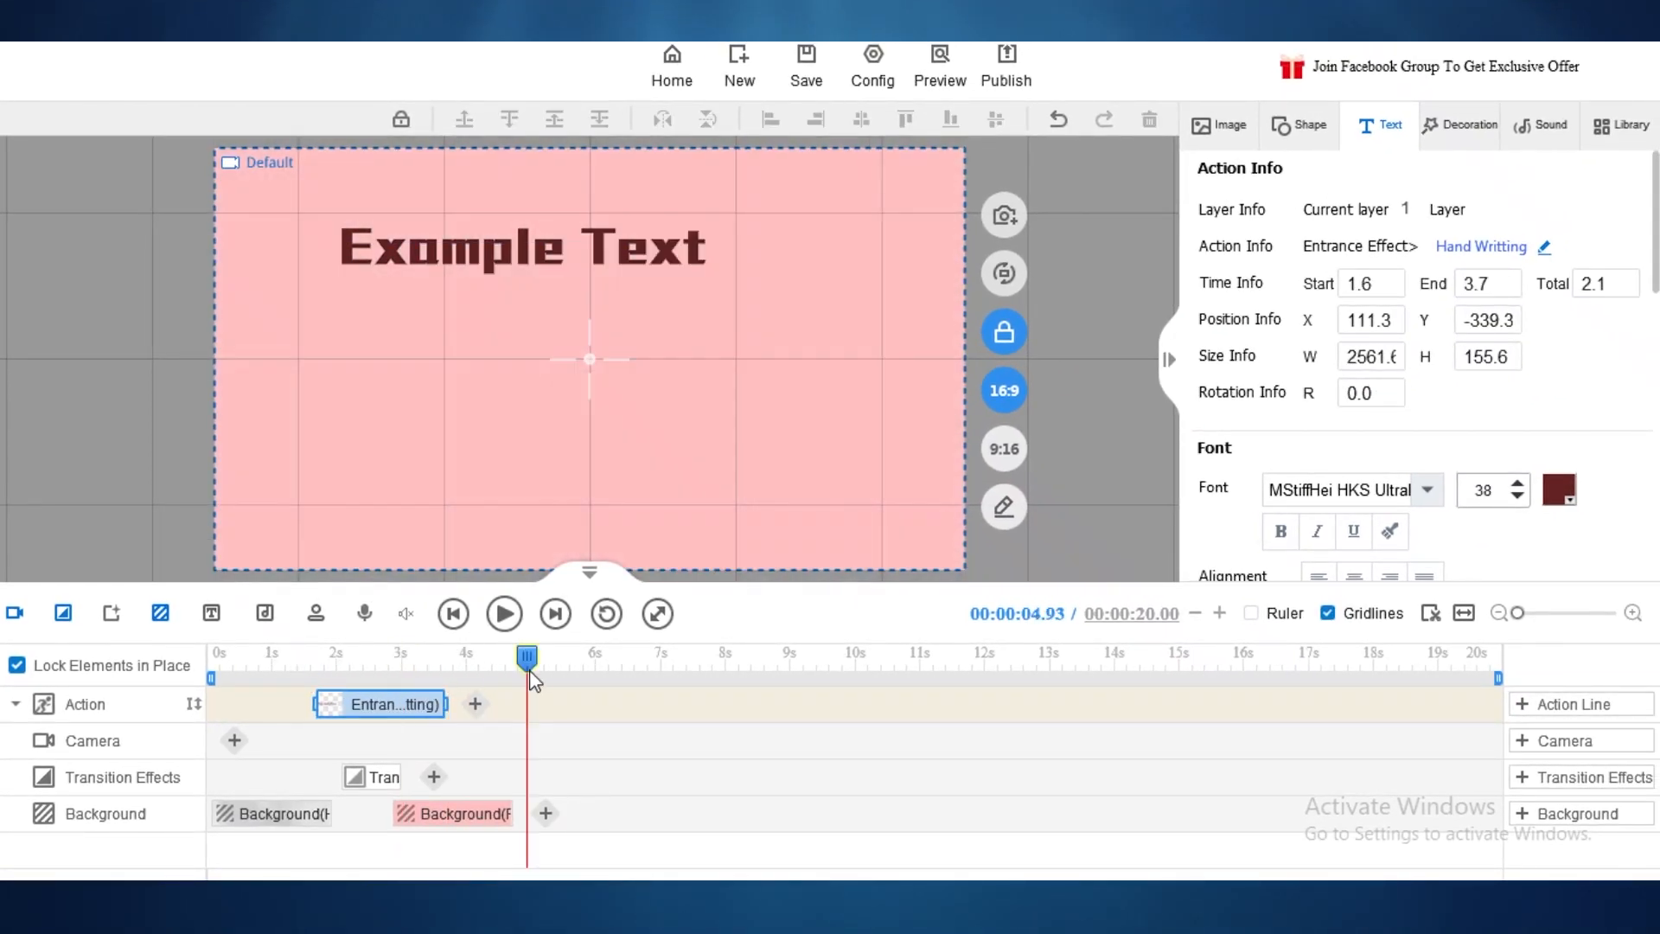
pyautogui.moveTo(528, 670); pyautogui.dragTo(541, 668)
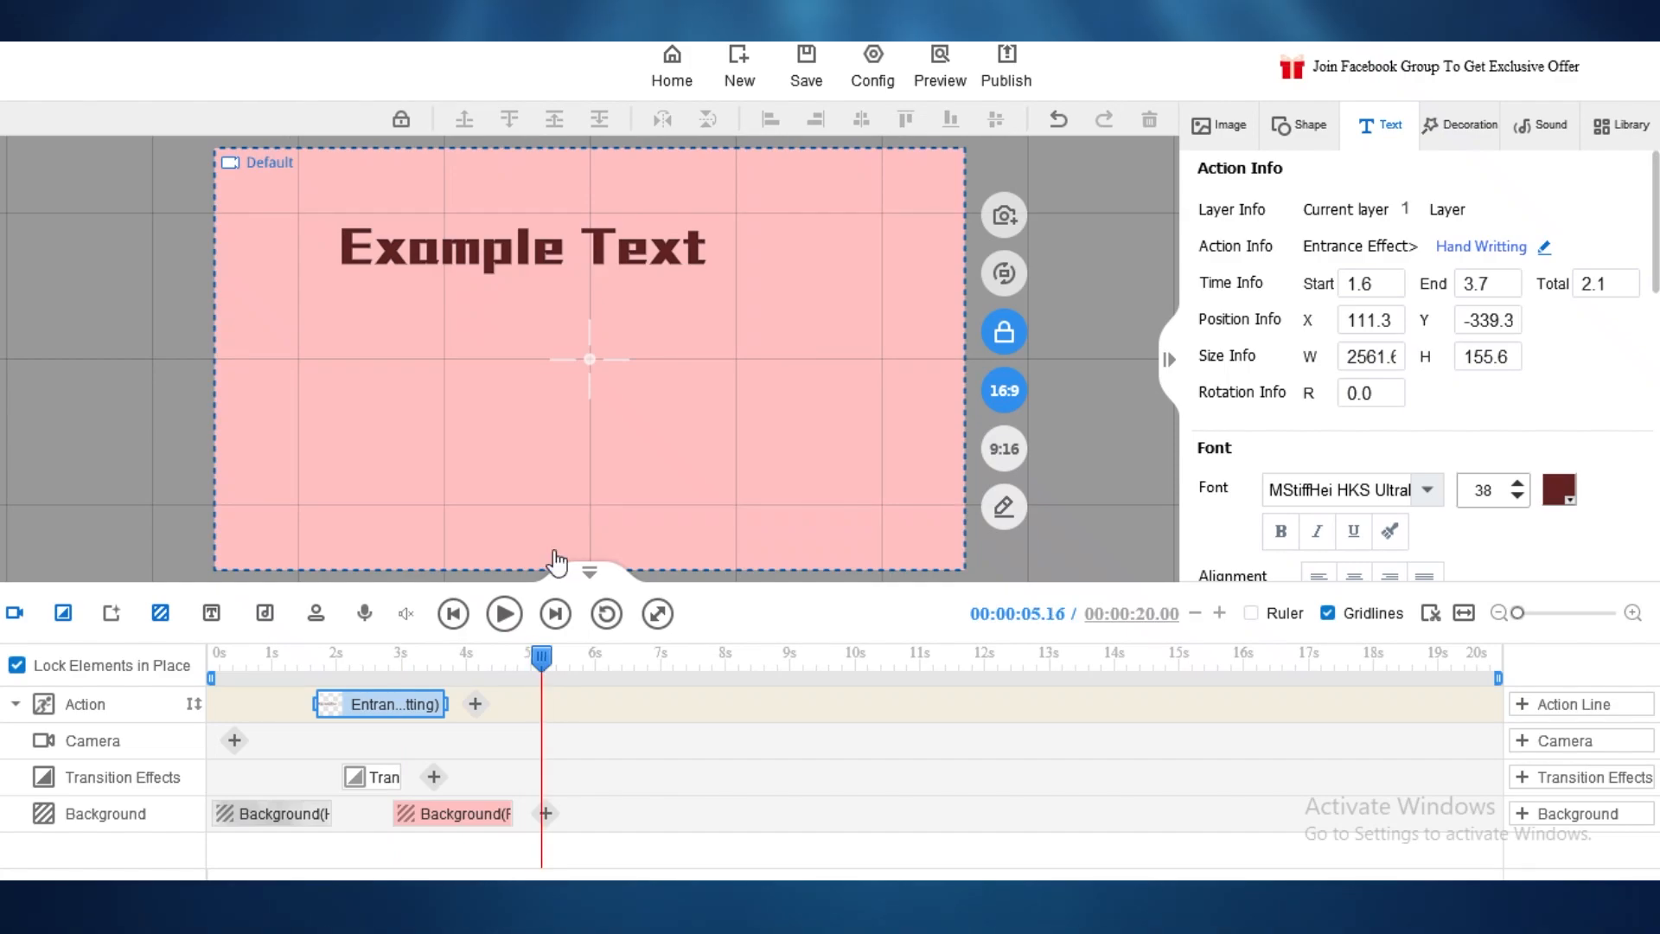
pyautogui.press('space')
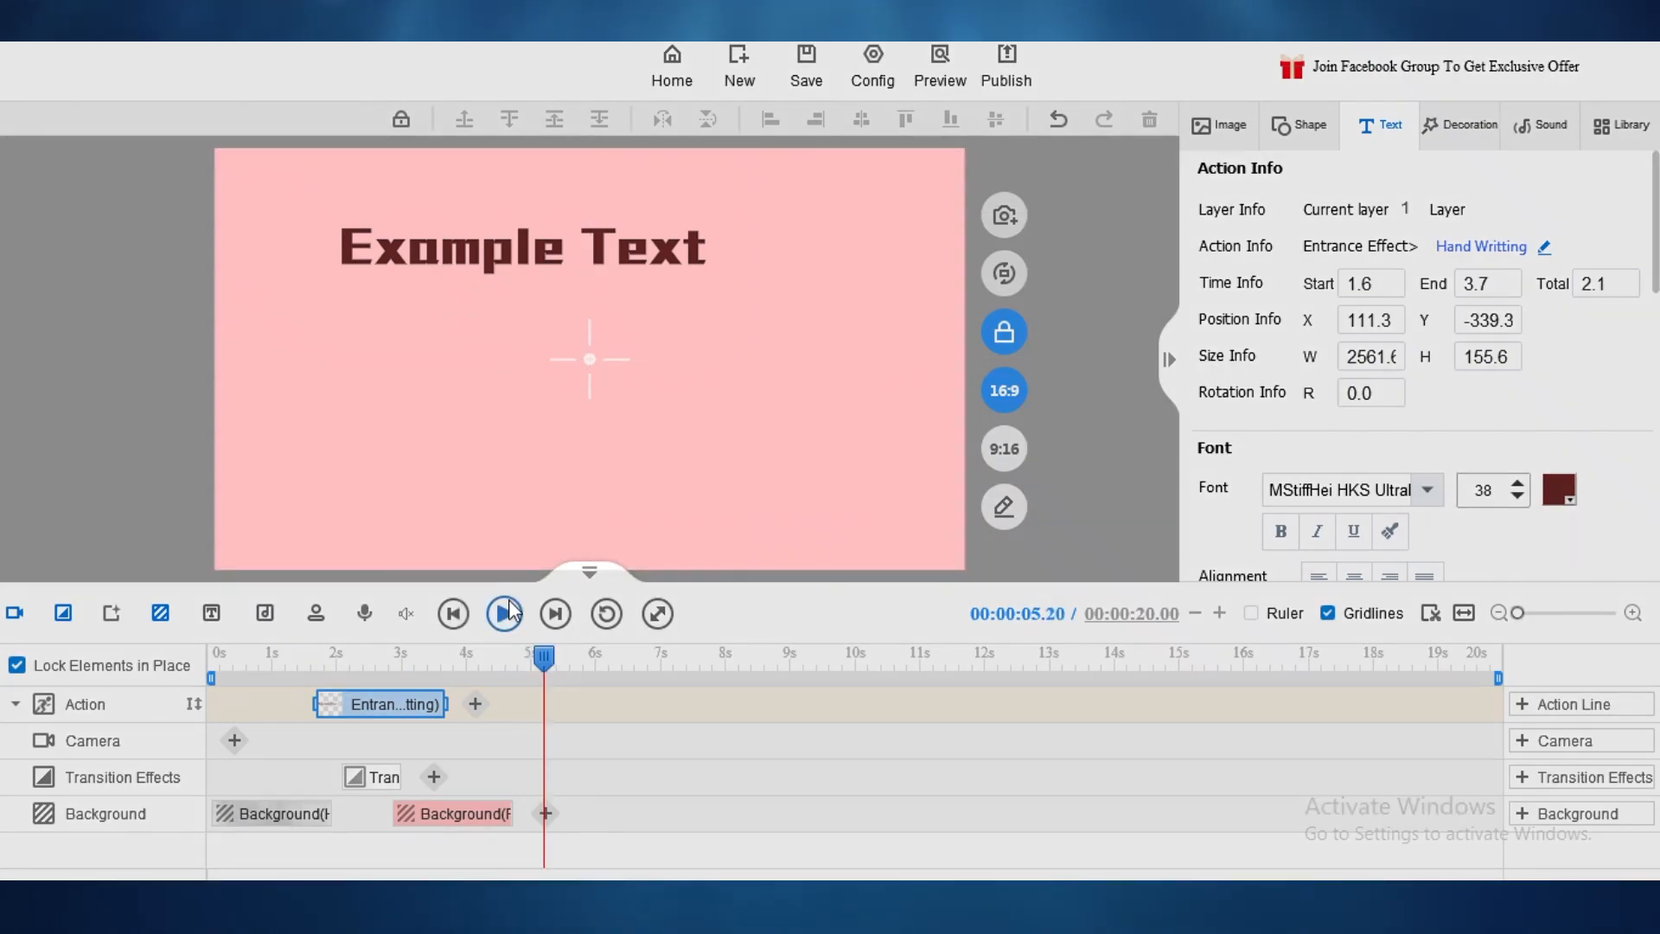
pyautogui.press('space')
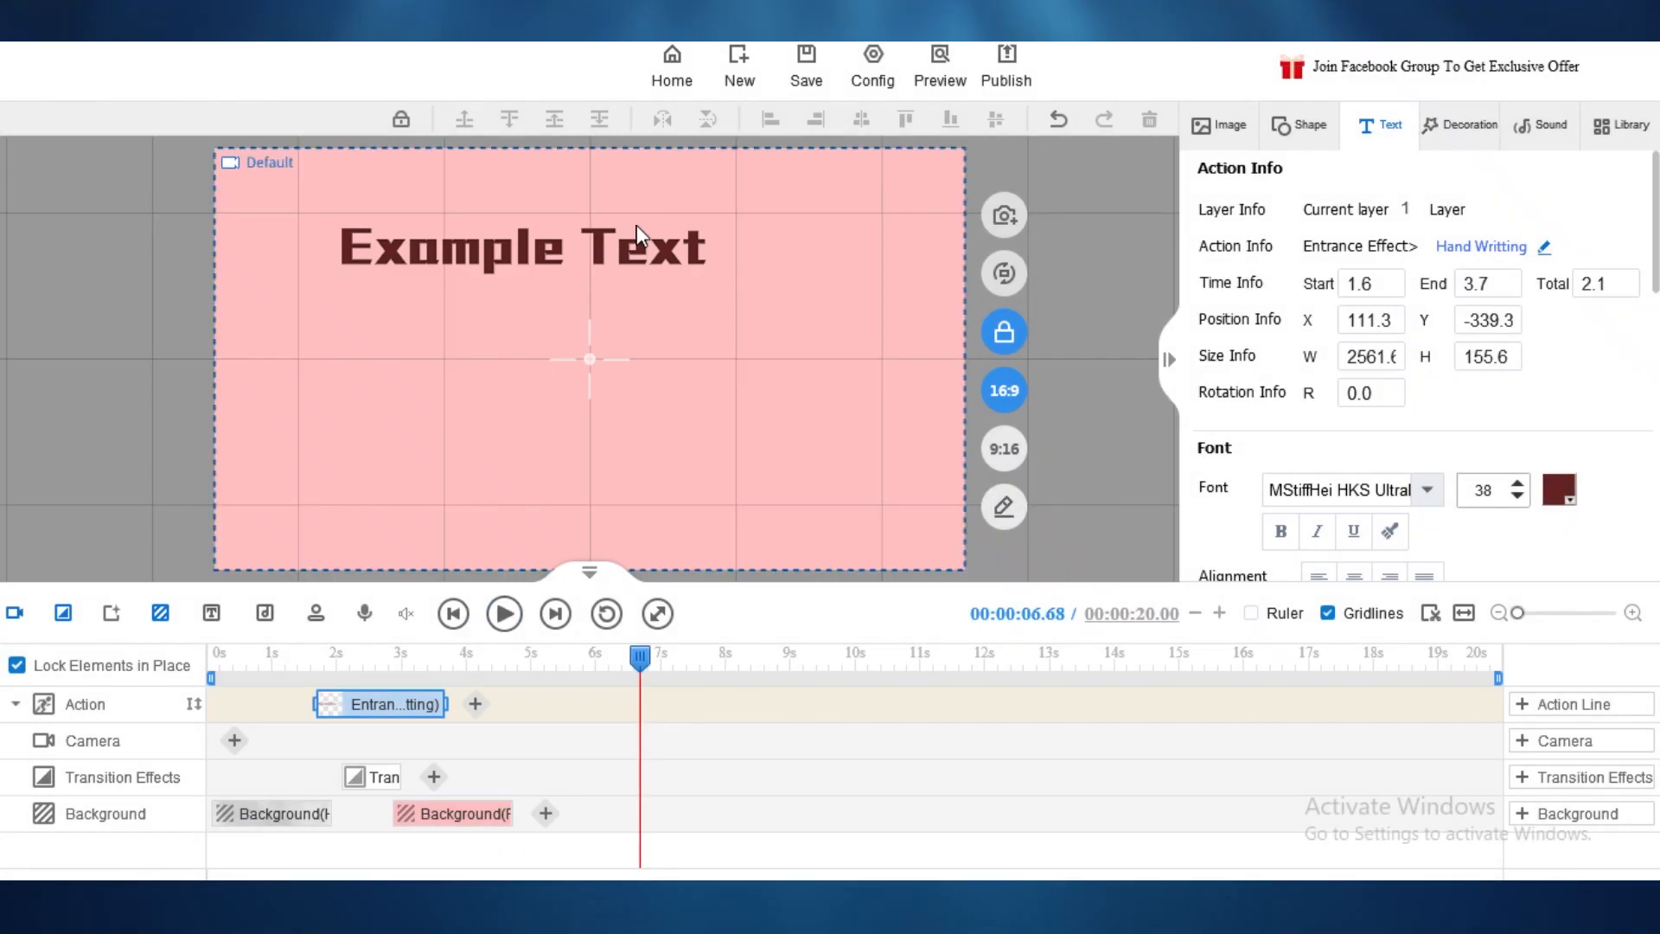
# Step: Change the title text to WELCOME and centre it at X 427.8, Y -14.5
pyautogui.click(630, 237)
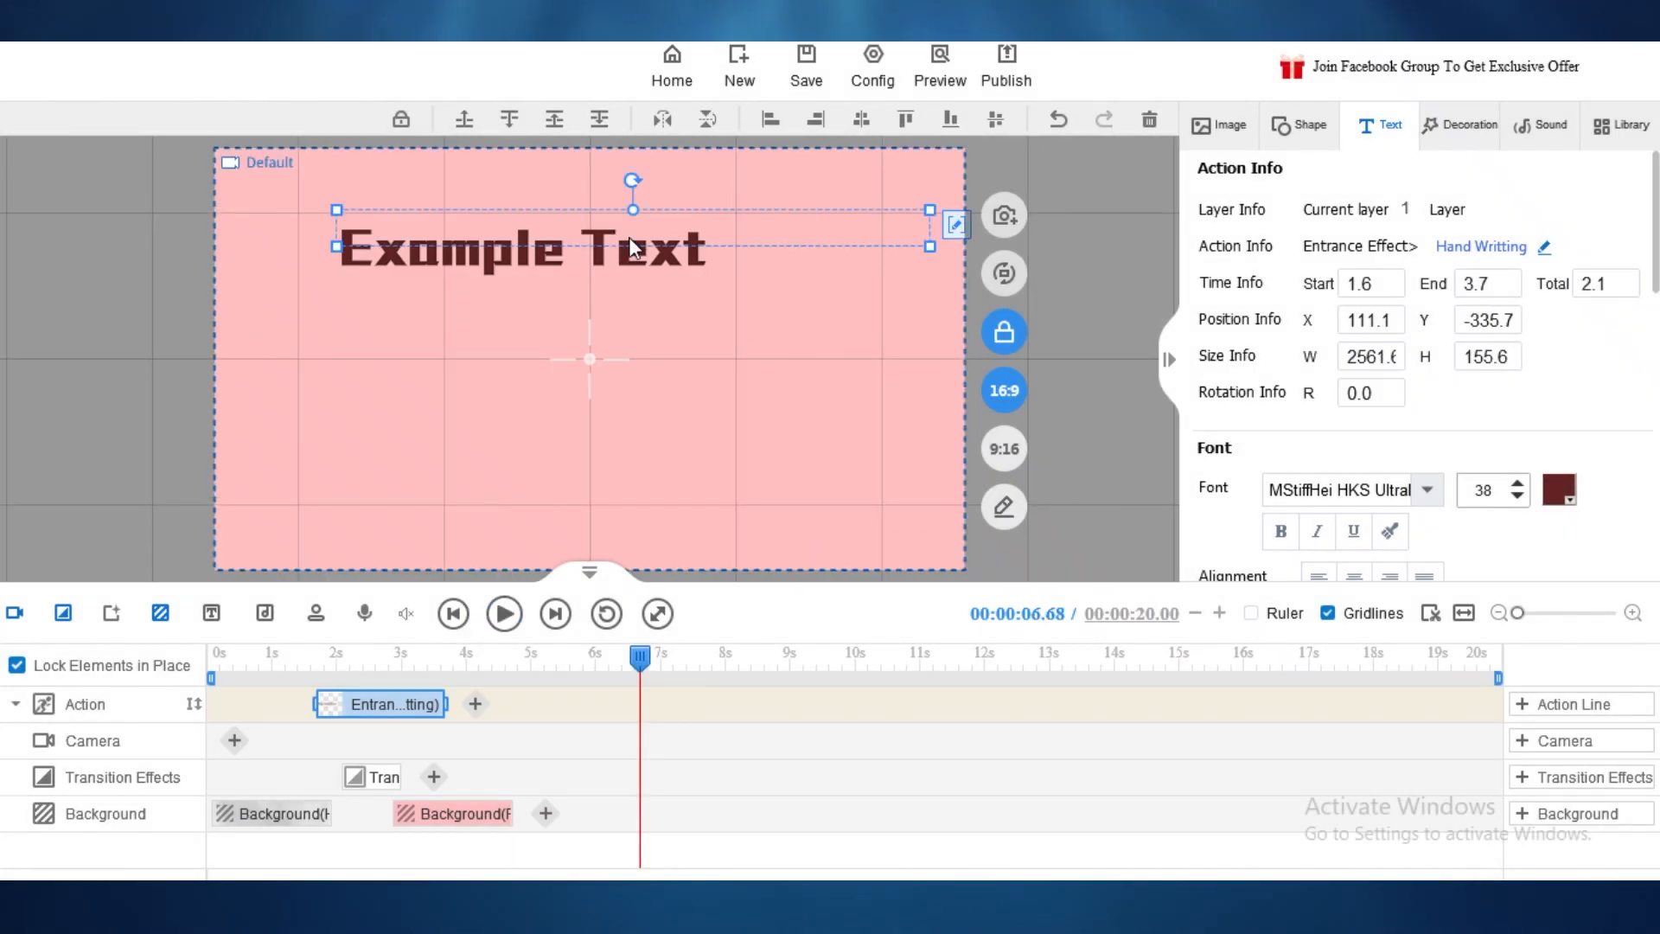
pyautogui.doubleClick(629, 237)
pyautogui.write('WELCOME')
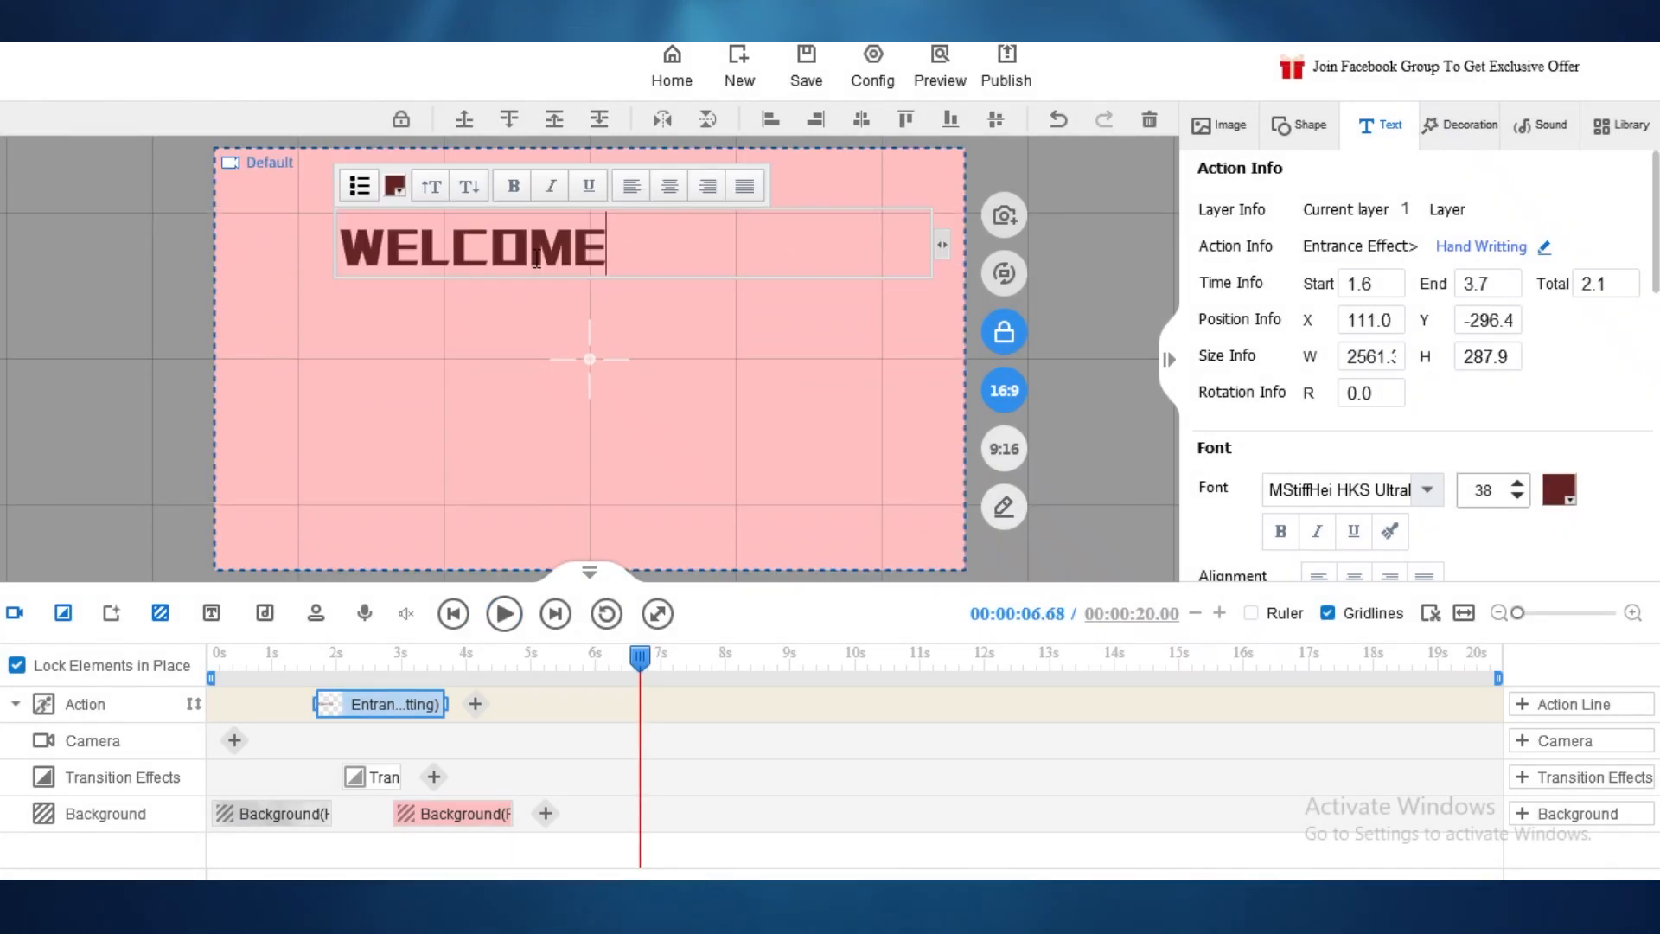
pyautogui.hotkey('shift', 'Left')
pyautogui.hotkey('shift', 'Left')
pyautogui.click(676, 350)
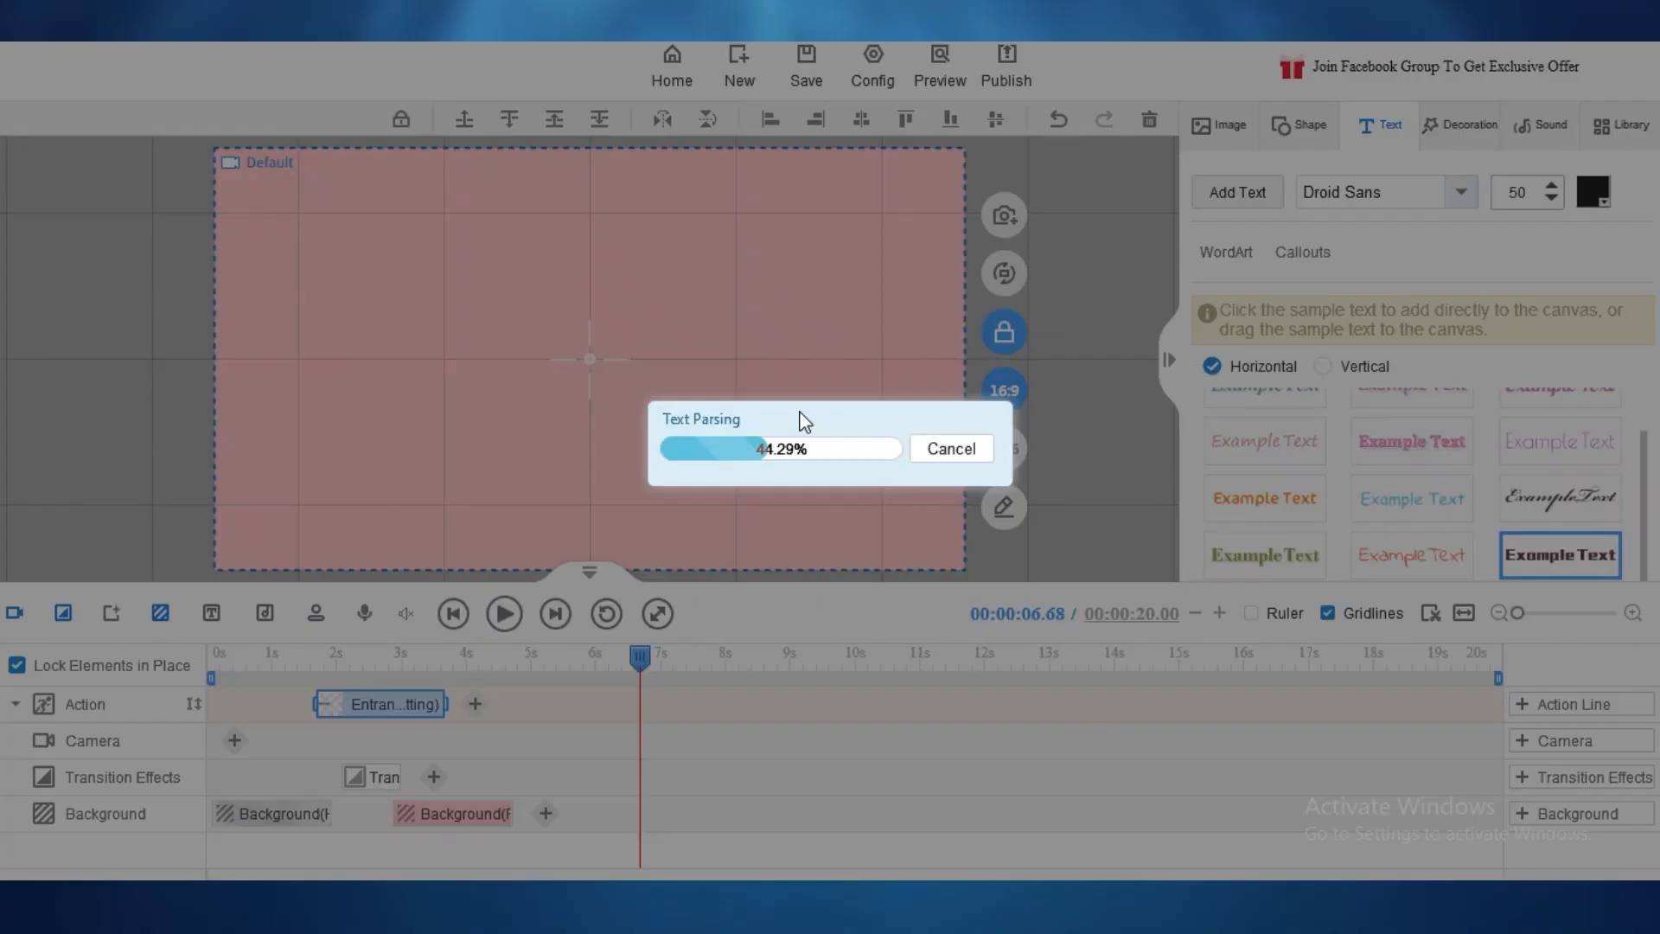
pyautogui.moveTo(507, 242); pyautogui.dragTo(633, 355)
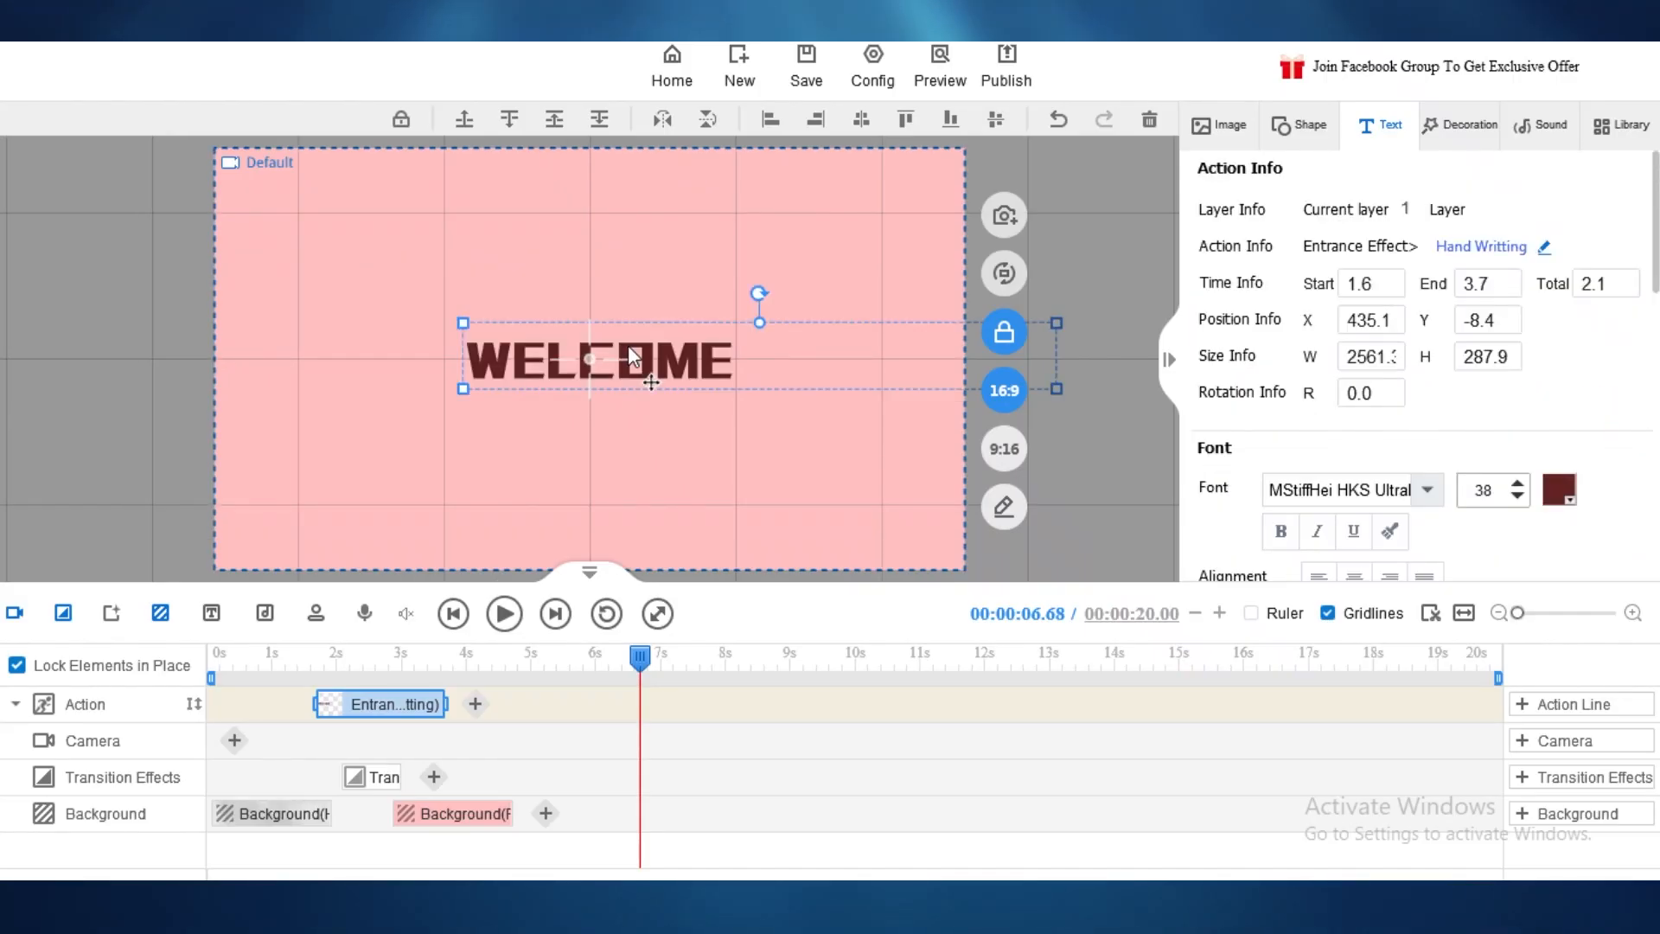
pyautogui.click(587, 670)
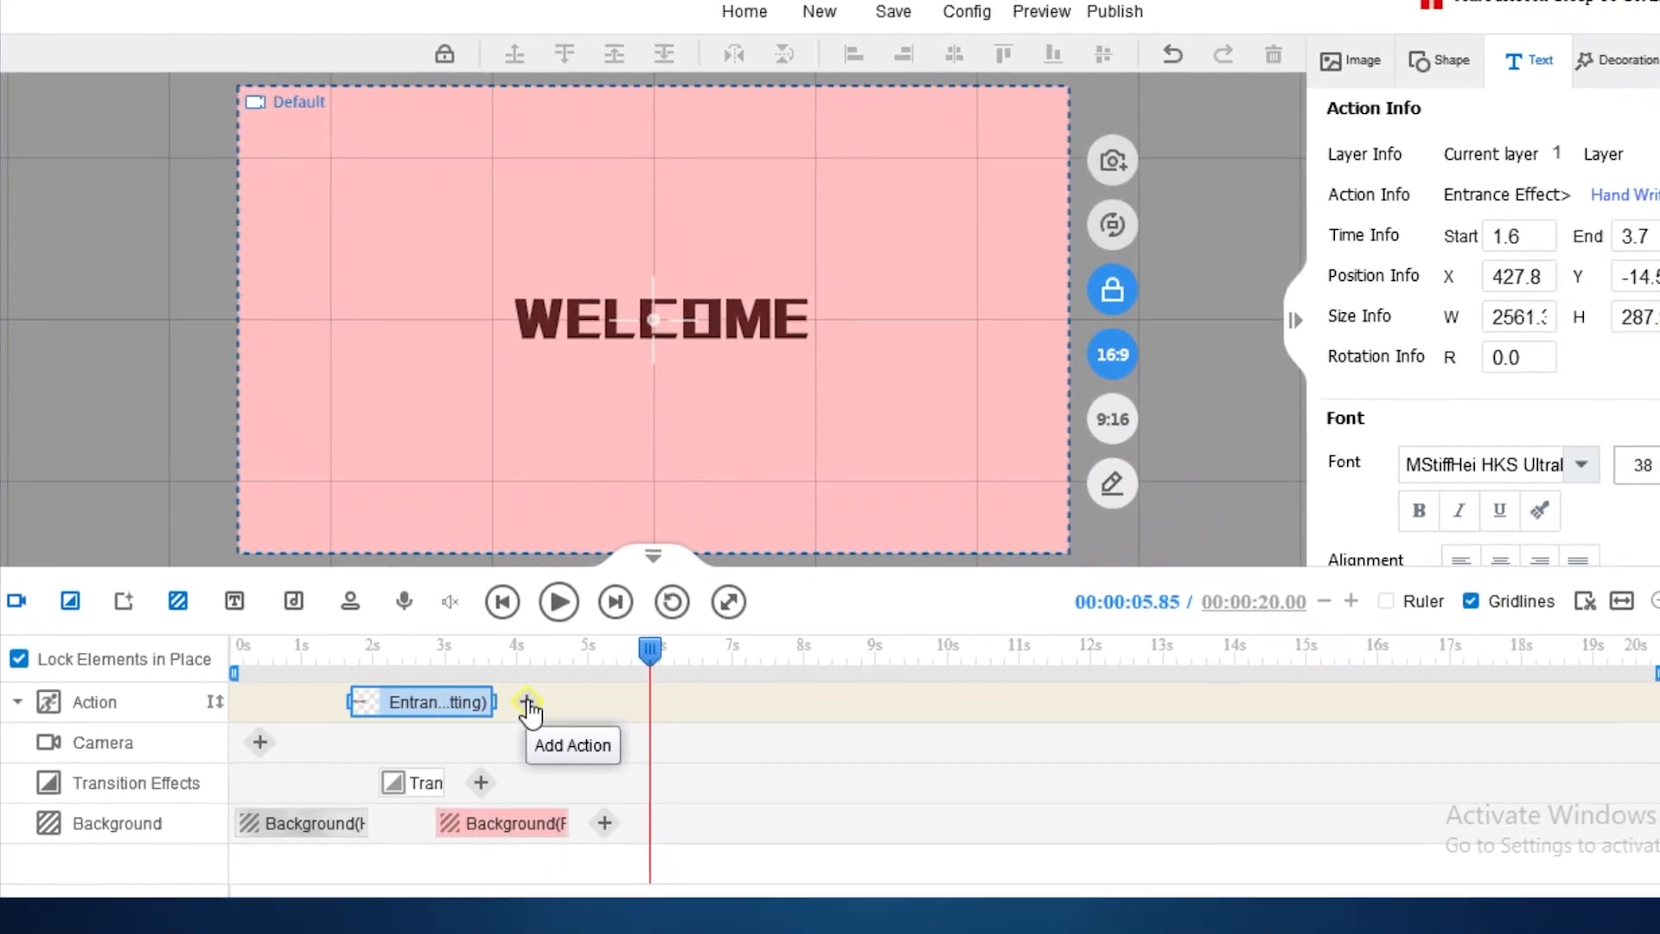
# Step: Add a Turn Page clear effect with no hand action after the WELCOME entrance
pyautogui.click(695, 695)
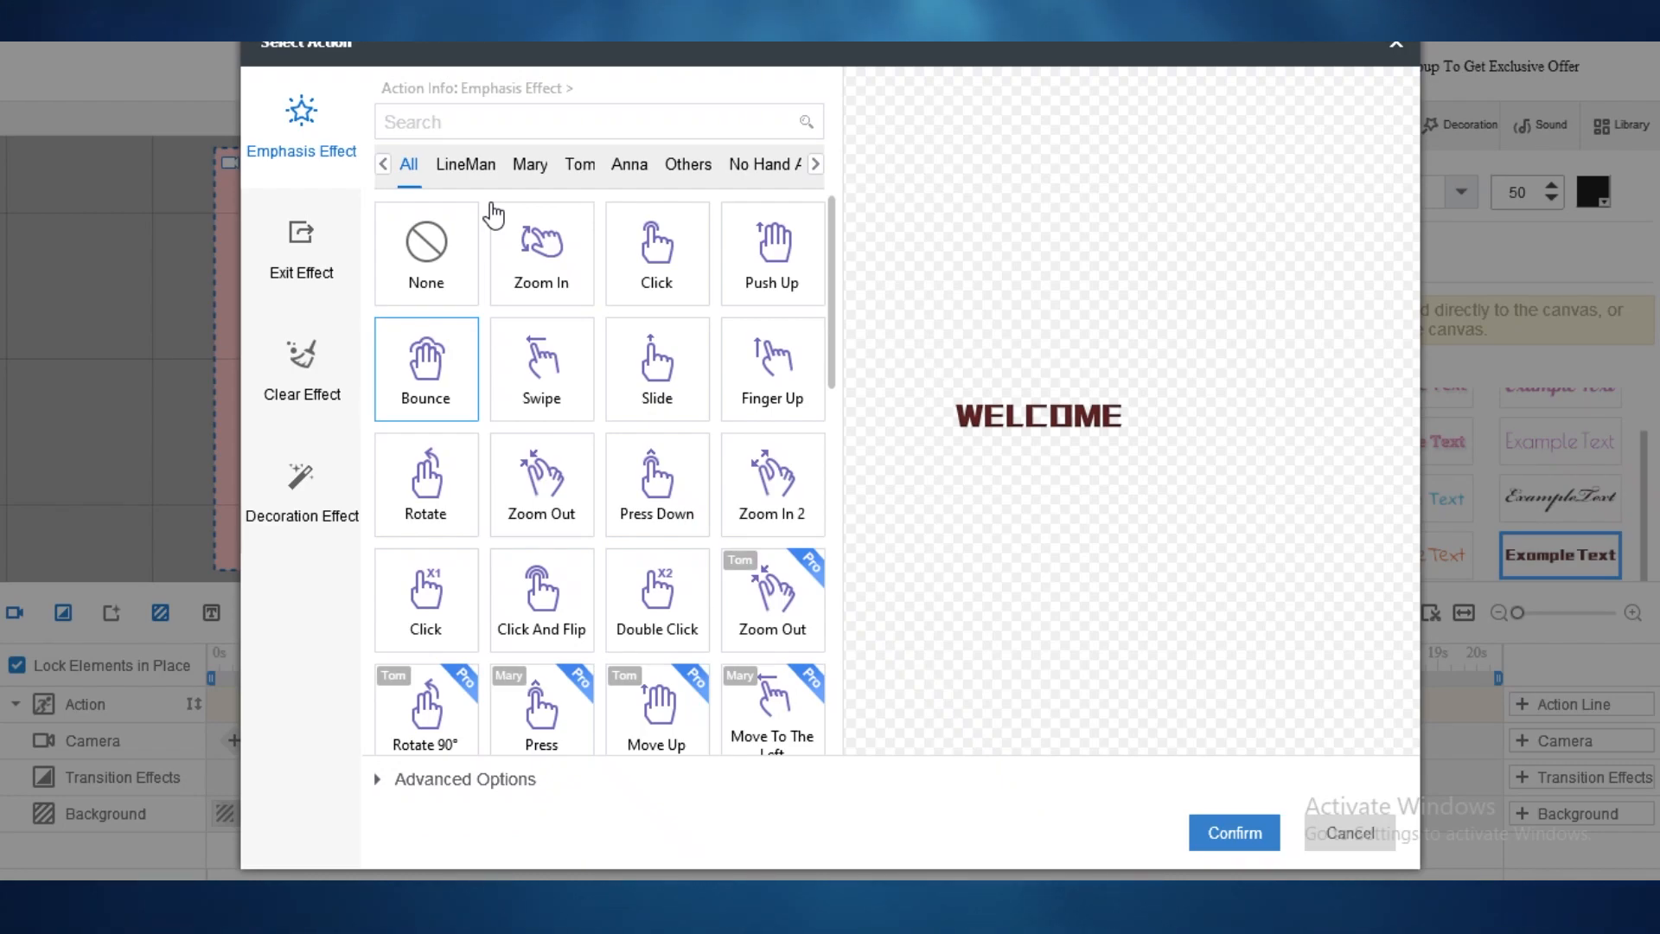
pyautogui.click(772, 171)
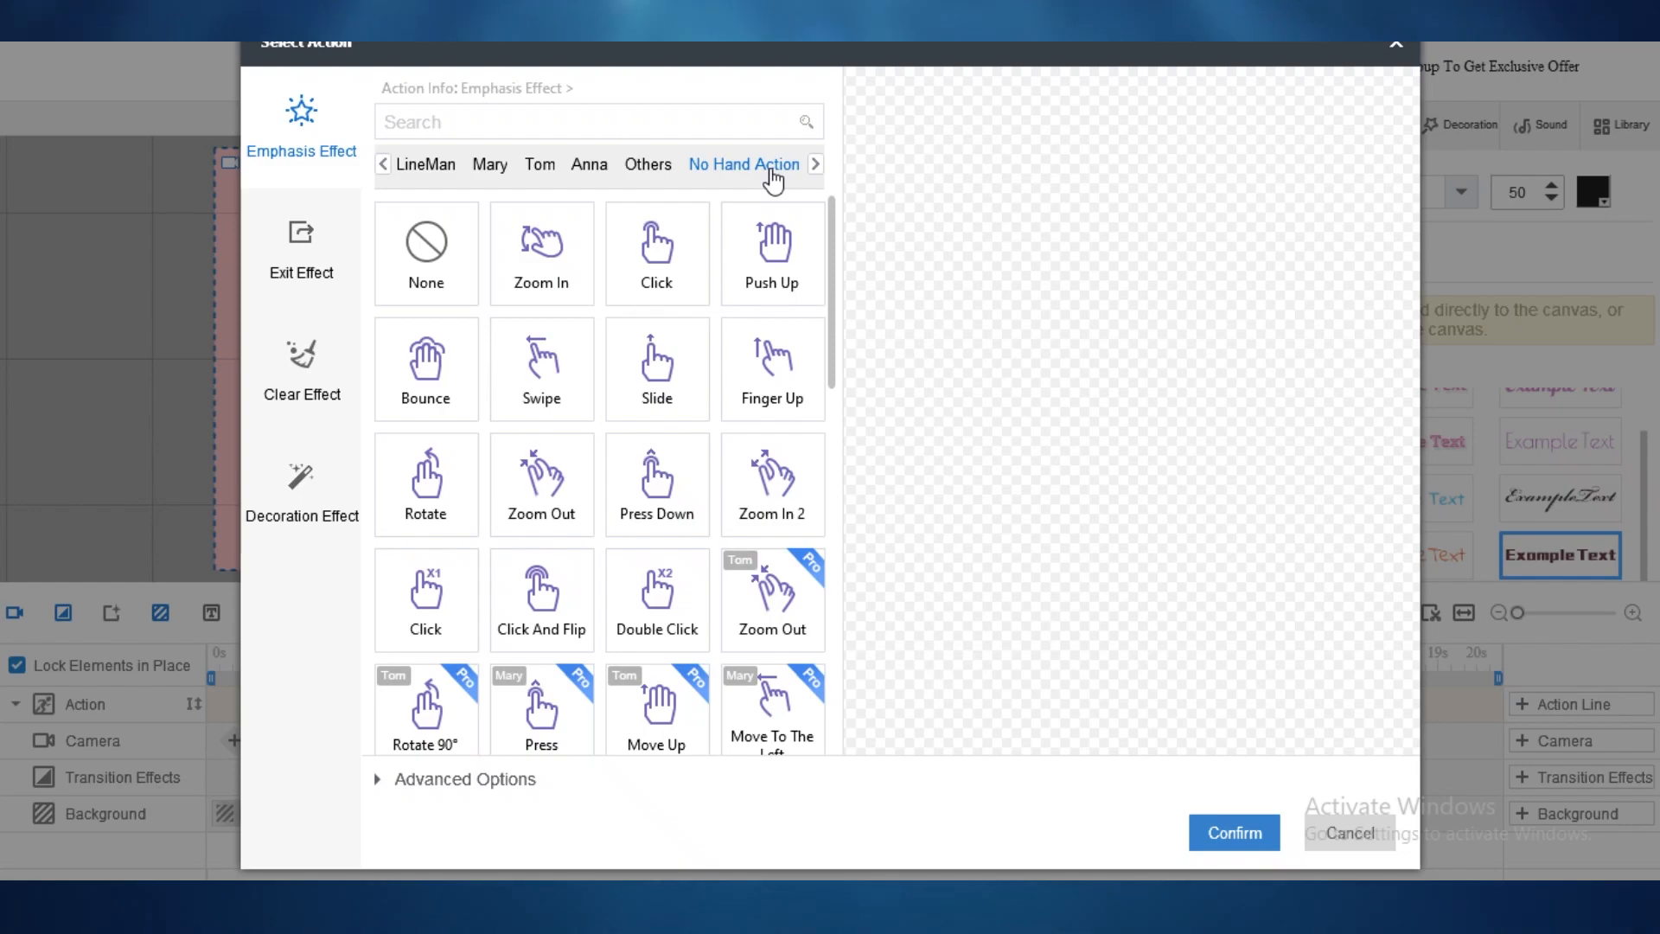
pyautogui.click(301, 372)
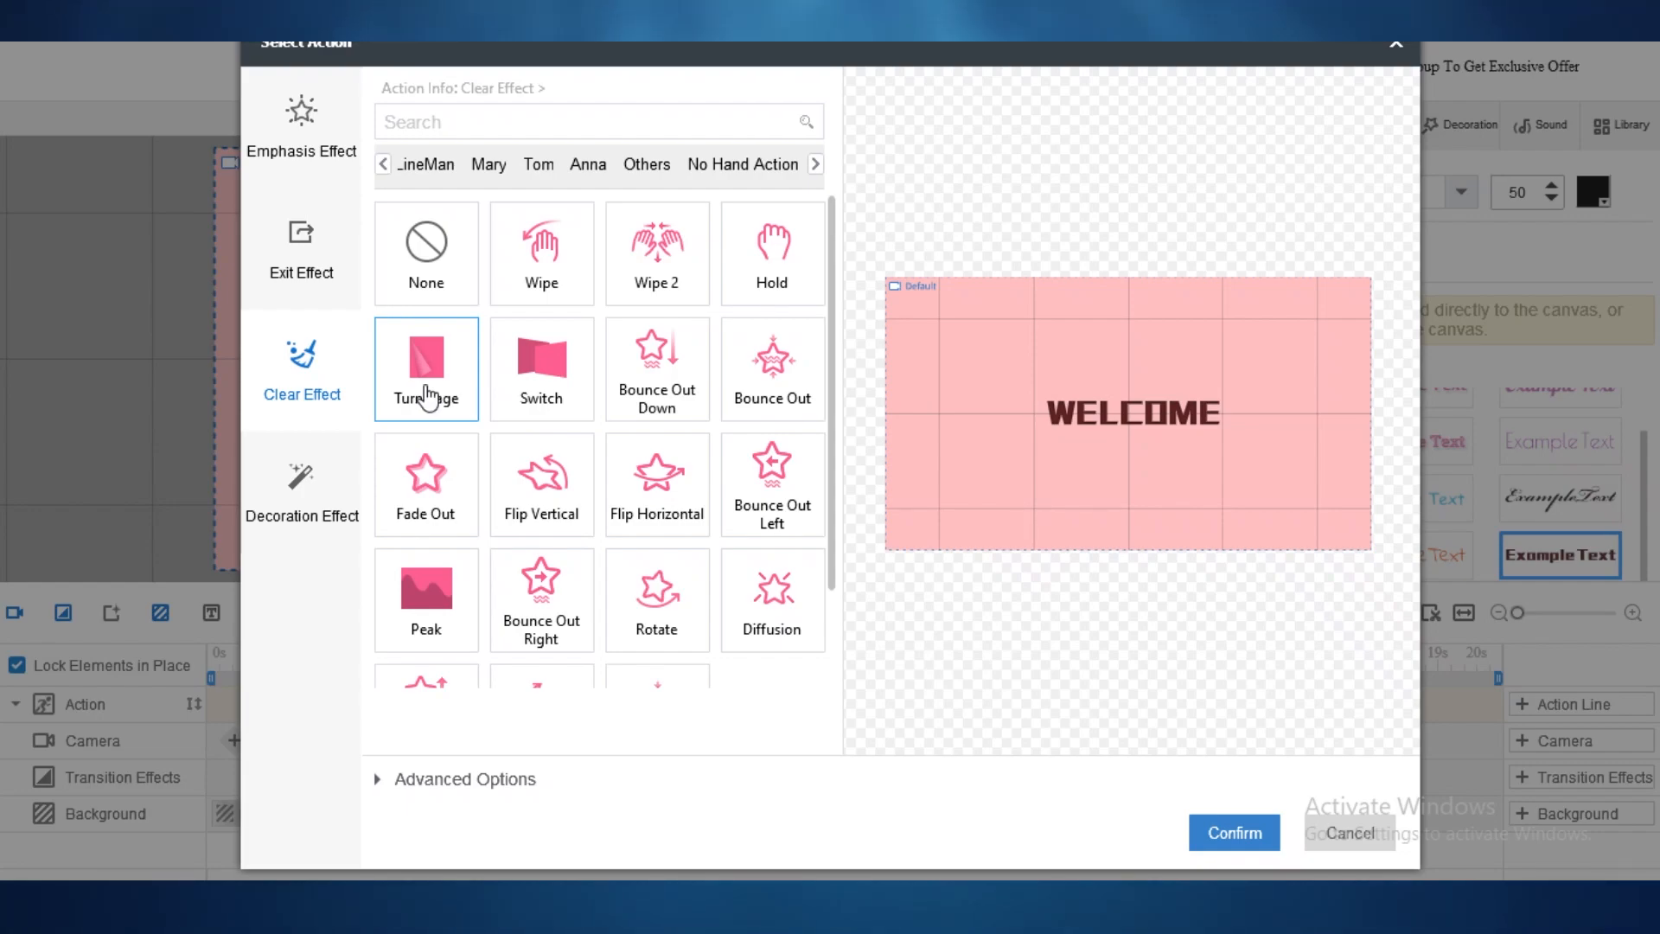
pyautogui.scroll(-1, 484, 402)
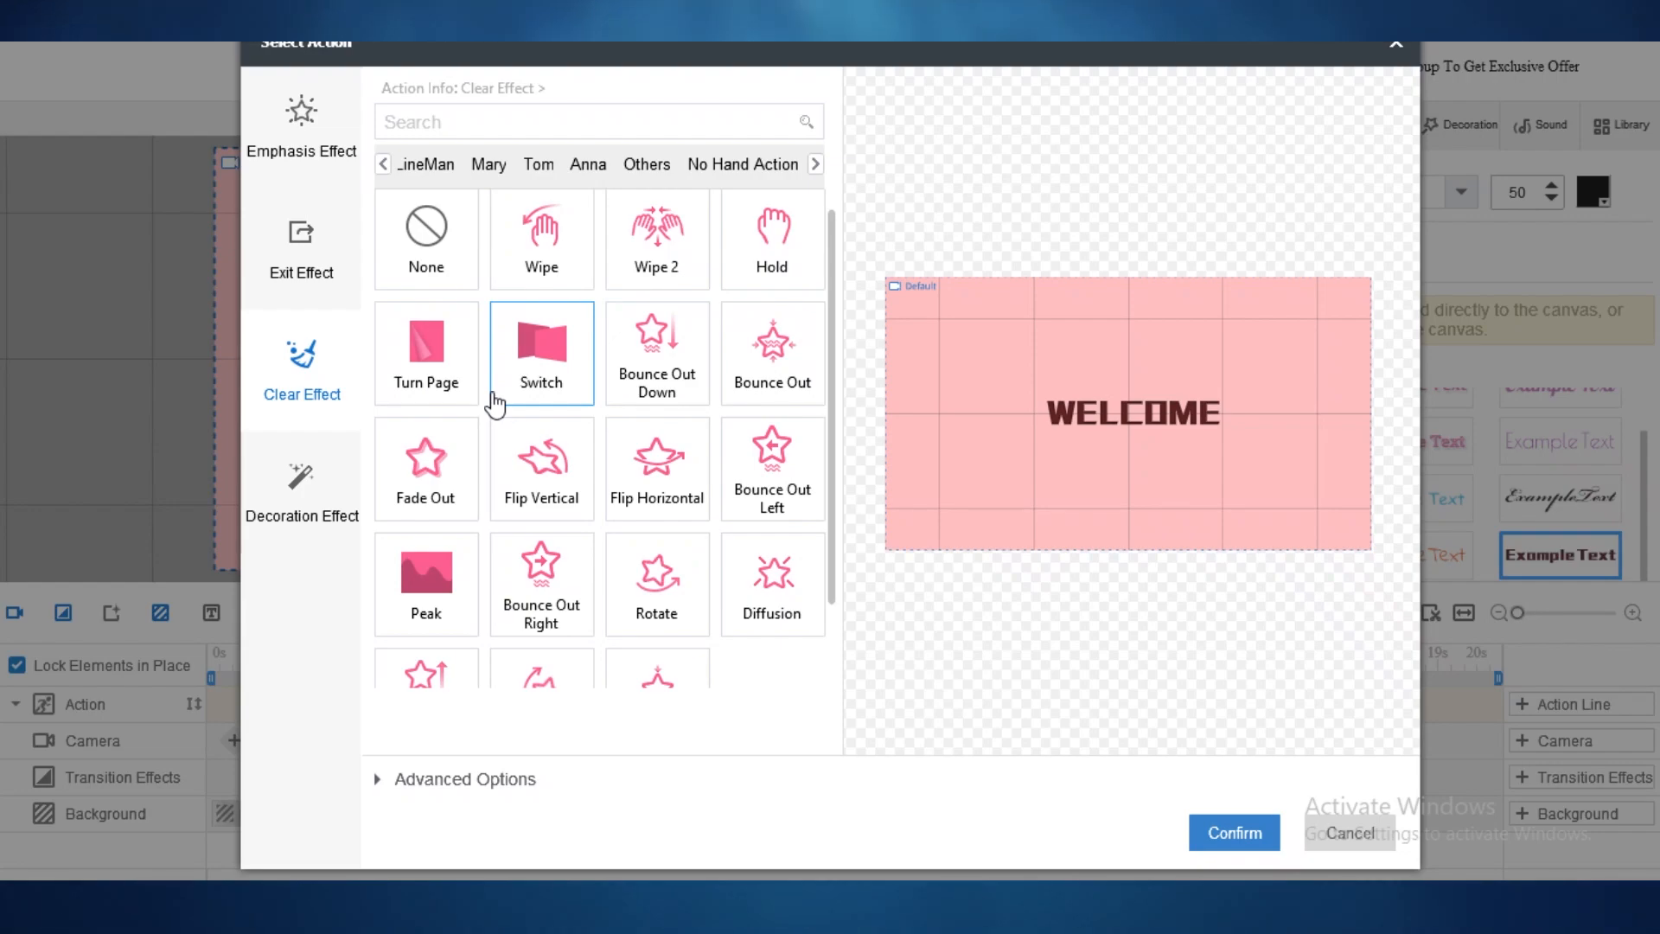
pyautogui.click(541, 240)
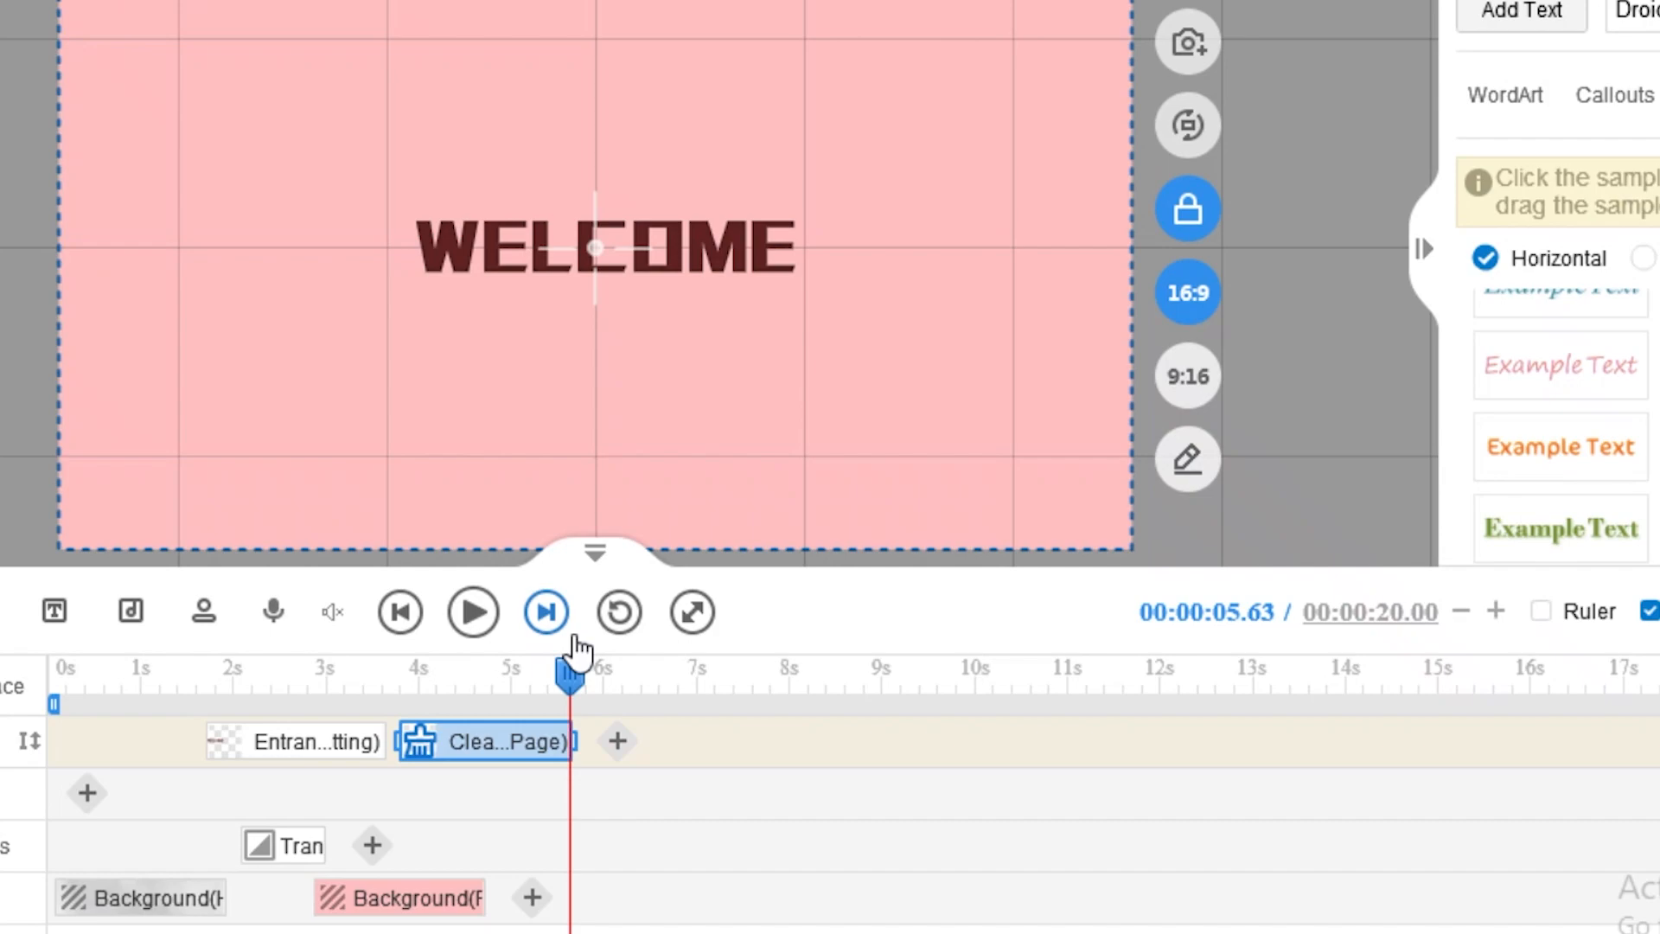
# Step: Add a paper background after the pink one, preview it, and view Mango Animate pricing plans
pyautogui.moveTo(574, 673); pyautogui.dragTo(319, 678)
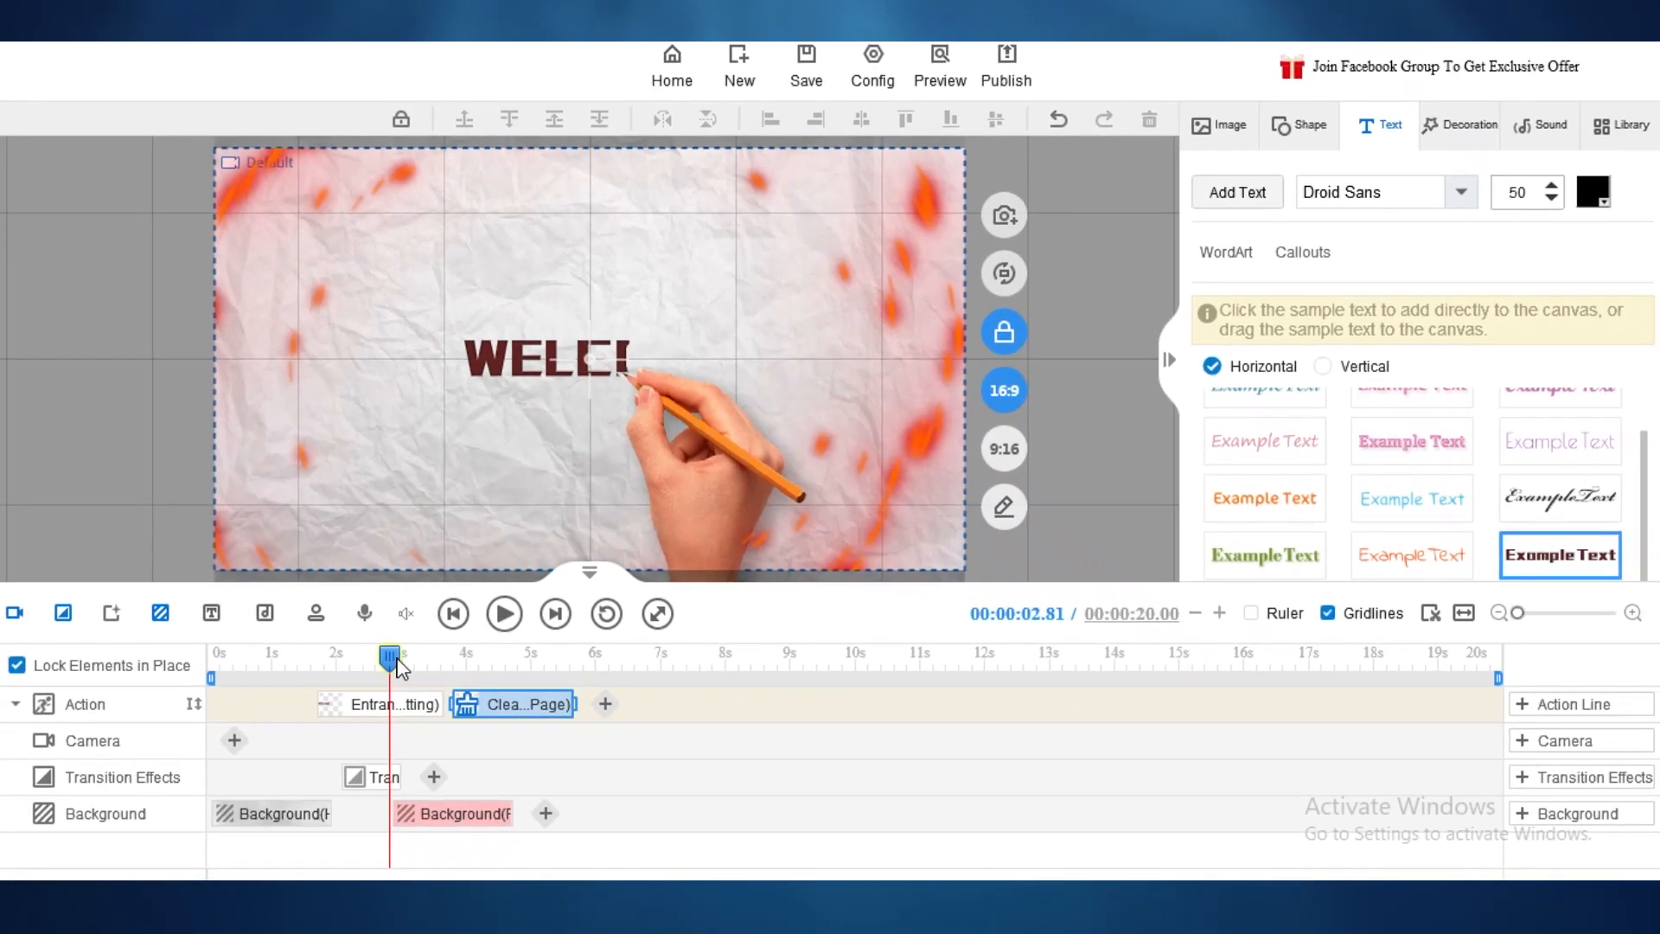
pyautogui.moveTo(397, 662); pyautogui.dragTo(443, 661)
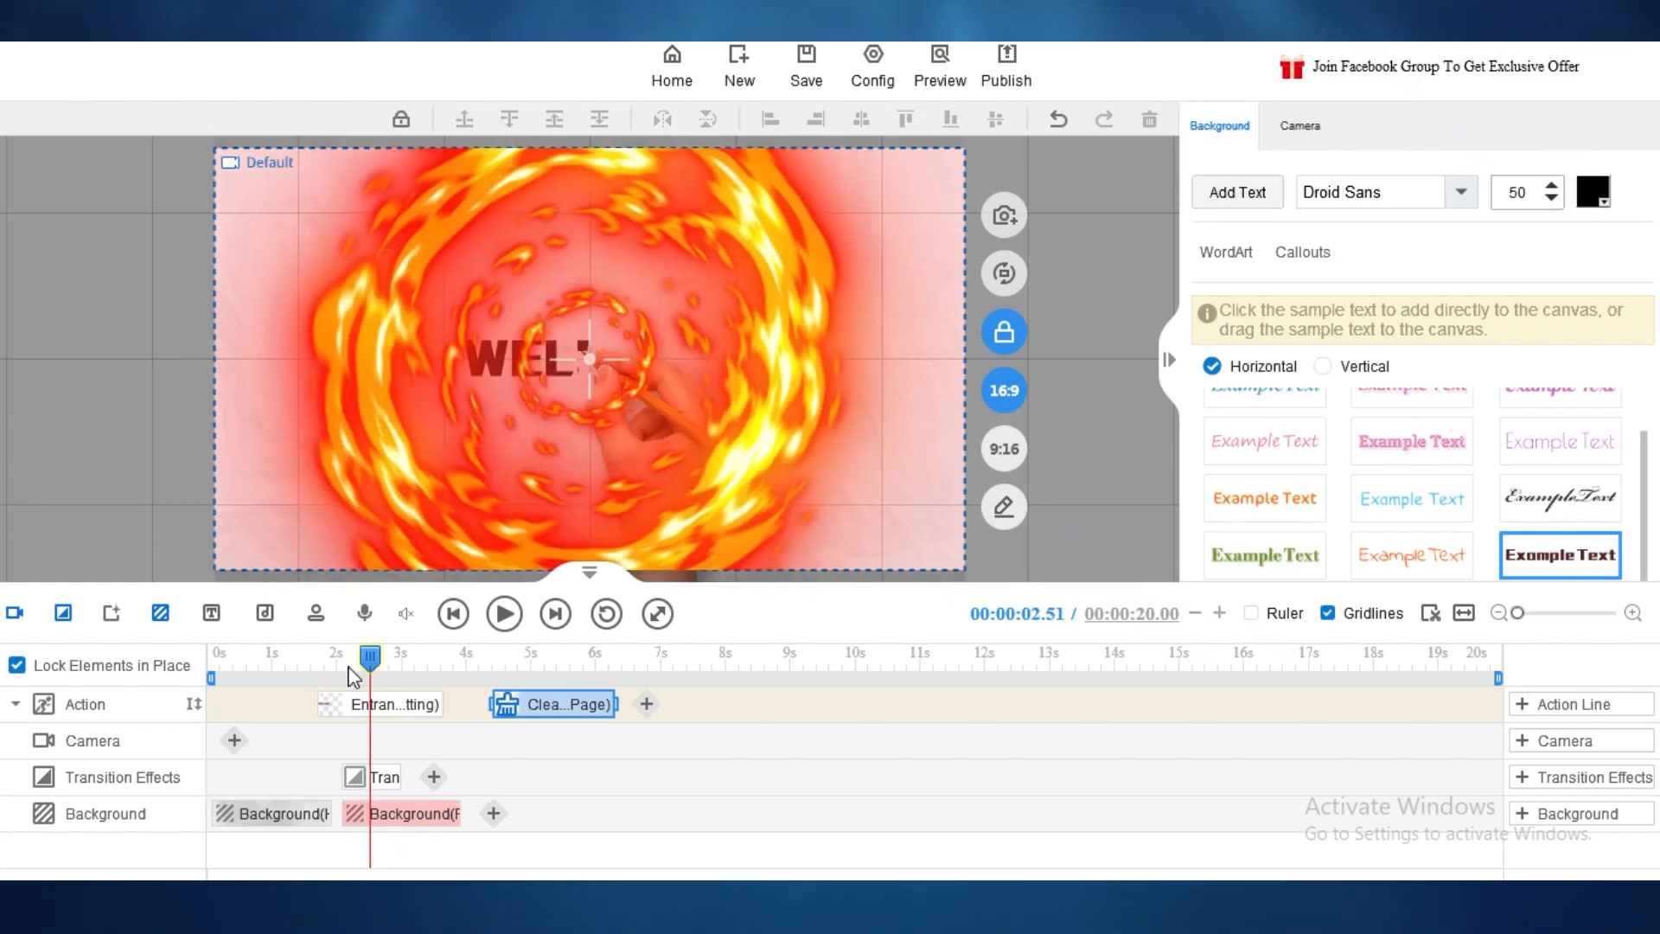
pyautogui.click(493, 812)
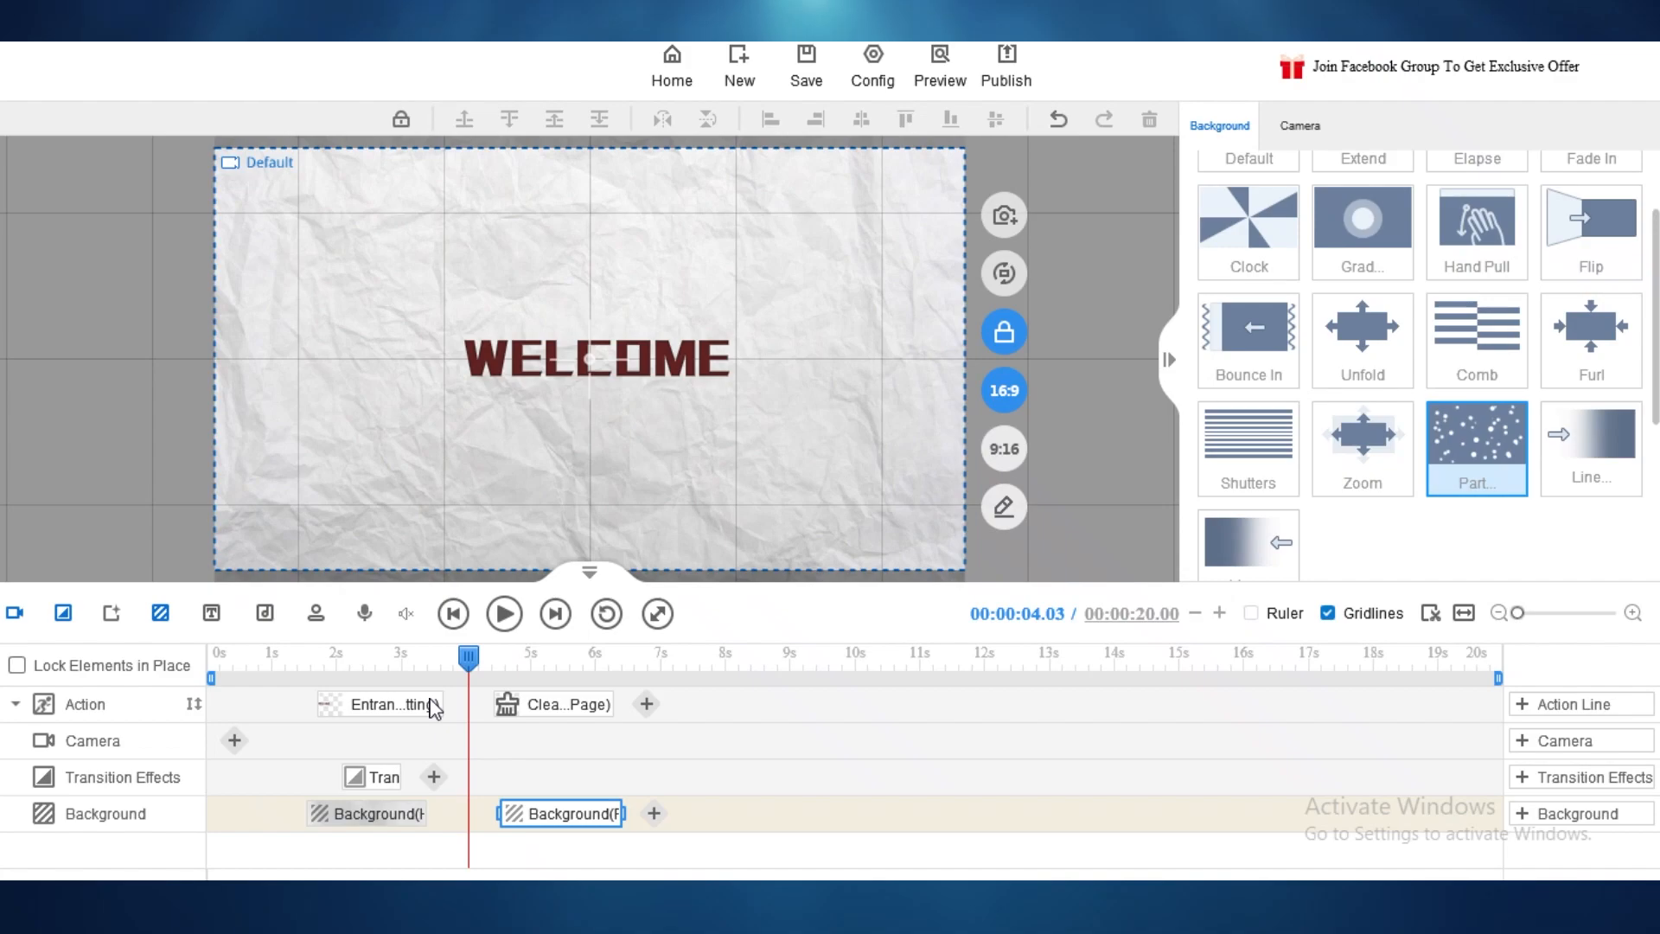
pyautogui.moveTo(428, 700); pyautogui.dragTo(688, 731)
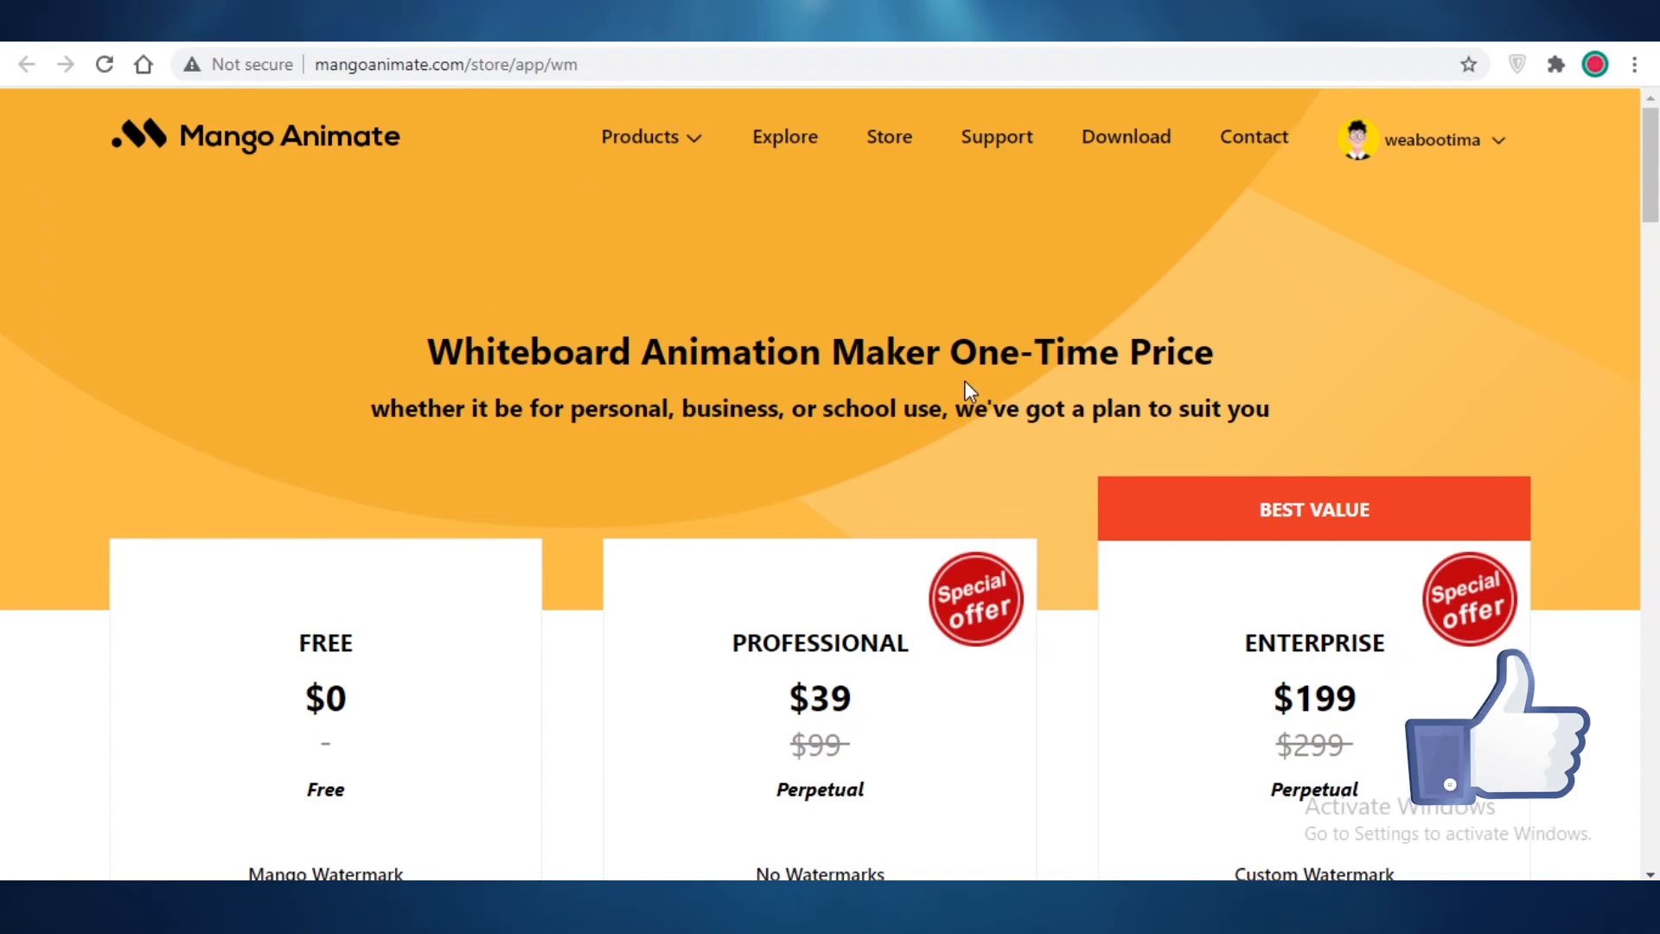
pyautogui.scroll(-5, 963, 394)
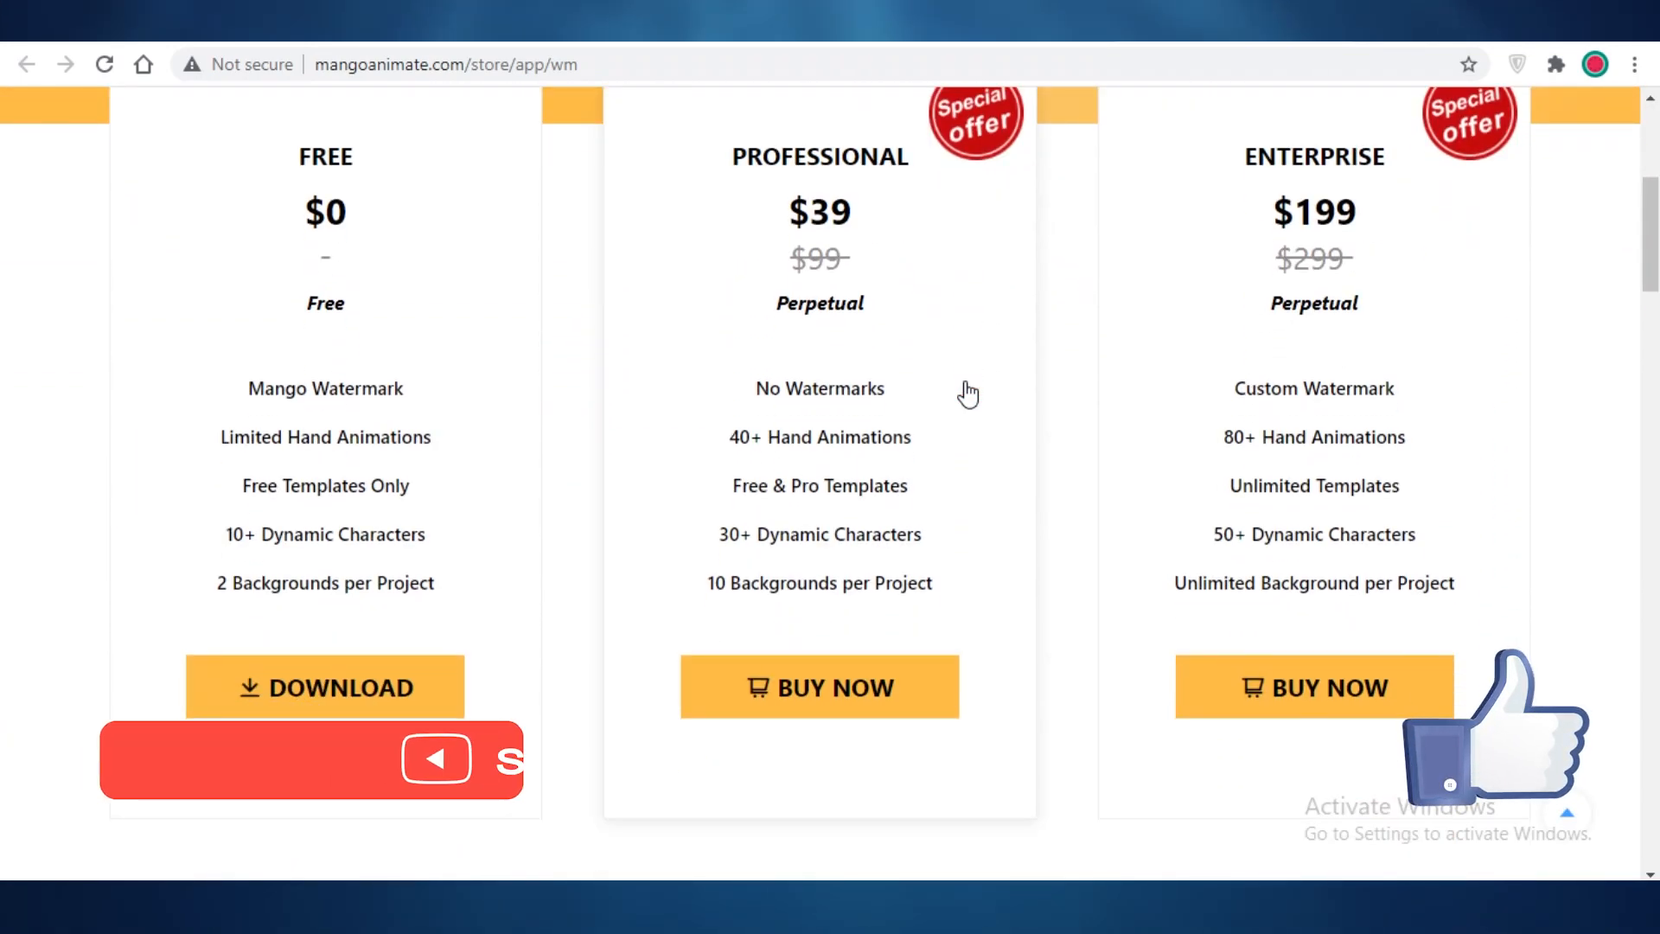